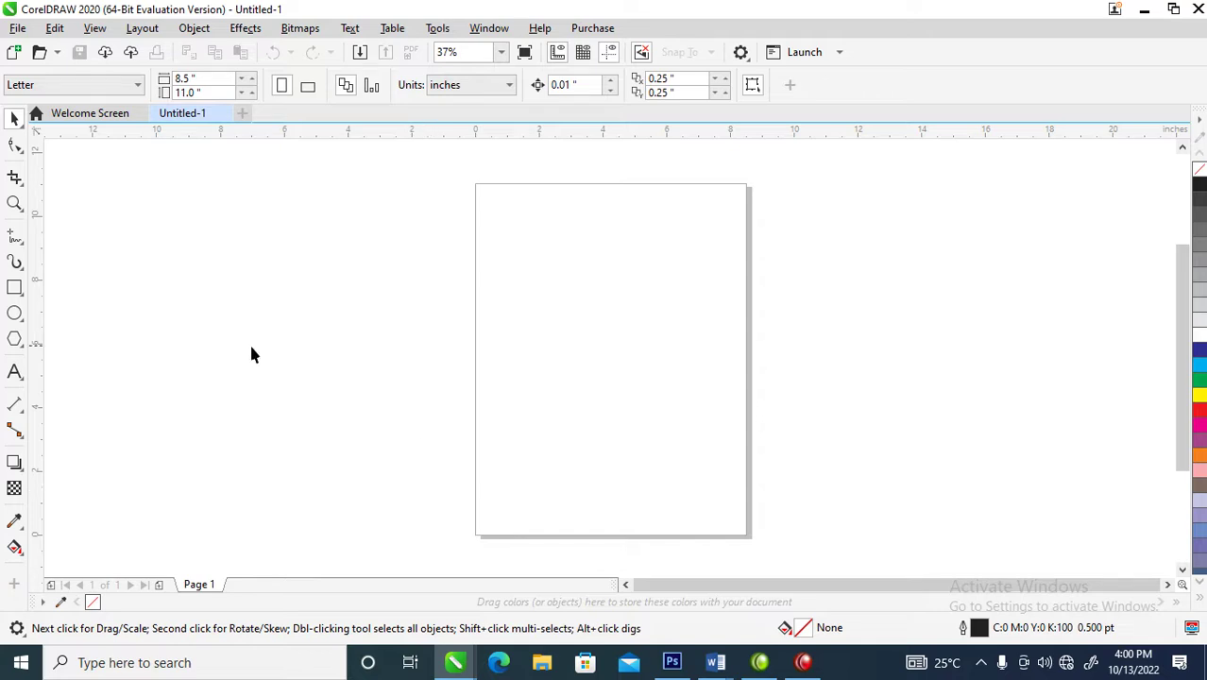
# - Open the PDF CALL CARDS 1- 2022 -MD (1) from the Desktop, importing its contents into a new drawing
pyautogui.click(39, 55)
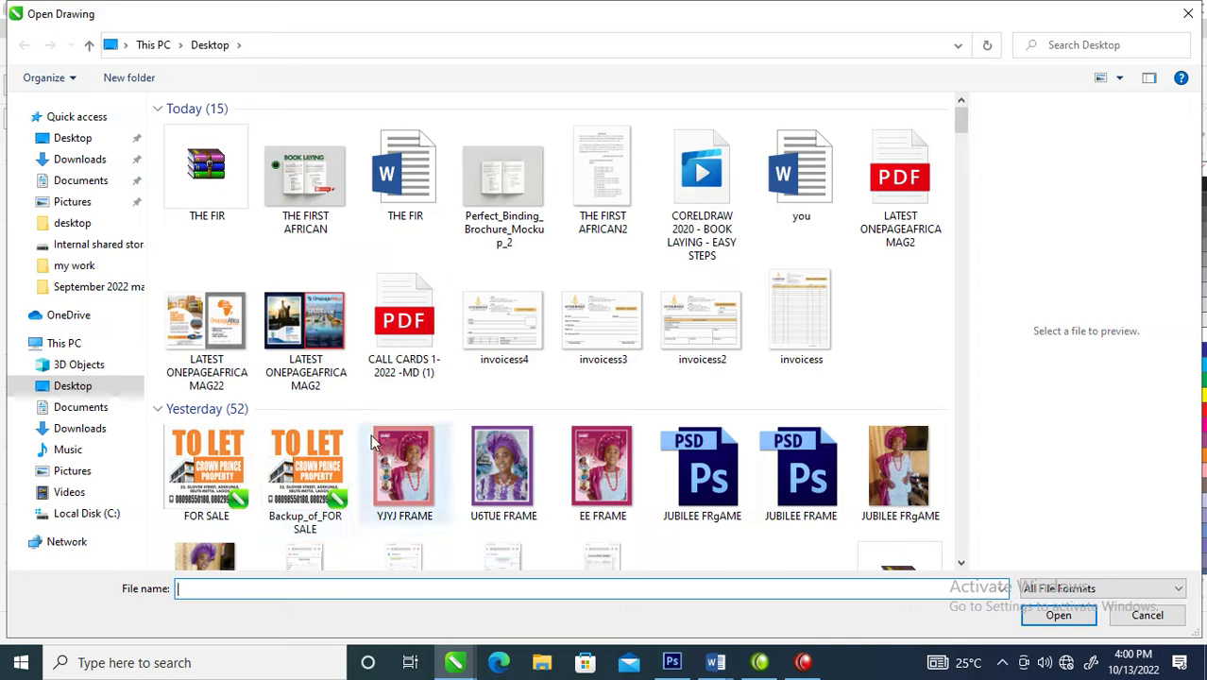
pyautogui.click(408, 345)
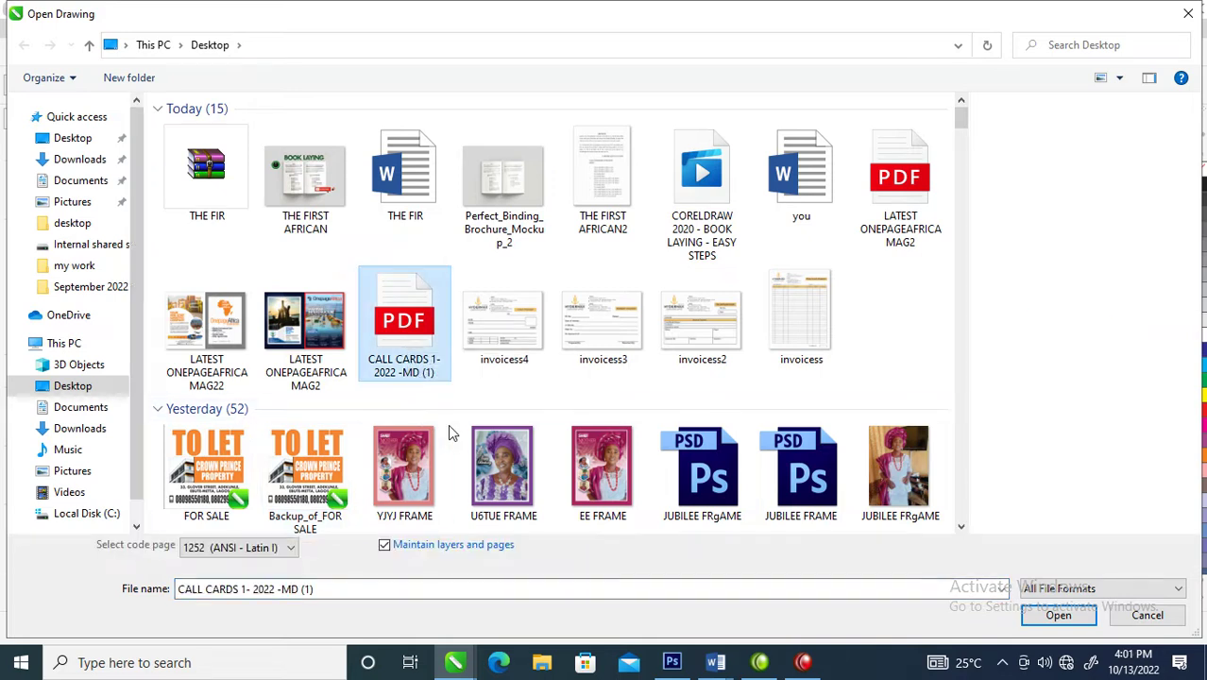
pyautogui.click(1046, 616)
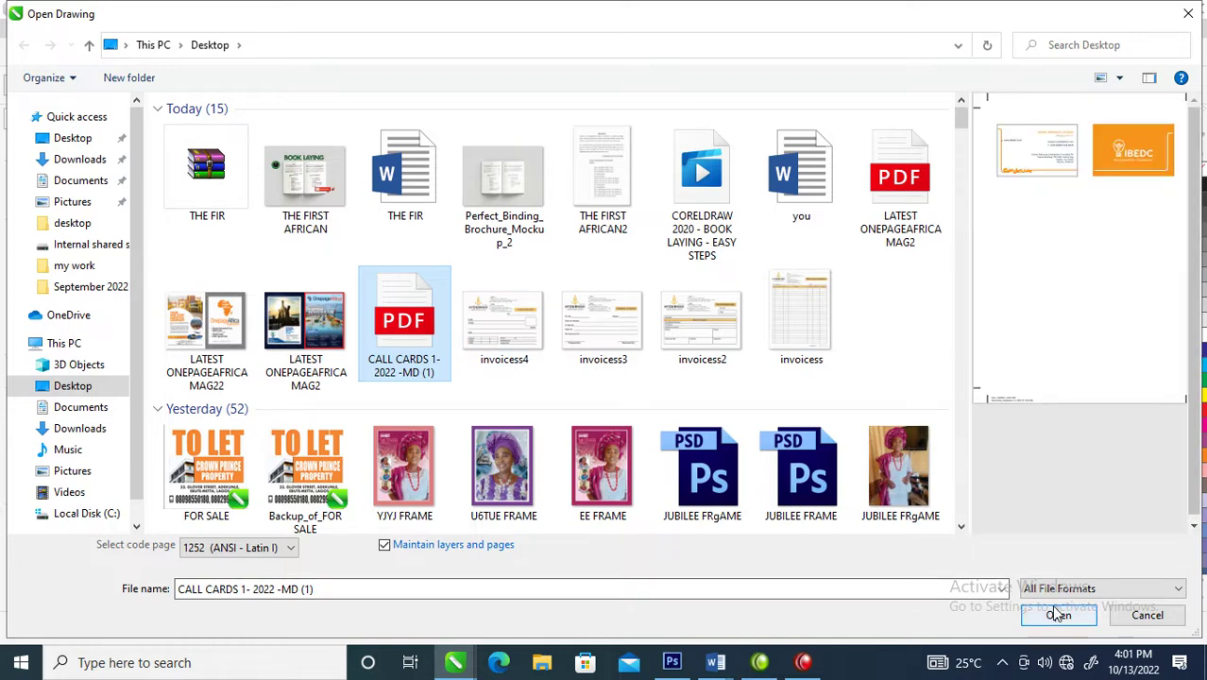
pyautogui.click(1057, 616)
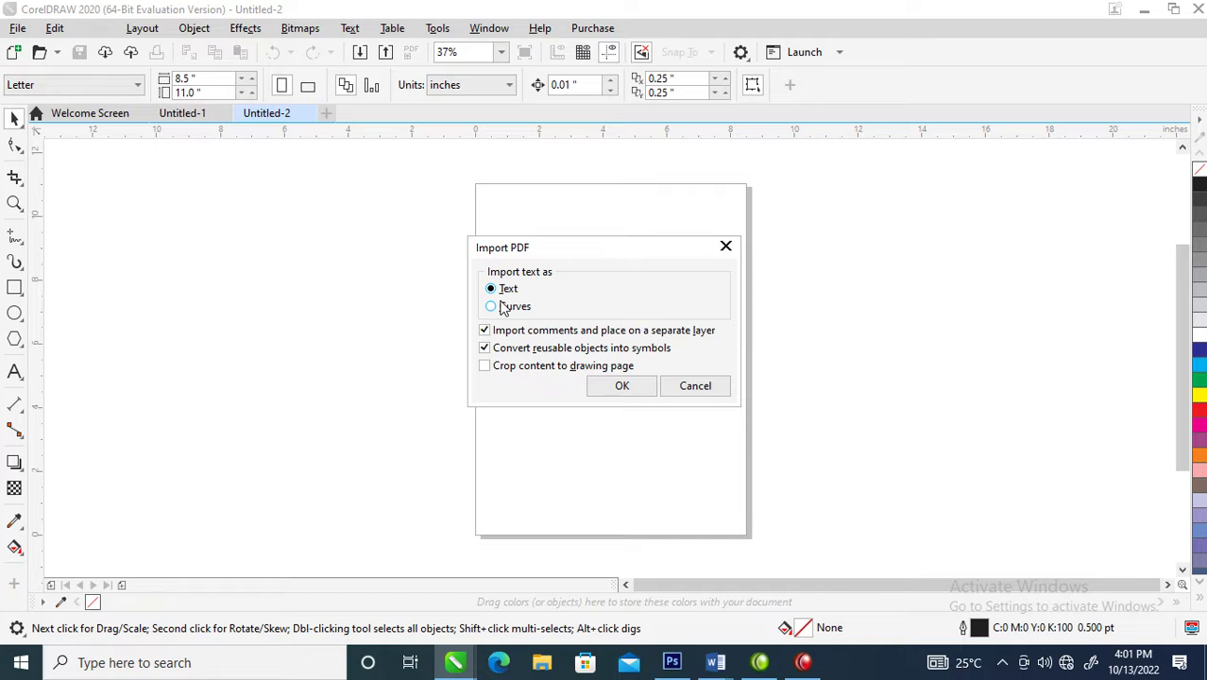
pyautogui.click(621, 387)
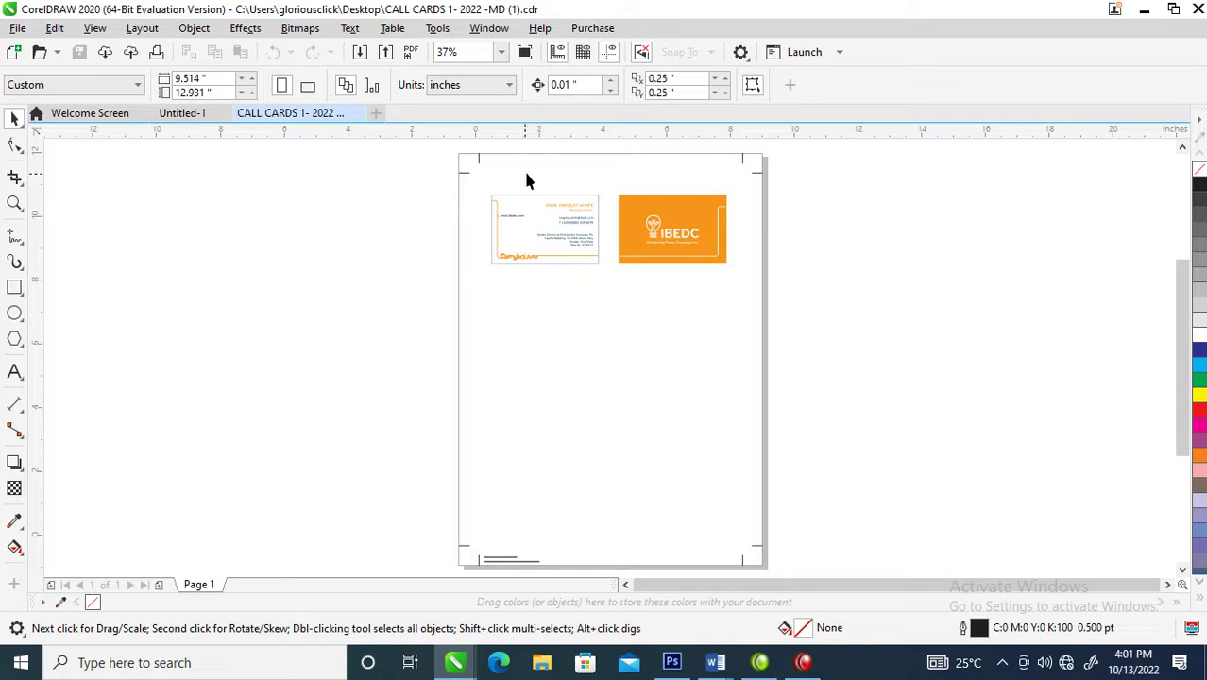
# - Select the orange name line on the front of the call card to examine what kind of object it is
pyautogui.press('z')
pyautogui.moveTo(463, 168); pyautogui.dragTo(769, 280)
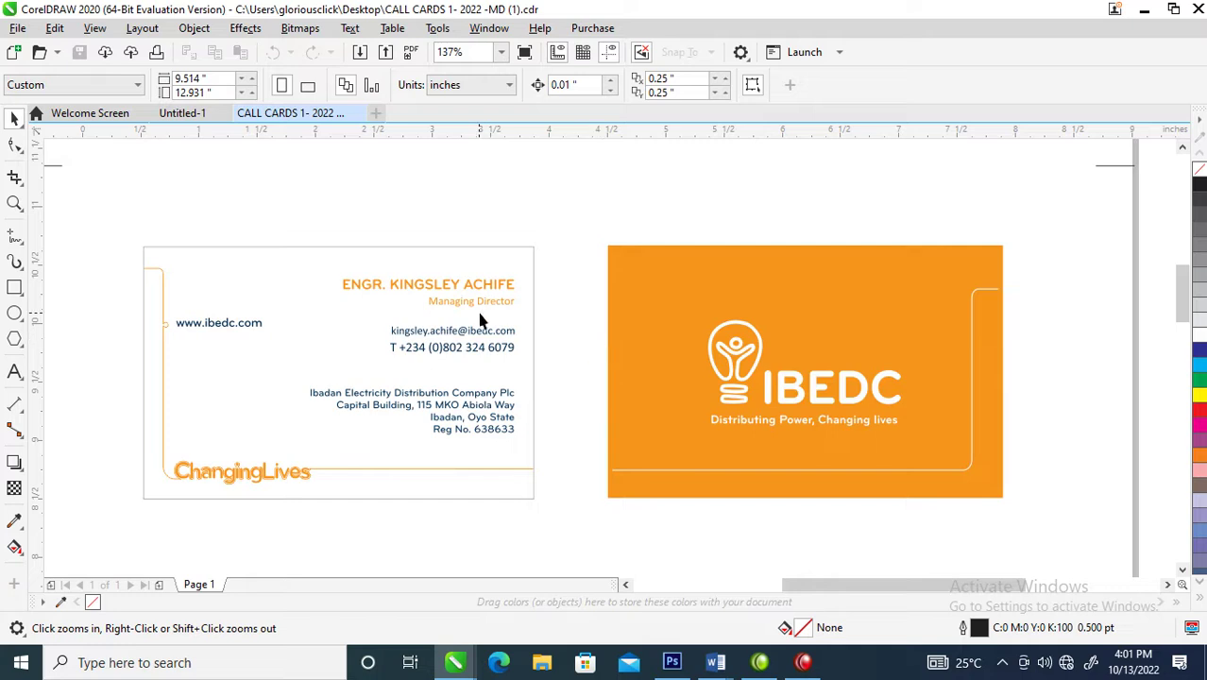
pyautogui.press('space')
pyautogui.click(494, 285)
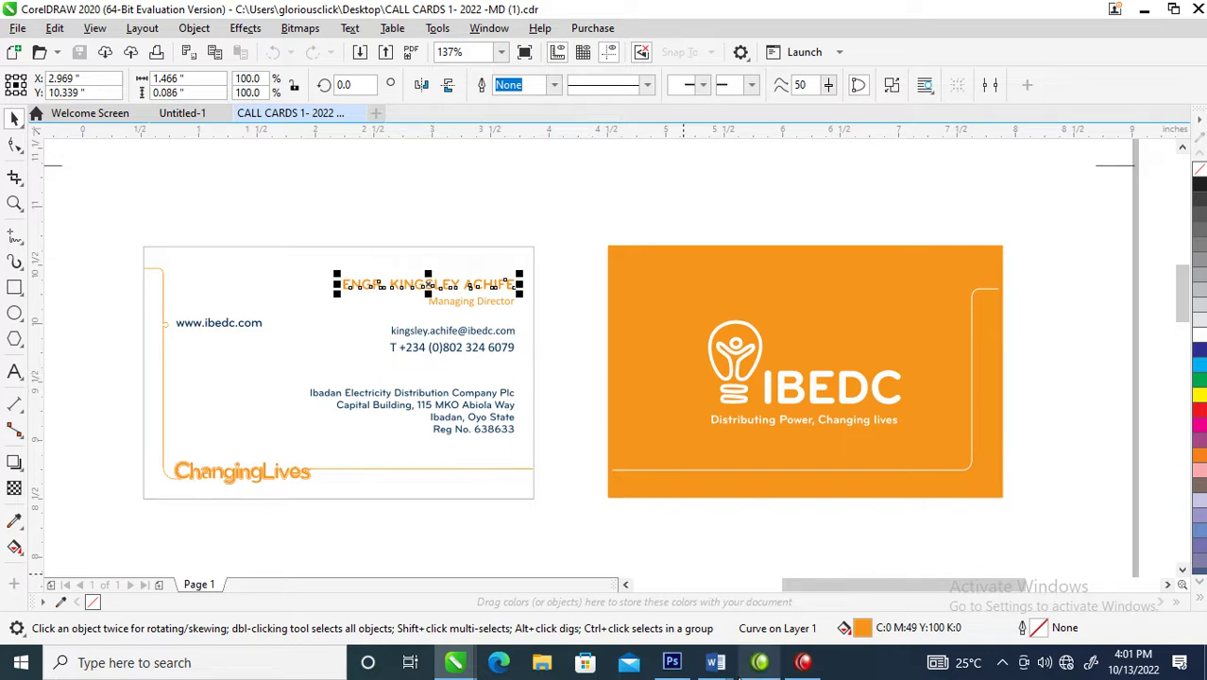
# - Switch to the Word document "you" and delete the chat timestamp and sender prefix from both contact entries
pyautogui.moveTo(727, 668)
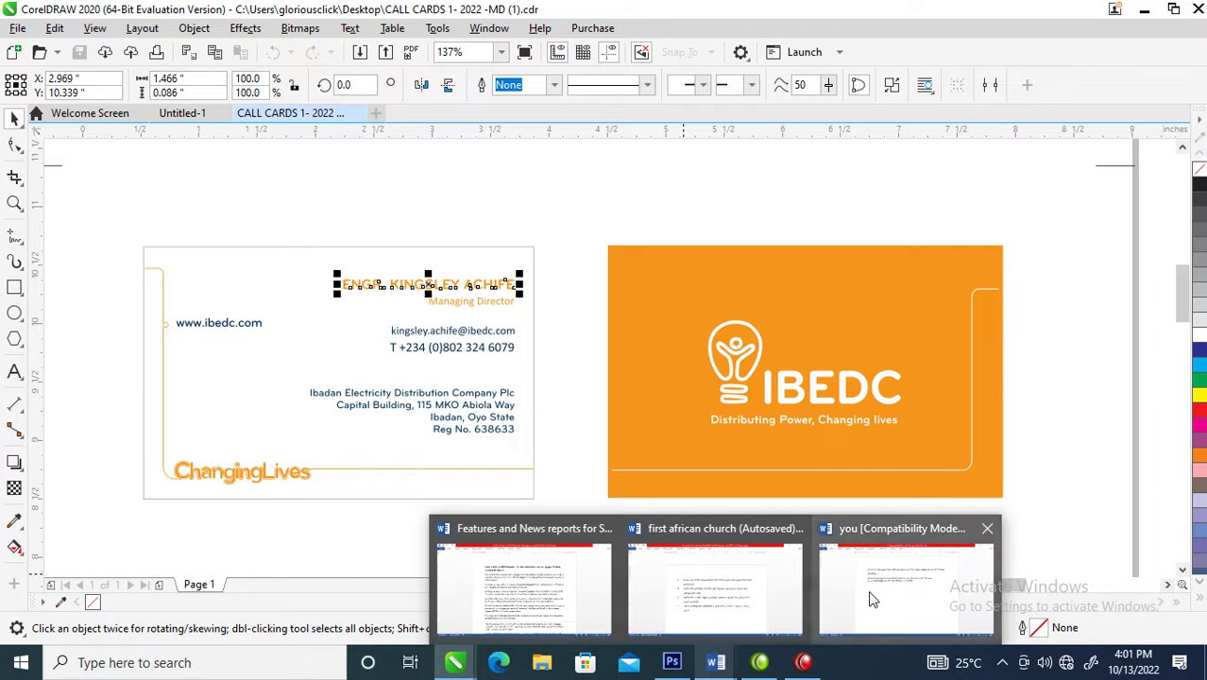
pyautogui.click(887, 576)
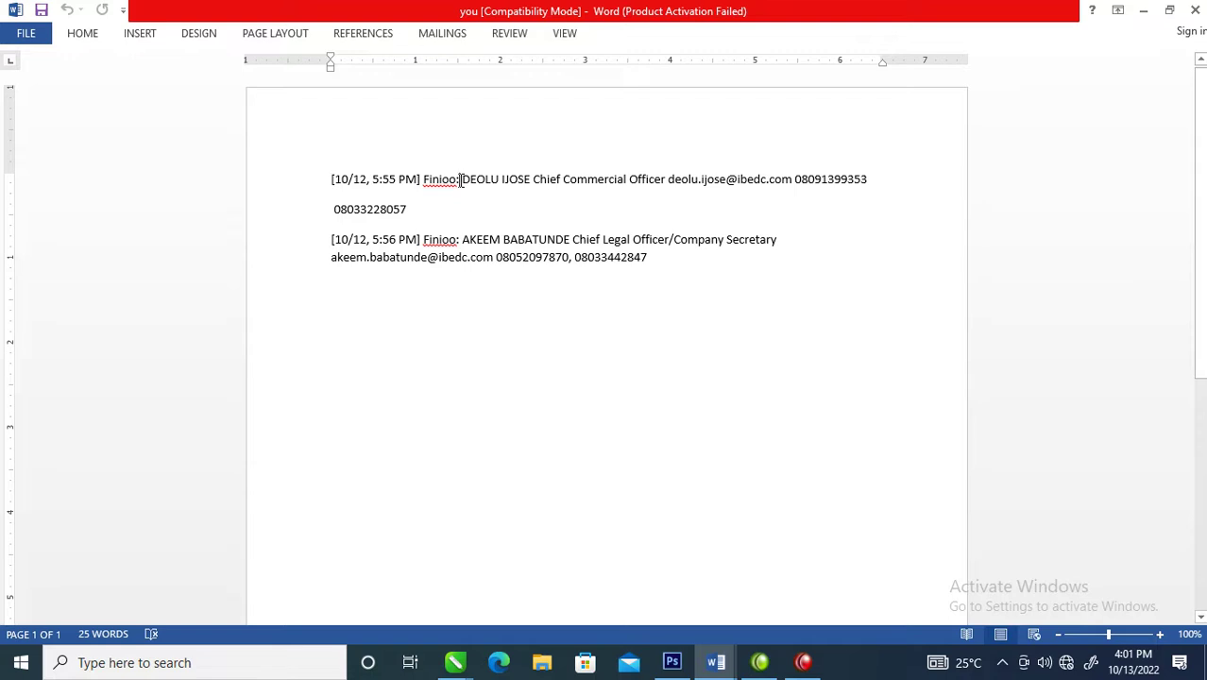
pyautogui.moveTo(461, 180); pyautogui.dragTo(296, 170)
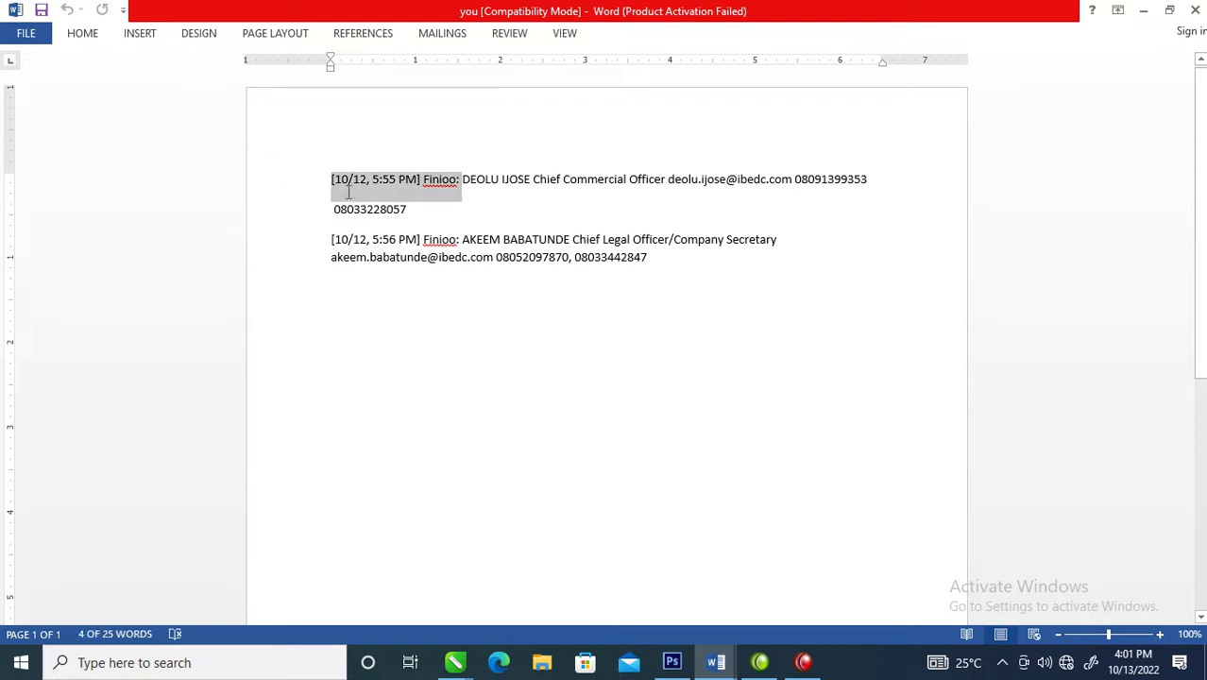
pyautogui.press('BackSpace')
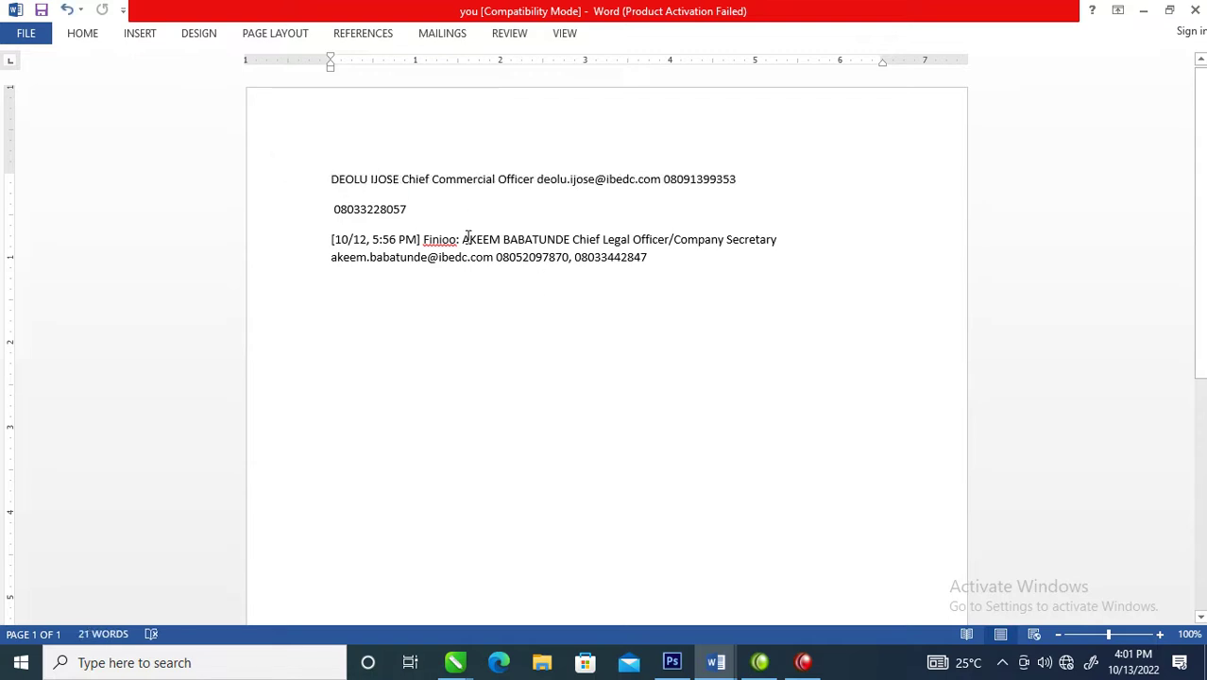
pyautogui.moveTo(462, 239); pyautogui.dragTo(280, 244)
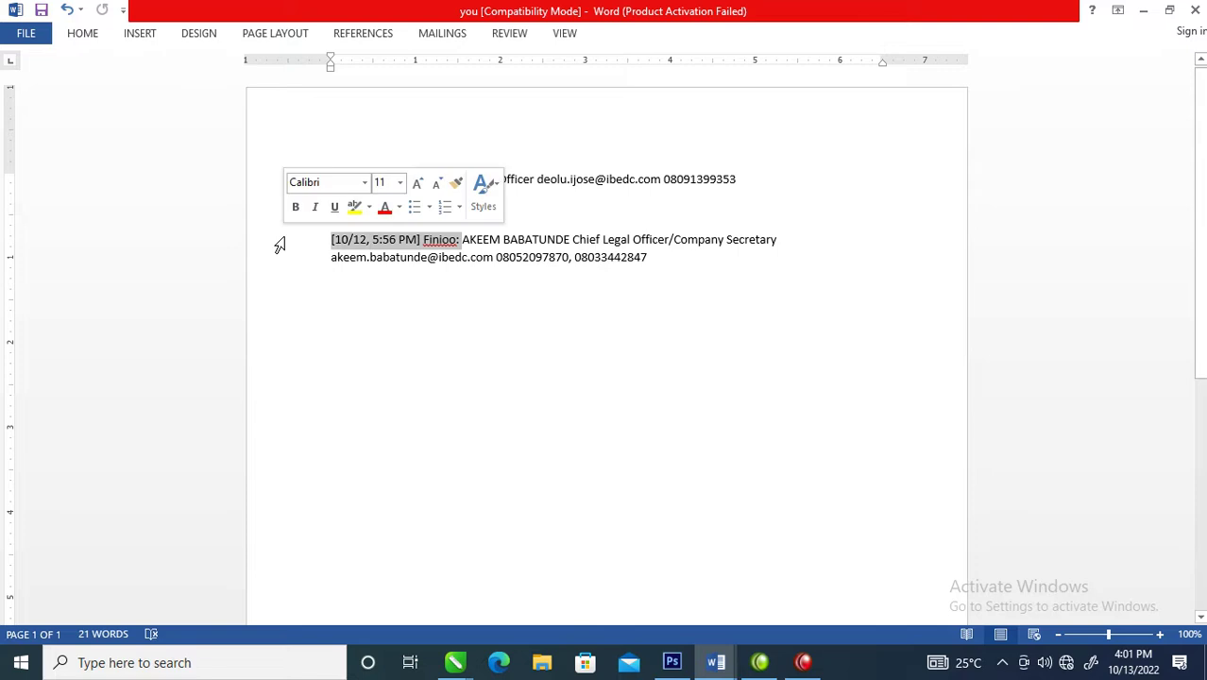
pyautogui.press('BackSpace')
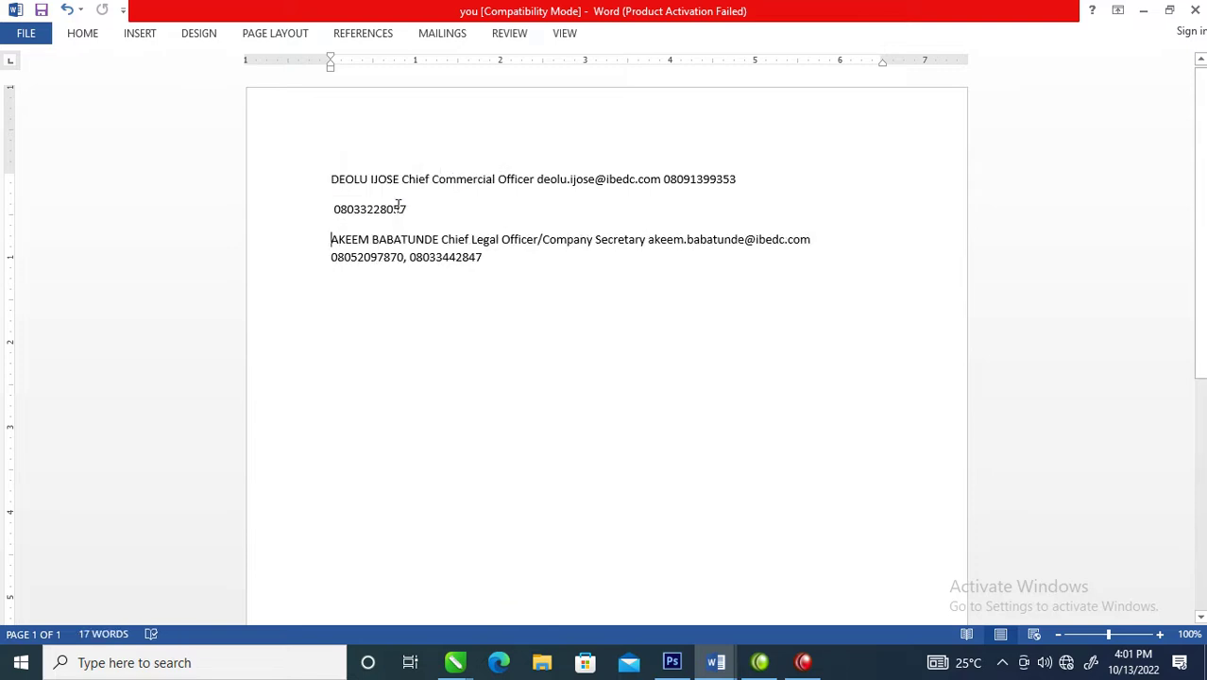
# - Copy the first contact's full details, including the second phone number line, and remove them from the document
pyautogui.moveTo(408, 210); pyautogui.dragTo(323, 183)
pyautogui.hotkey('ctrl', 'c')
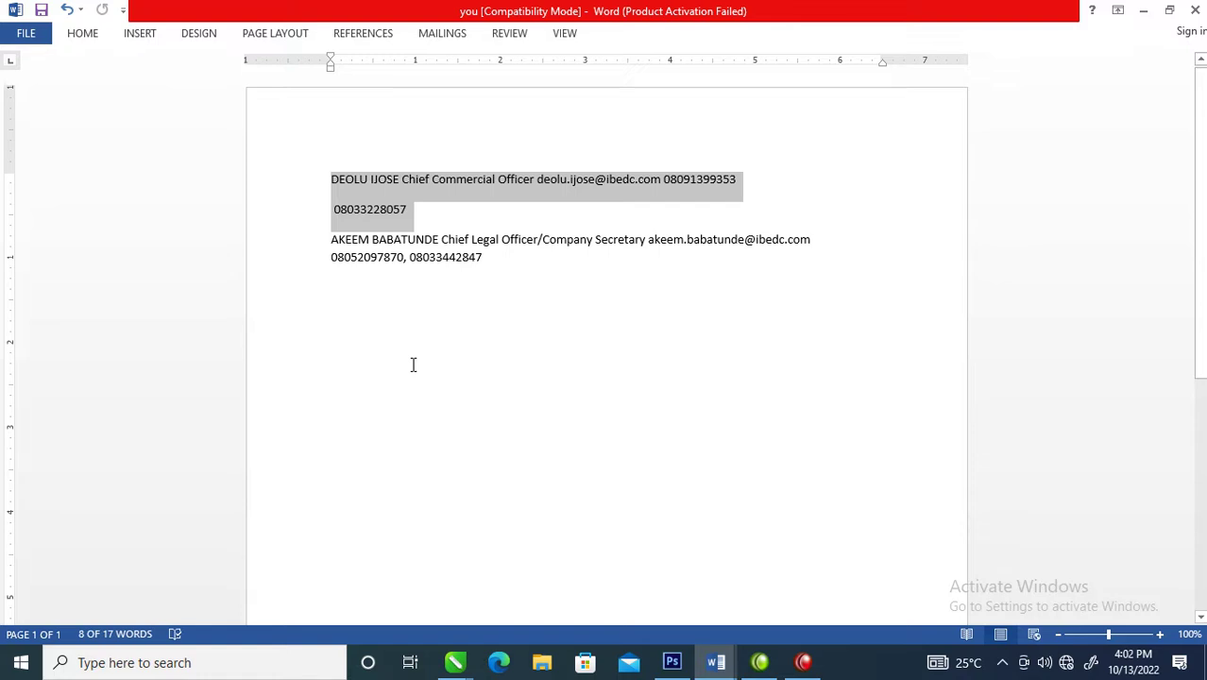
pyautogui.press('BackSpace')
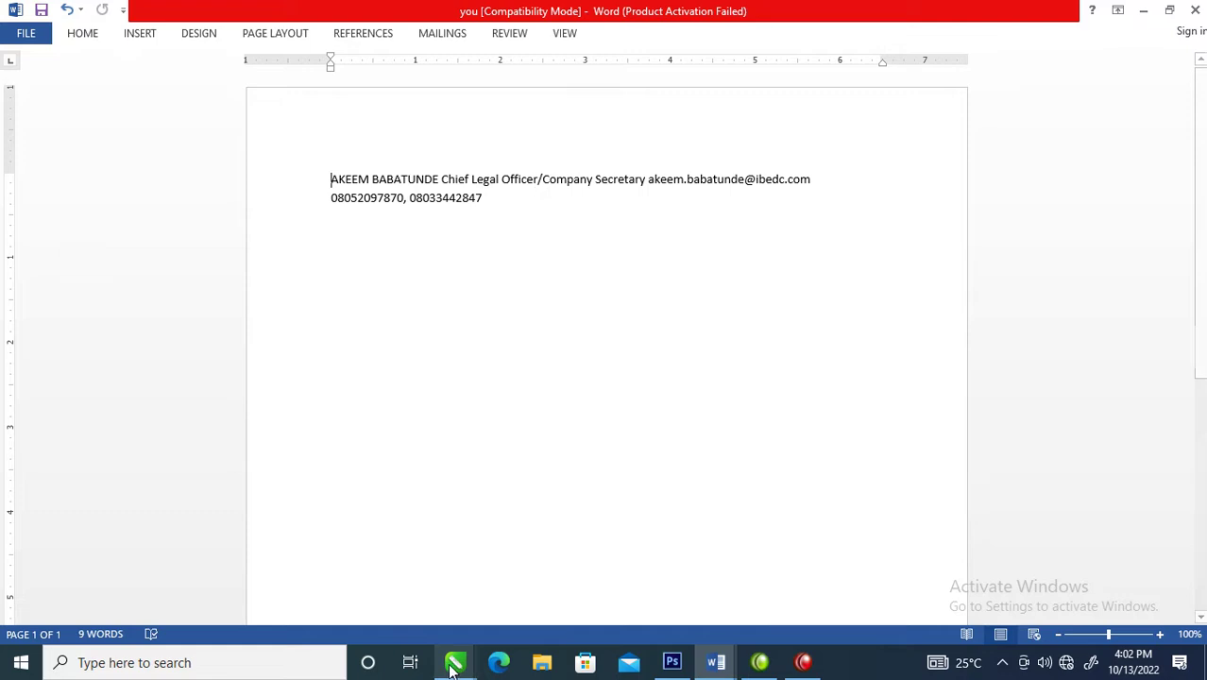
# - Switch back to CorelDRAW and duplicate the front and back card pair straight down, repeating it for a third row
pyautogui.moveTo(454, 664)
pyautogui.click(855, 582)
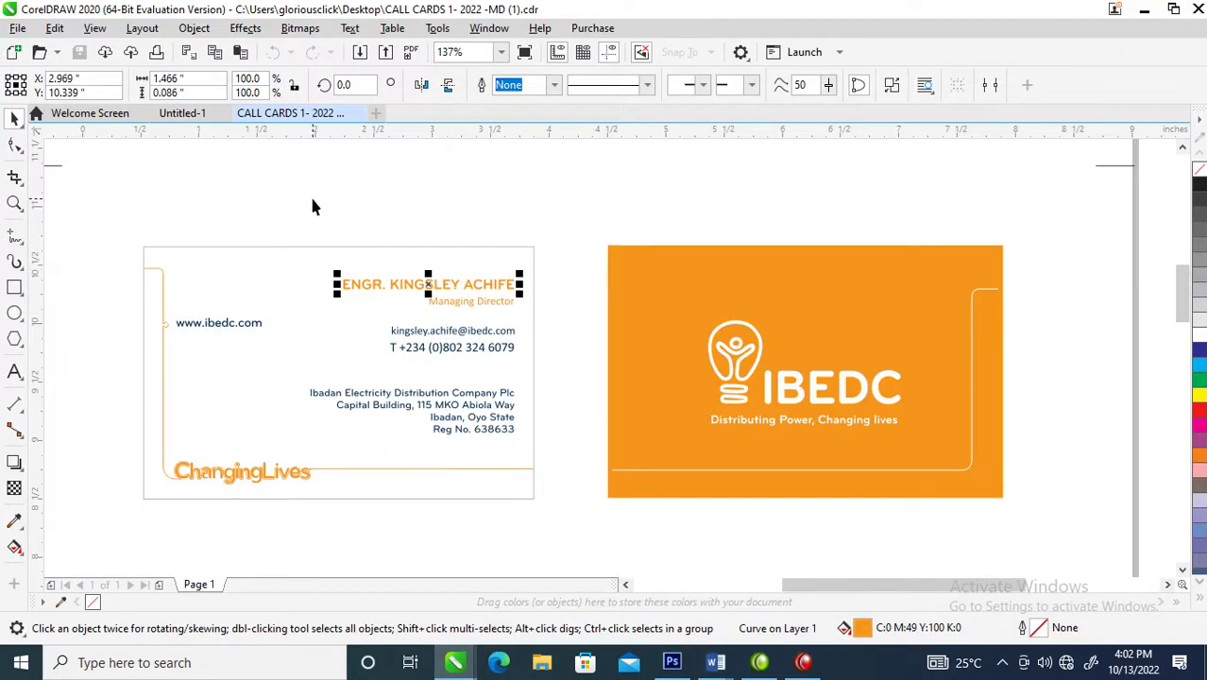
pyautogui.scroll(-3, 280, 273)
pyautogui.moveTo(189, 250); pyautogui.dragTo(672, 455)
pyautogui.moveTo(549, 313); pyautogui.dragTo(555, 451)
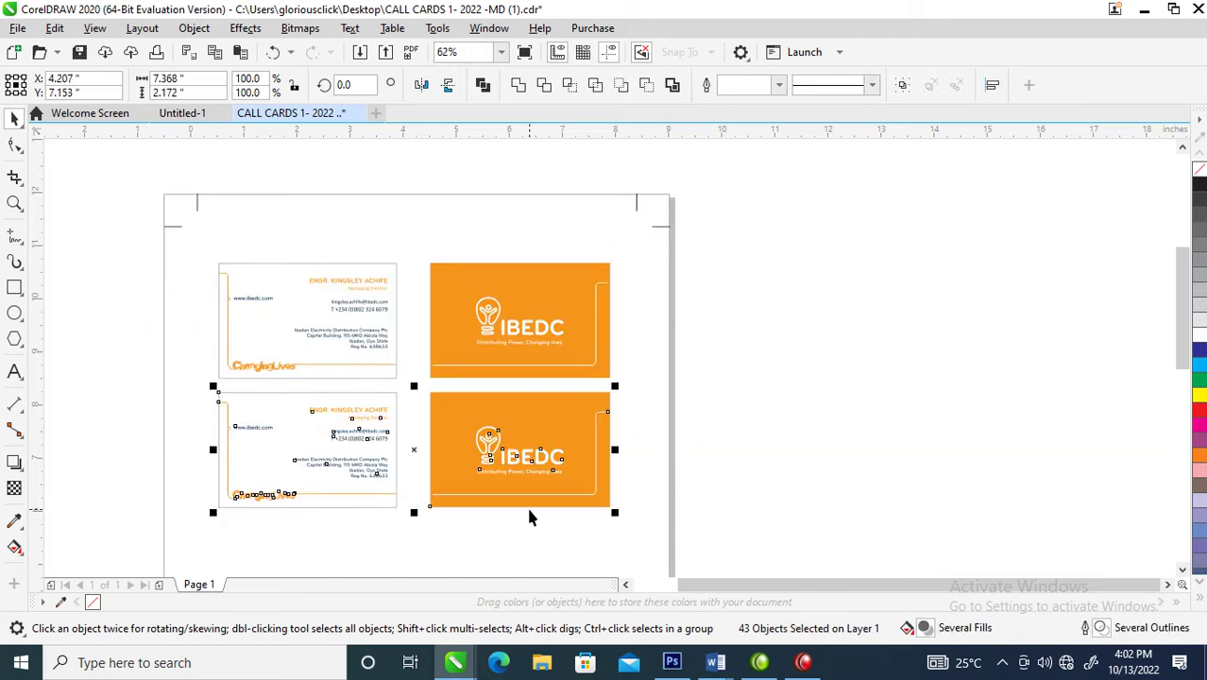
pyautogui.hotkey('ctrl', 'r')
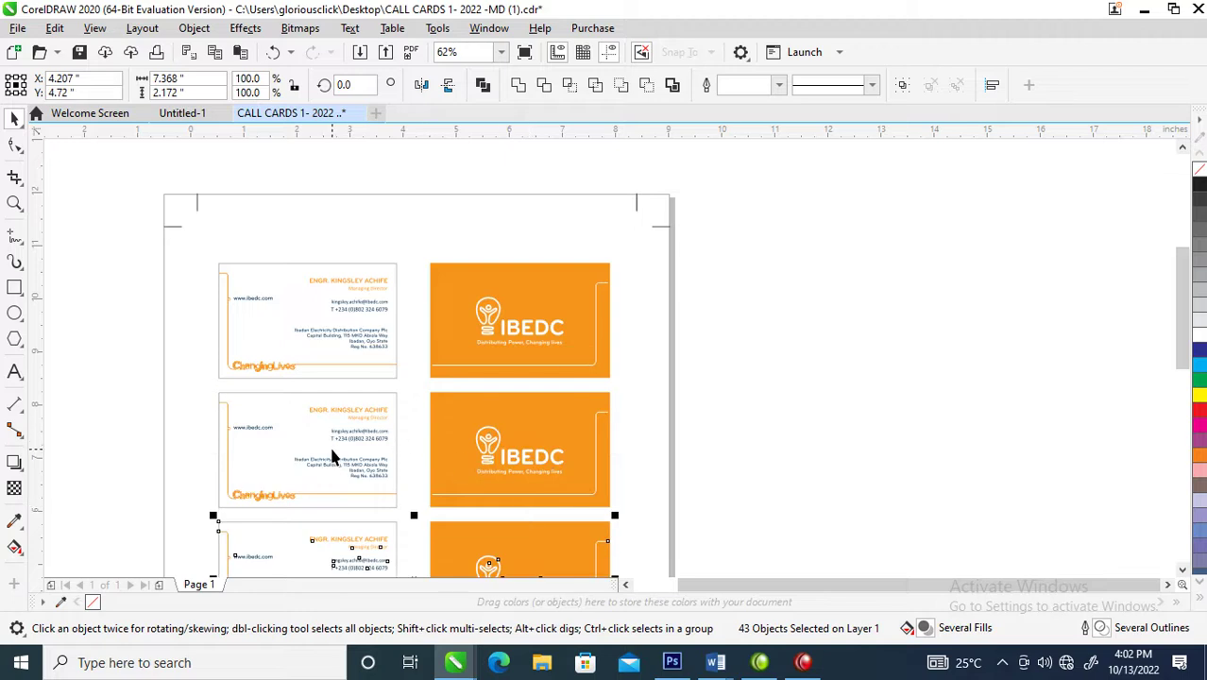
# - Paste the copied contact details as artistic text just above the second-row front card, maintaining fonts and formatting
pyautogui.press('z')
pyautogui.moveTo(237, 358); pyautogui.dragTo(663, 469)
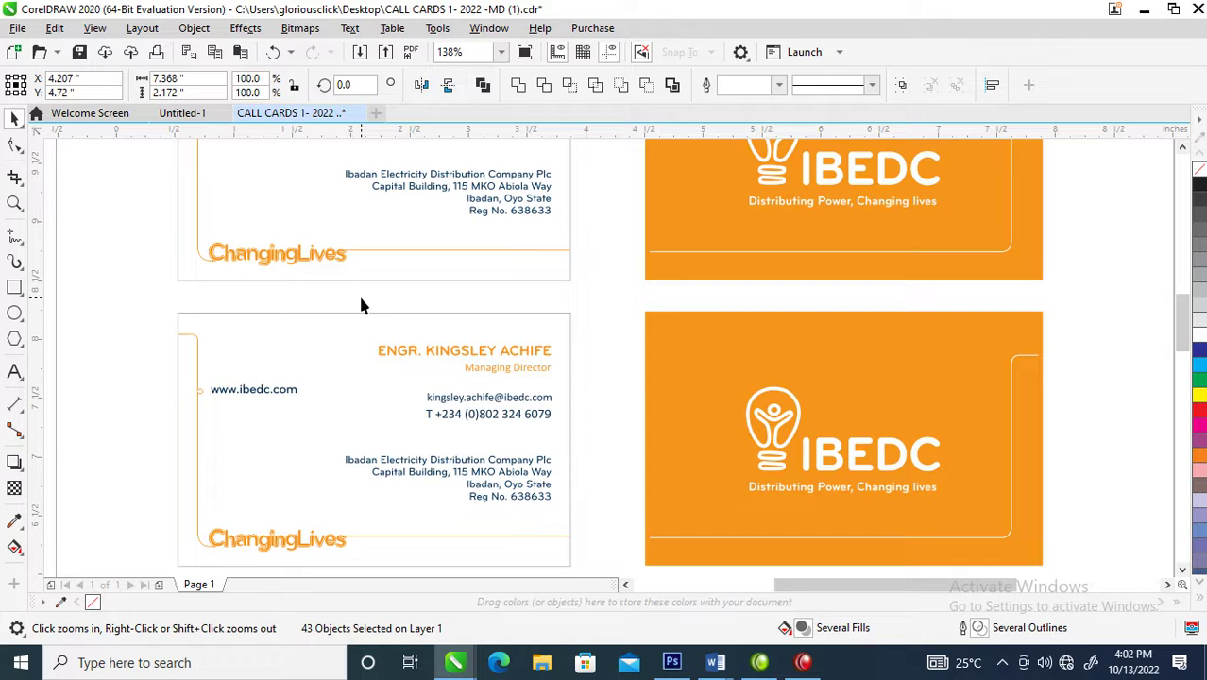
pyautogui.press('F8')
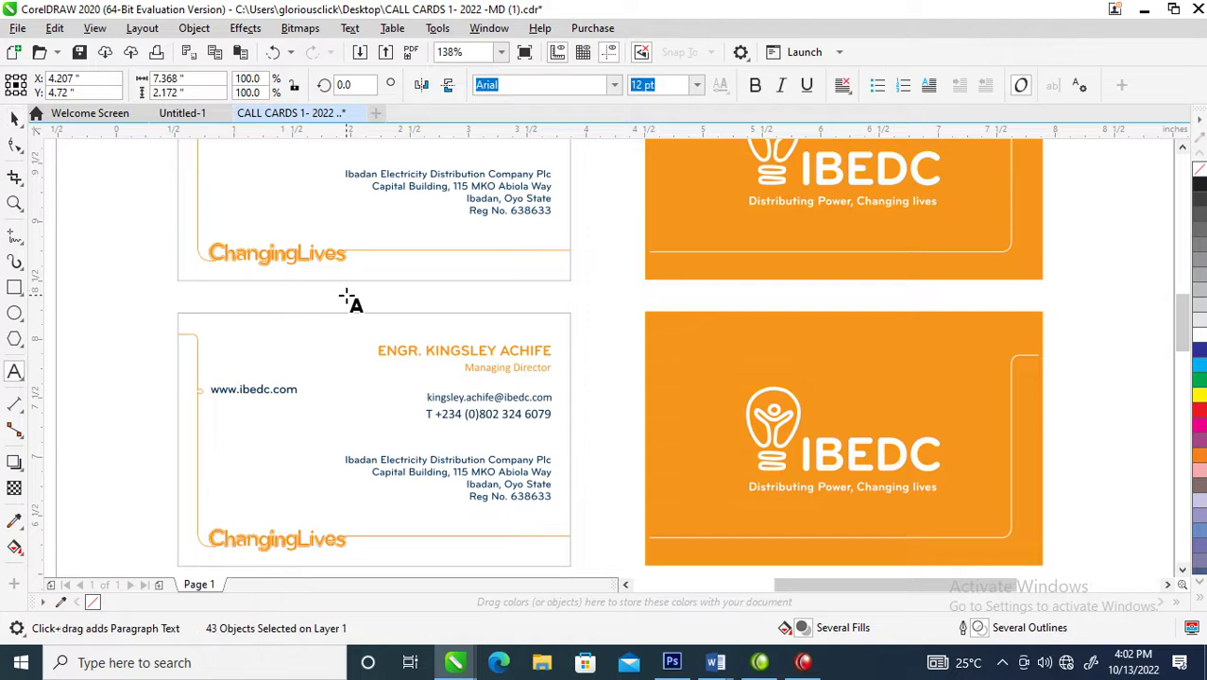
pyautogui.click(346, 295)
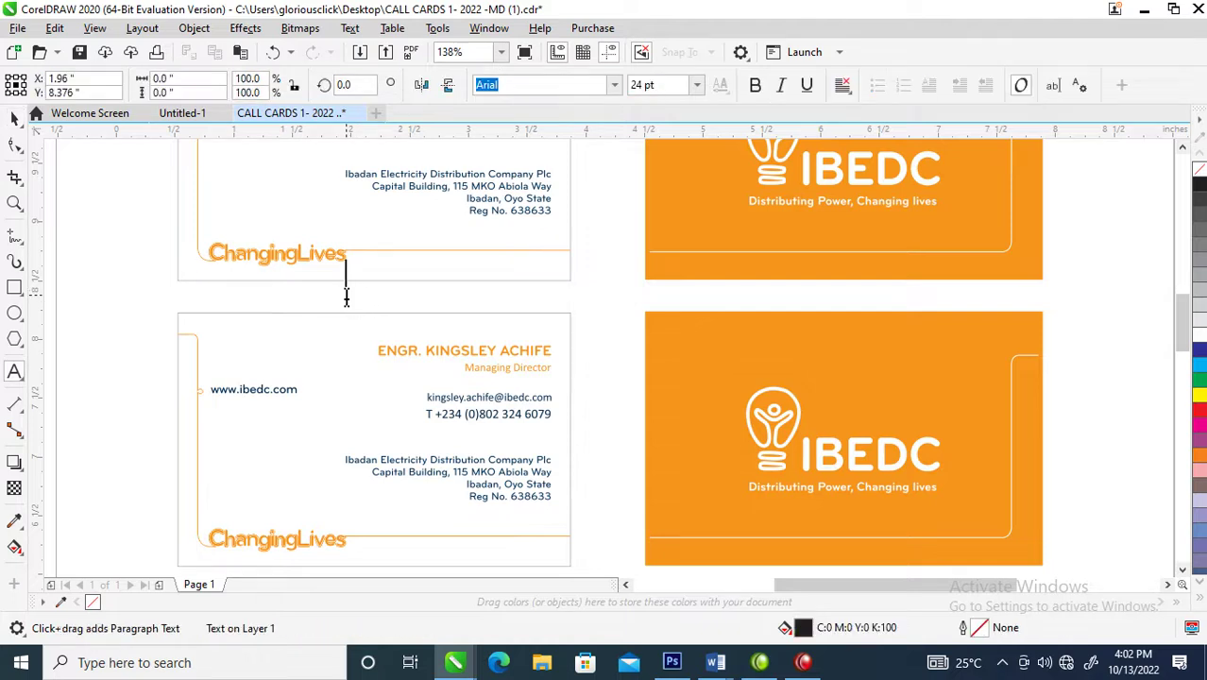
pyautogui.hotkey('ctrl', 'v')
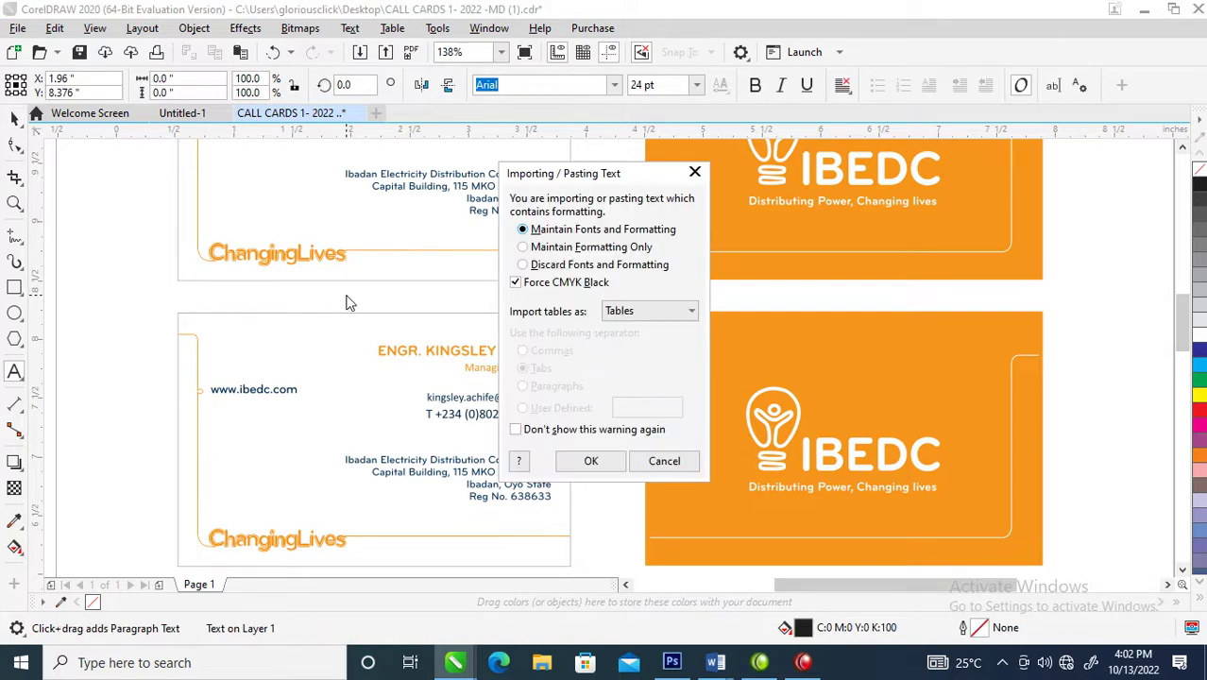
pyautogui.click(589, 461)
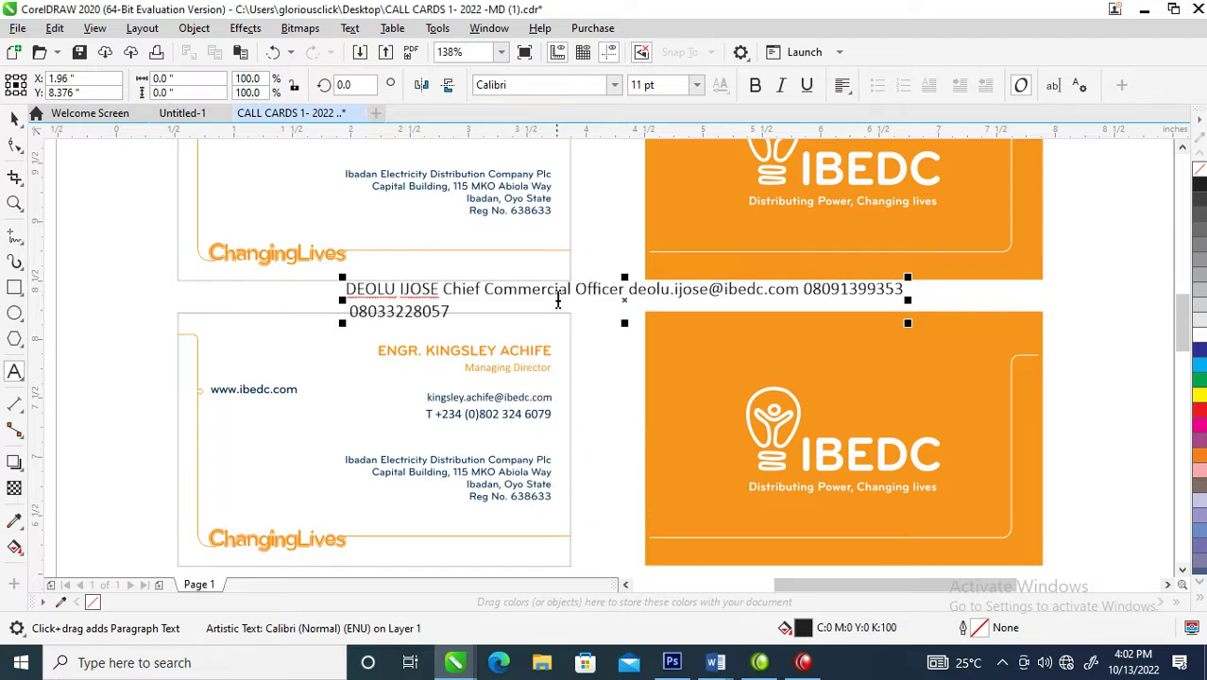
pyautogui.hotkey('ctrl', 'space')
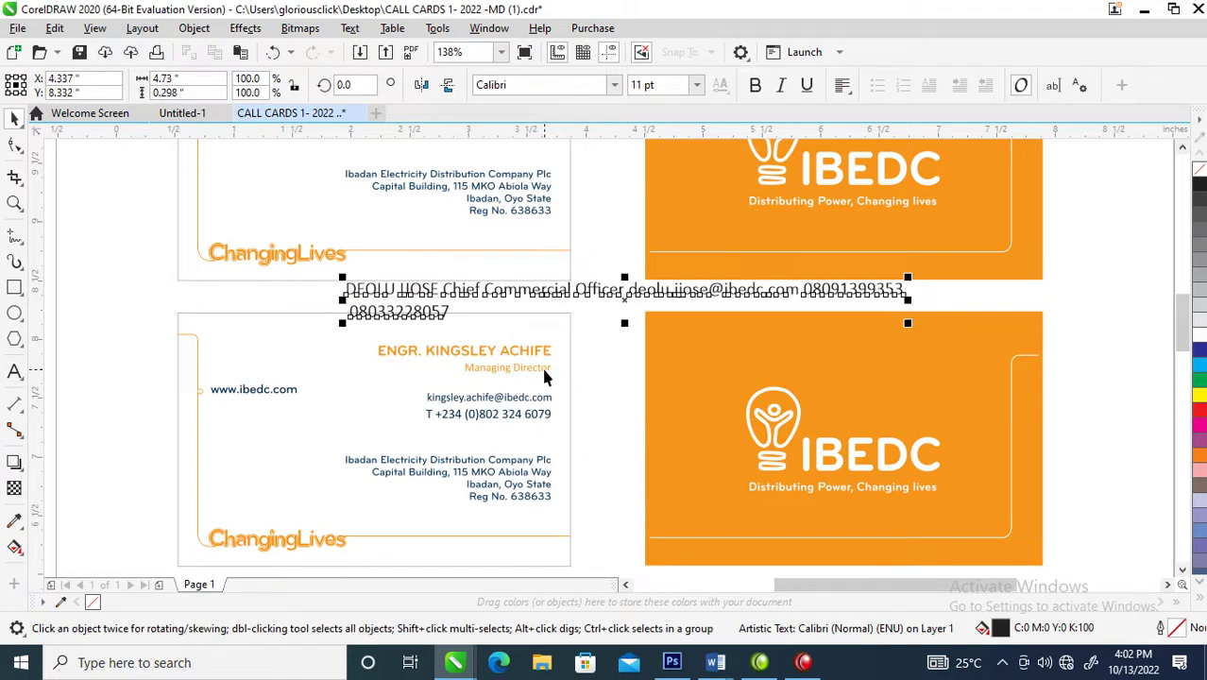
# - Change the font of the pasted contact text to Moon Bold
pyautogui.doubleClick(484, 287)
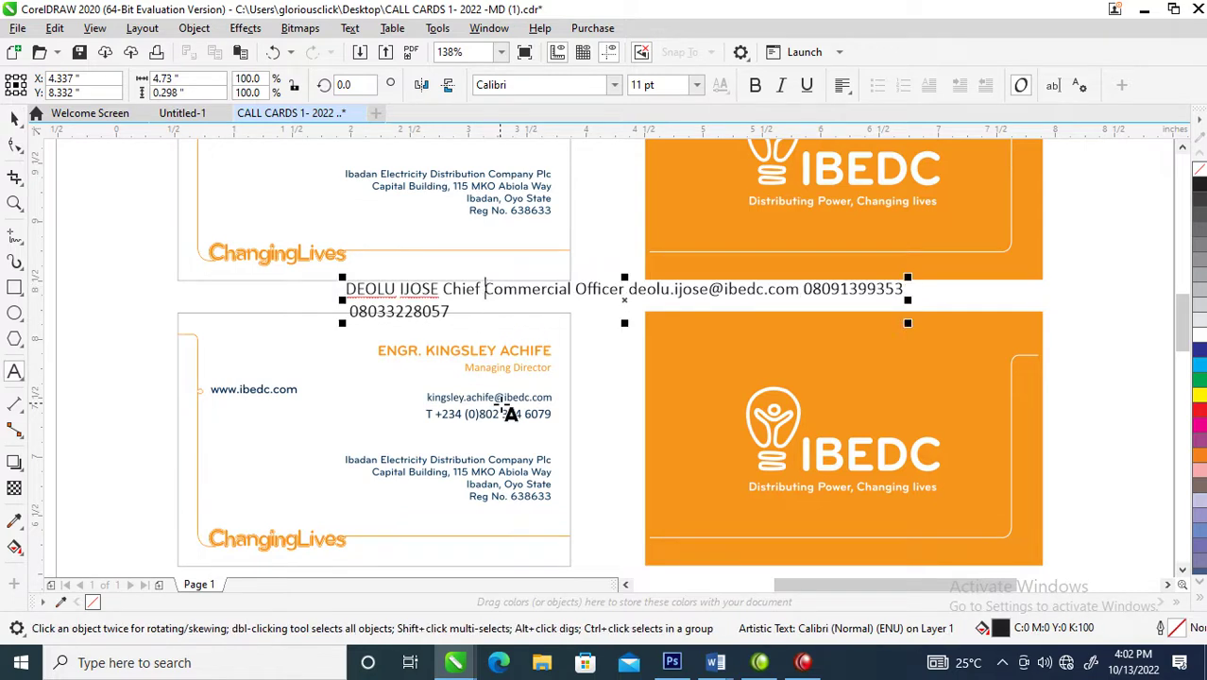
pyautogui.hotkey('ctrl', 'space')
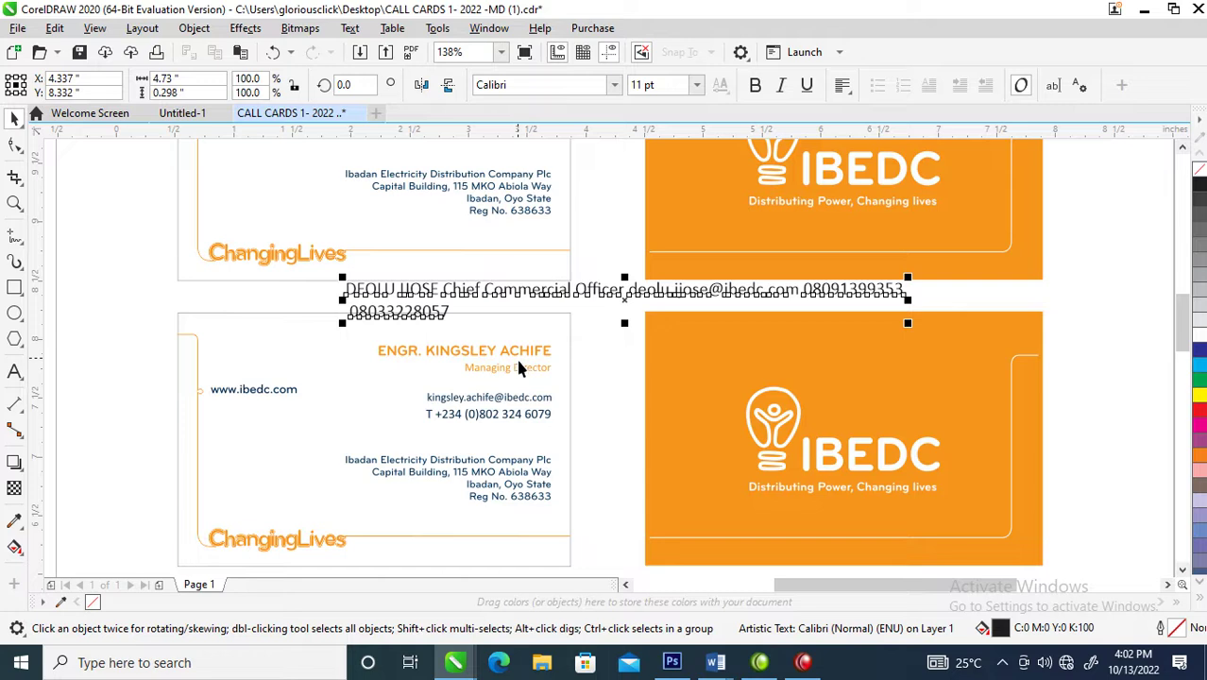
pyautogui.click(597, 85)
pyautogui.hotkey('alt', 'Down')
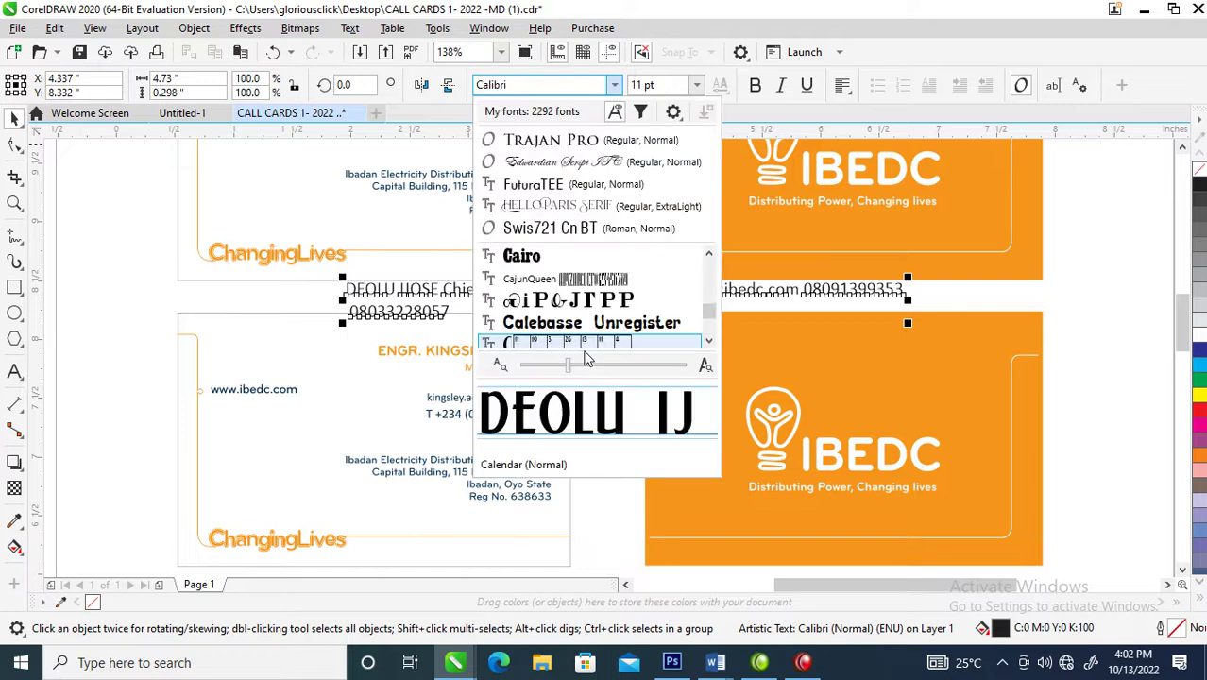
pyautogui.scroll(-10, 580, 340)
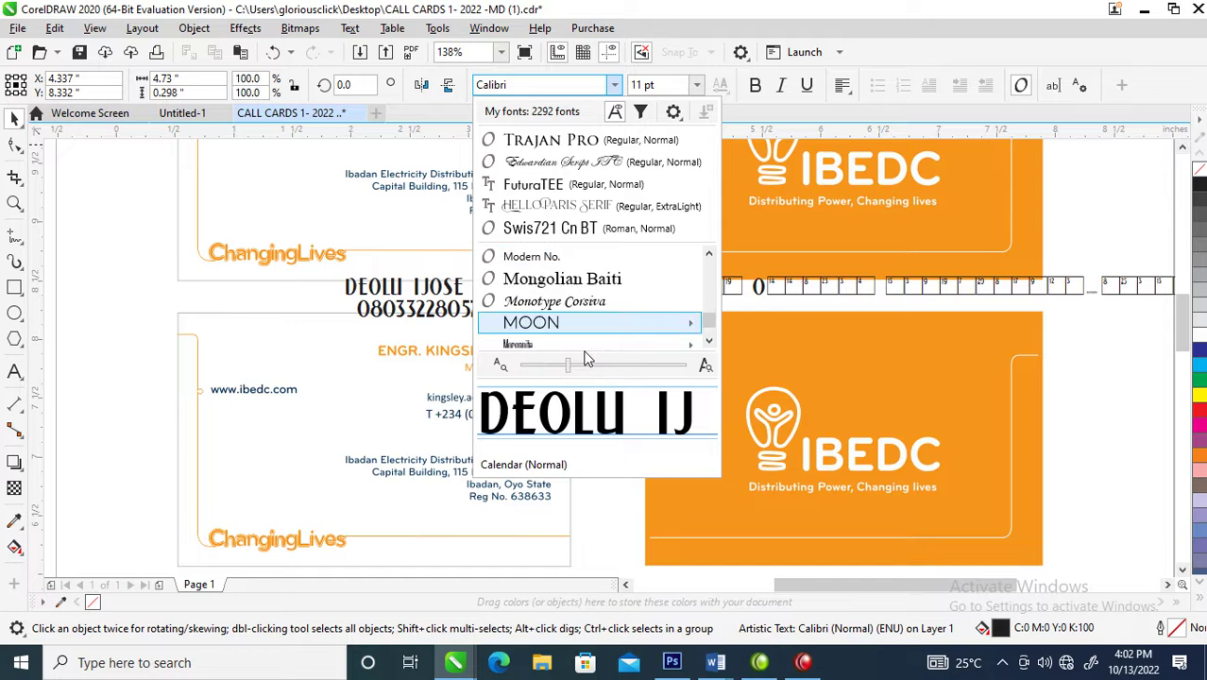
pyautogui.moveTo(572, 330)
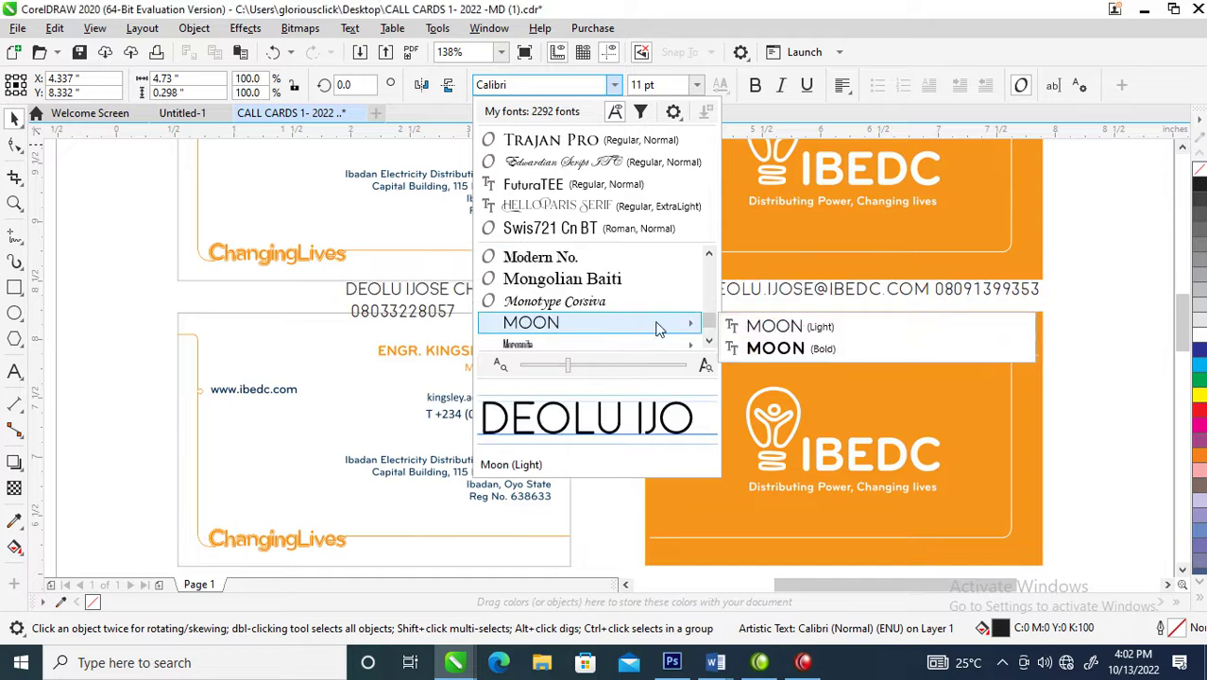
pyautogui.click(792, 348)
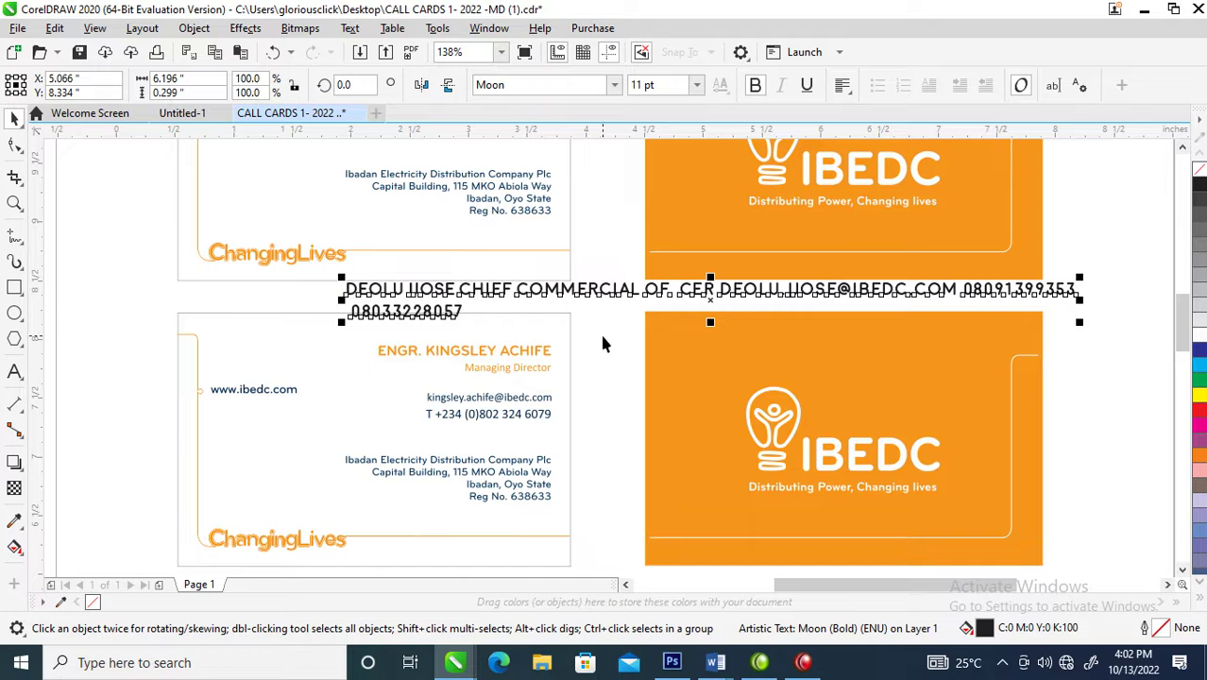
# - Break the contact text into separate lines for the name, job title, e-mail address and first phone number
pyautogui.click(648, 292)
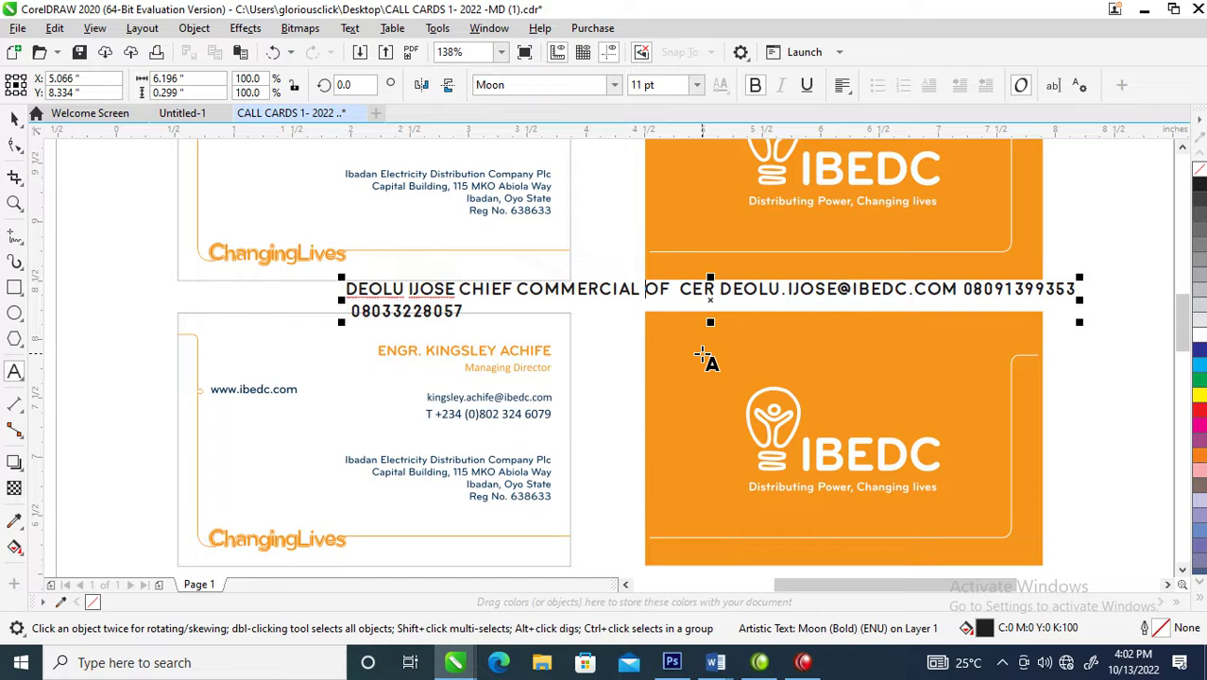
pyautogui.click(462, 290)
pyautogui.press('Return')
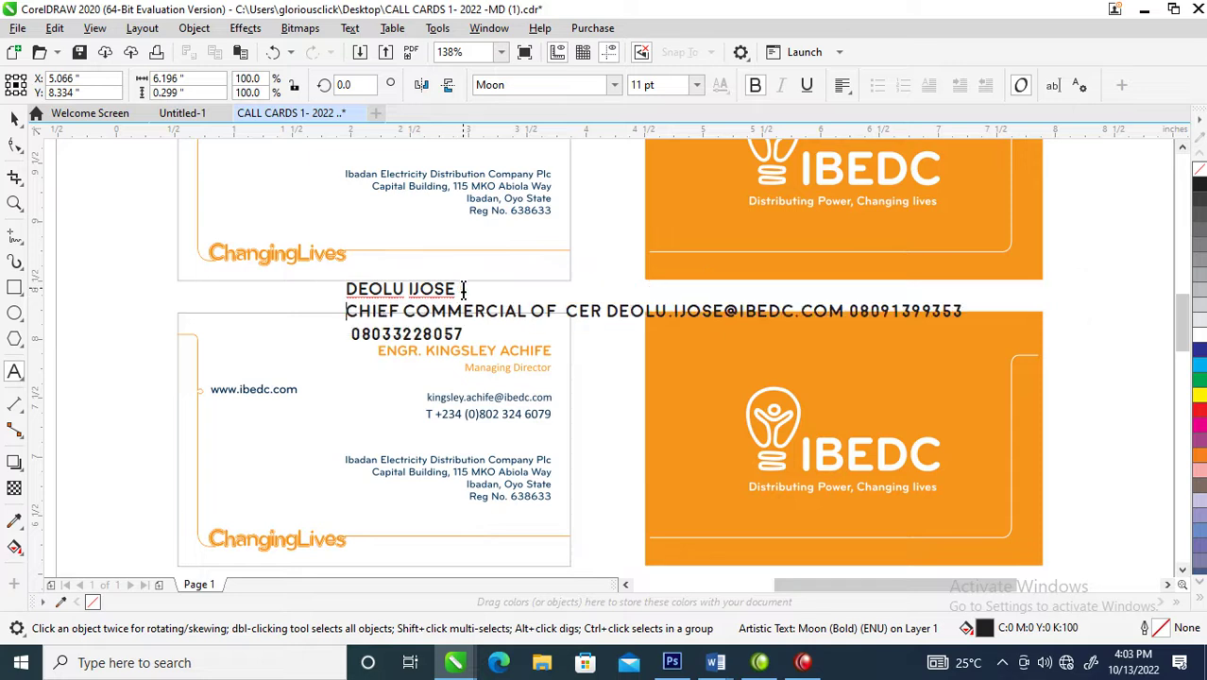
pyautogui.press('Escape')
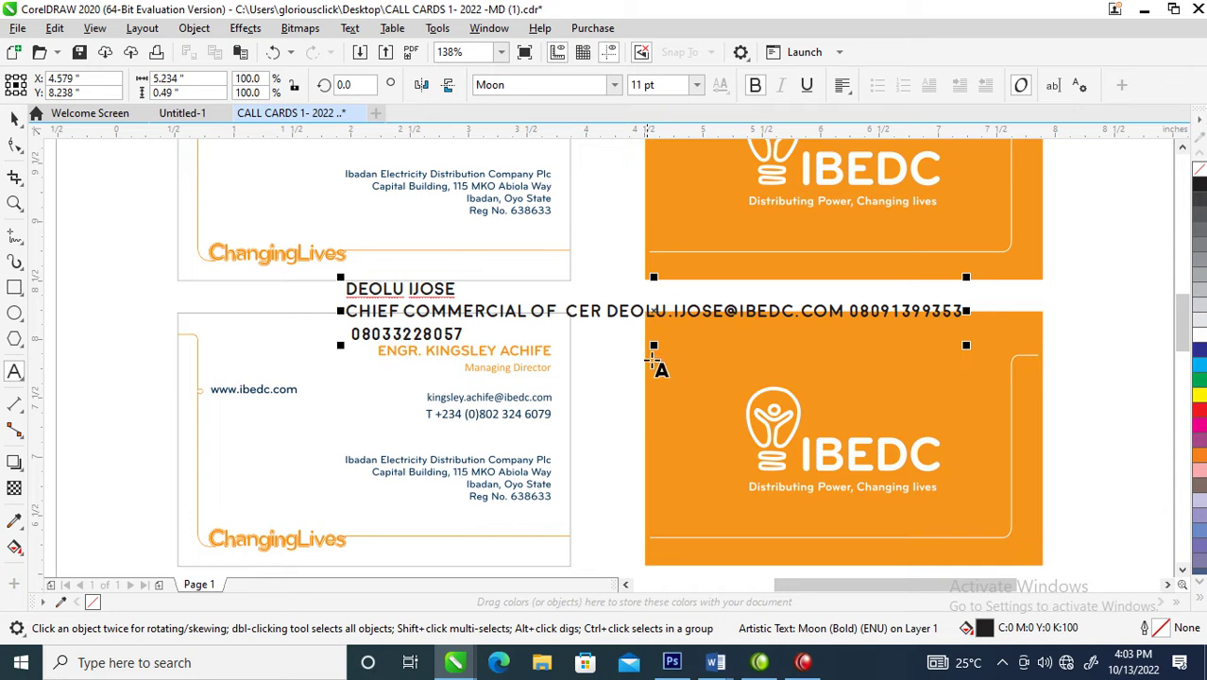
pyautogui.click(609, 312)
pyautogui.press('Return')
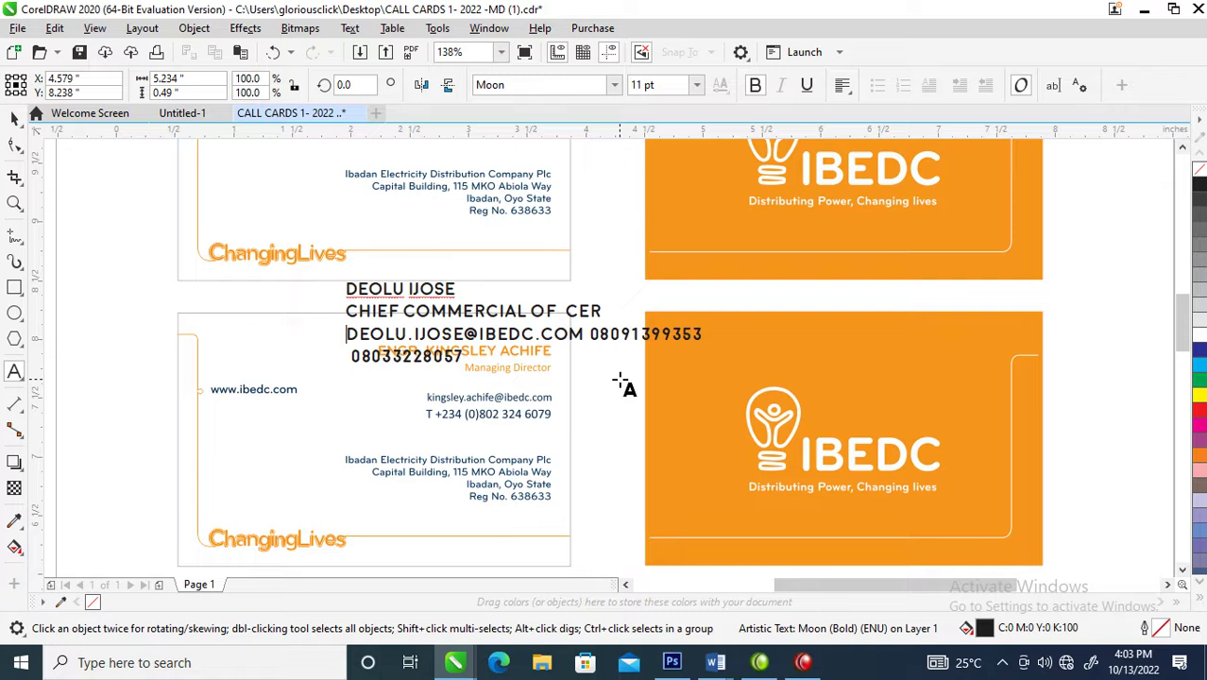
pyautogui.click(591, 336)
pyautogui.press('Return')
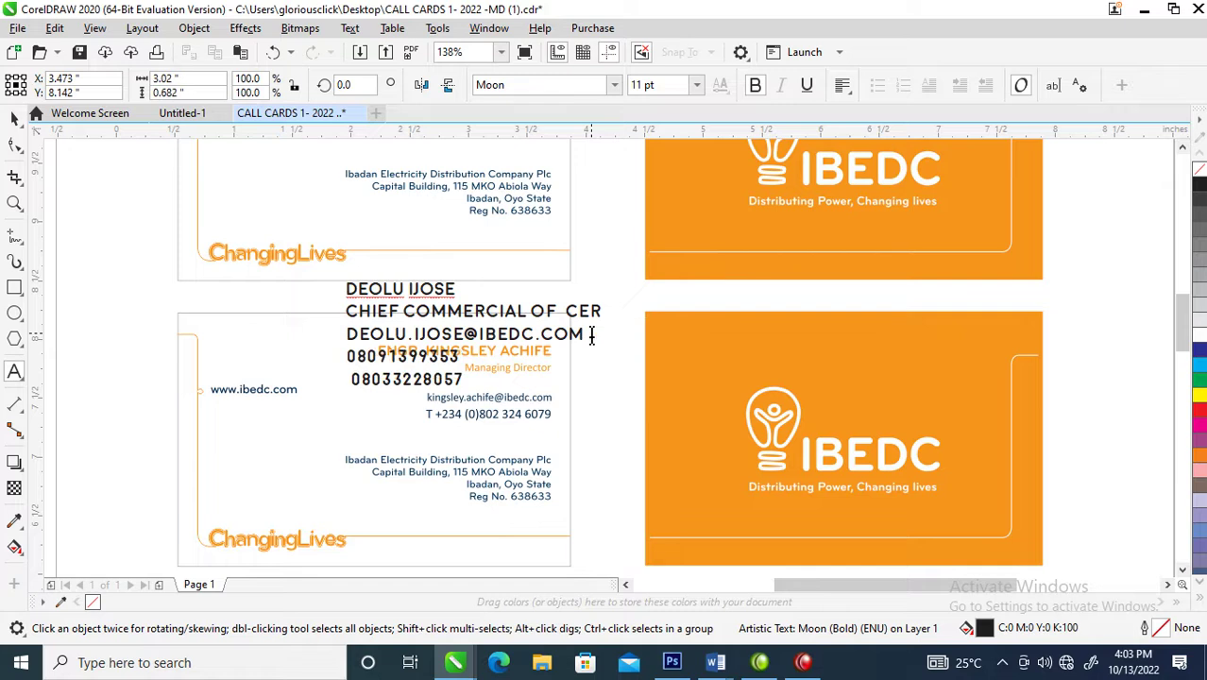
# - Set the contact text to 9 pt and move it beside the second-row front card as separate line objects
pyautogui.hotkey('ctrl', 'space')
pyautogui.click(688, 88)
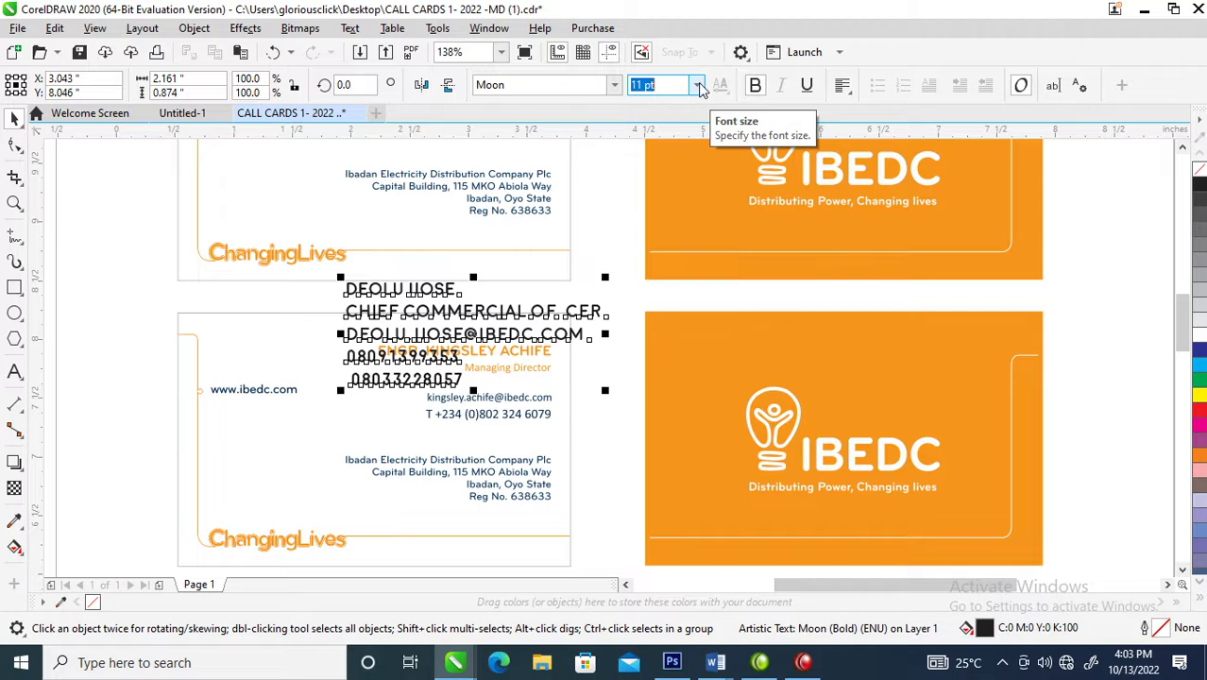
pyautogui.click(698, 86)
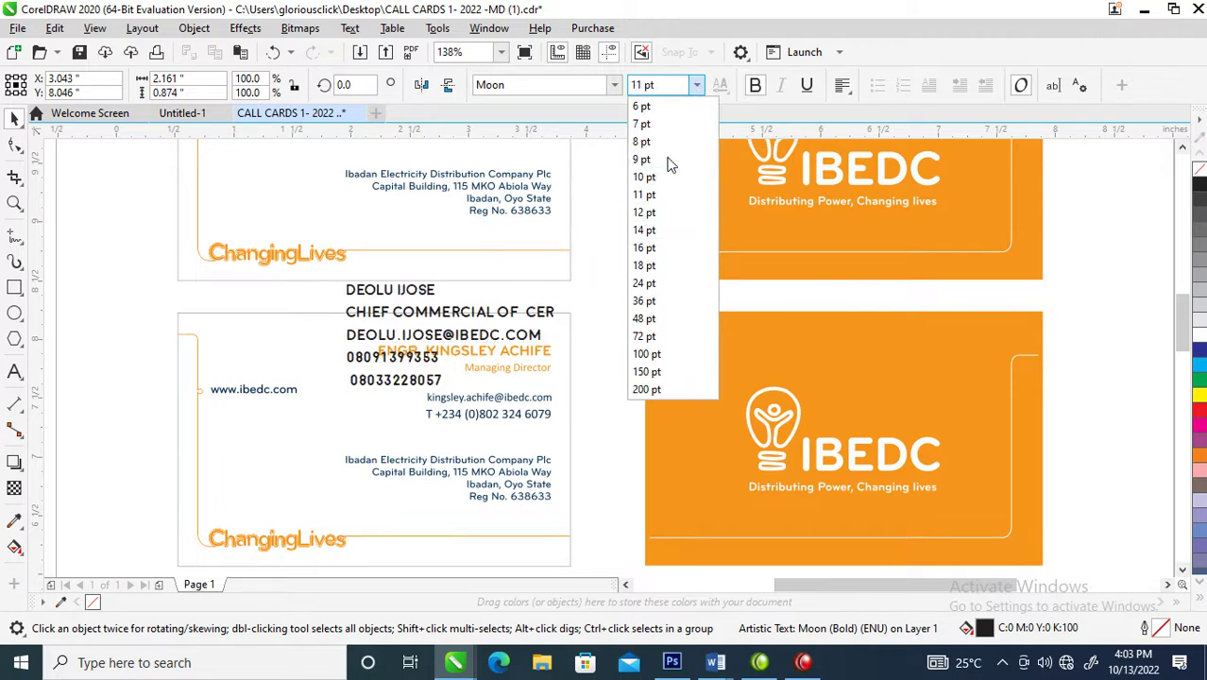
pyautogui.click(668, 160)
pyautogui.moveTo(505, 314); pyautogui.dragTo(727, 326)
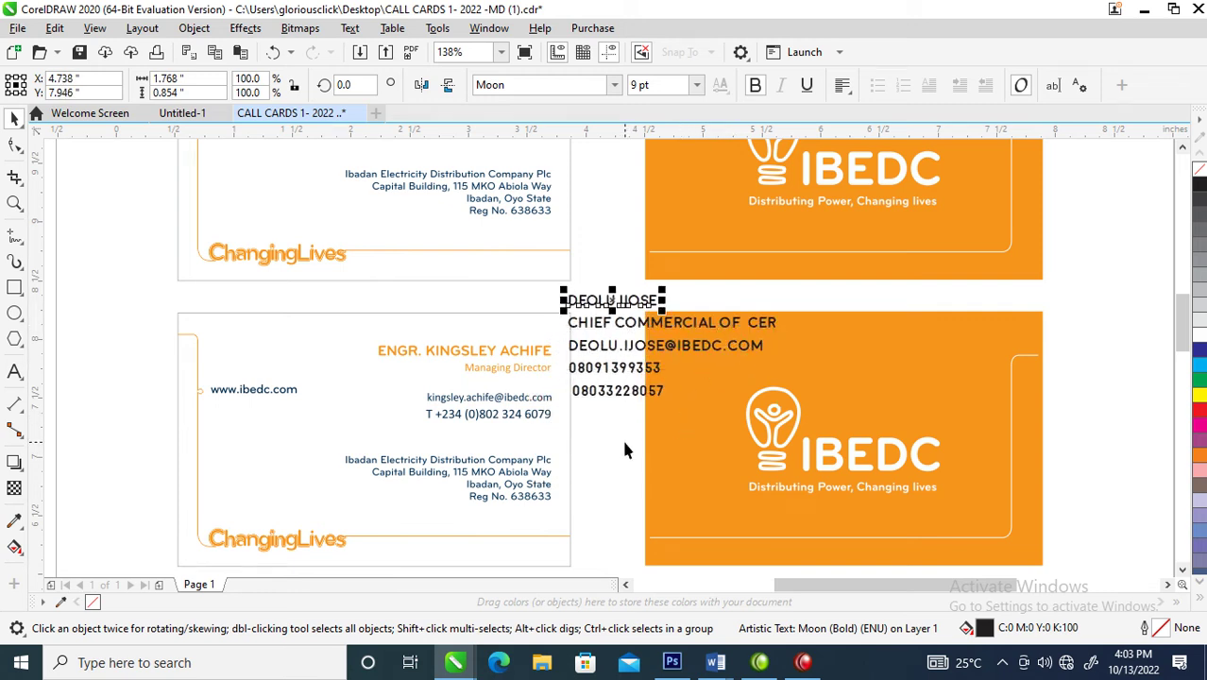
# - Change the job title, e-mail and two phone number lines to Calibri and remove their bold style
pyautogui.press('z')
pyautogui.moveTo(250, 279); pyautogui.dragTo(848, 426)
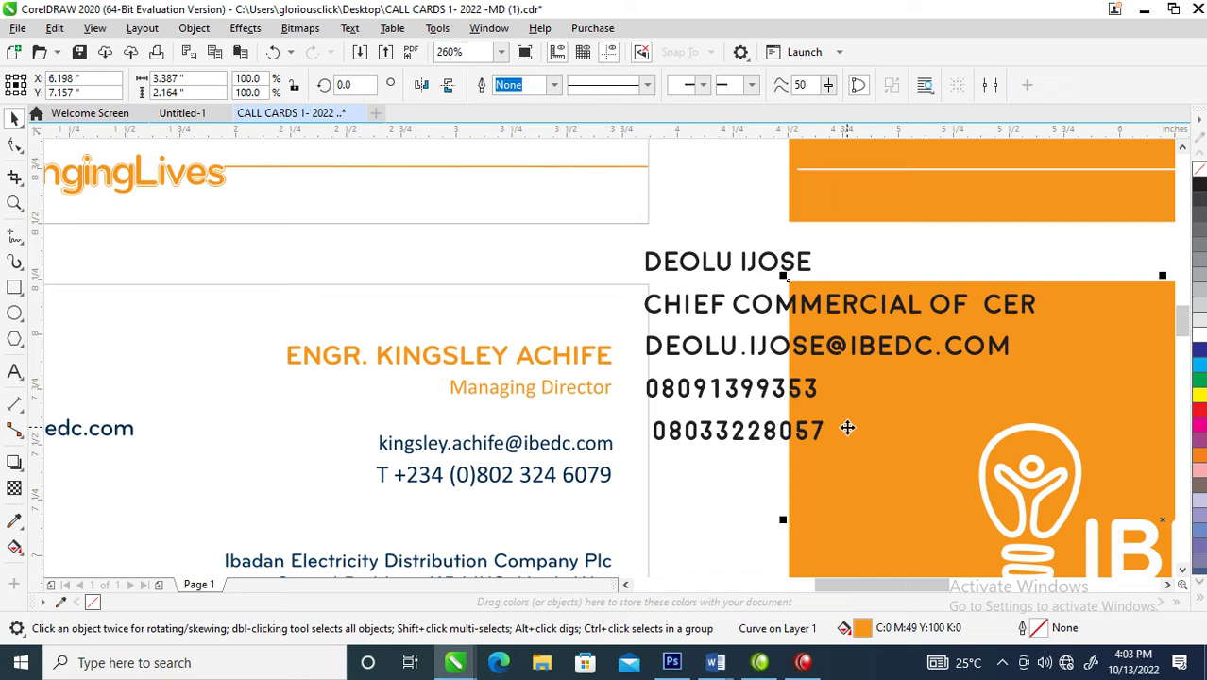
pyautogui.click(831, 357)
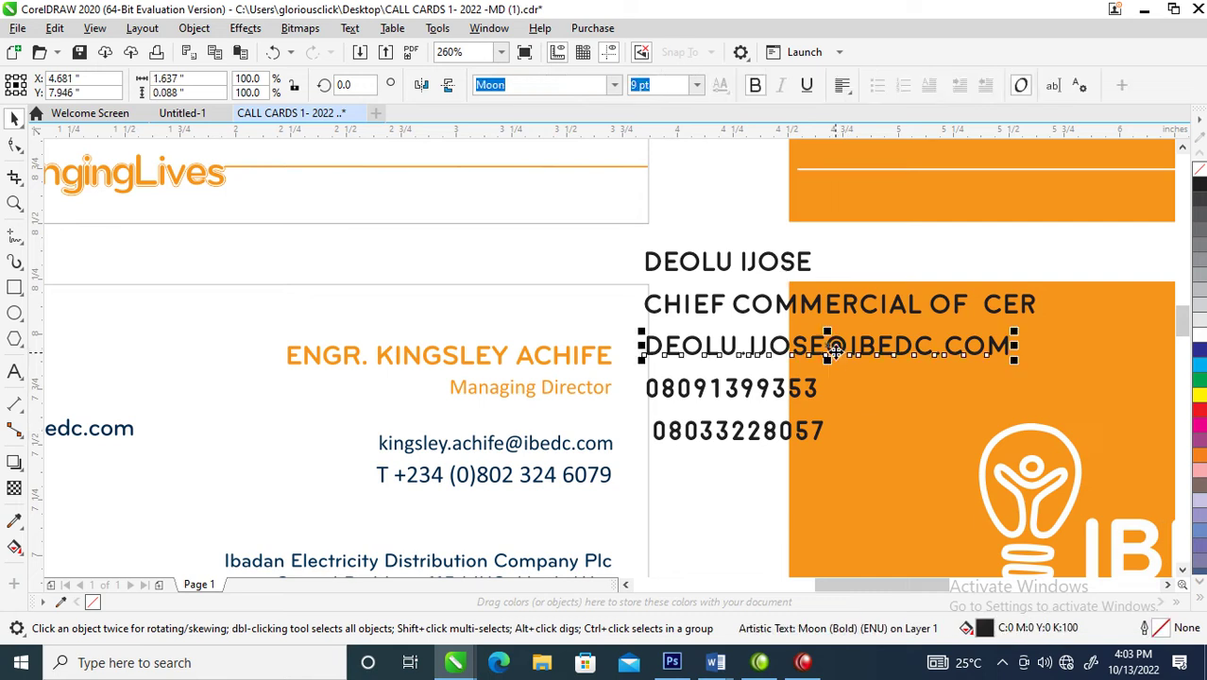
pyautogui.keyDown('shift'); pyautogui.click(809, 305); pyautogui.keyUp('shift')
pyautogui.keyDown('shift'); pyautogui.click(799, 388); pyautogui.keyUp('shift')
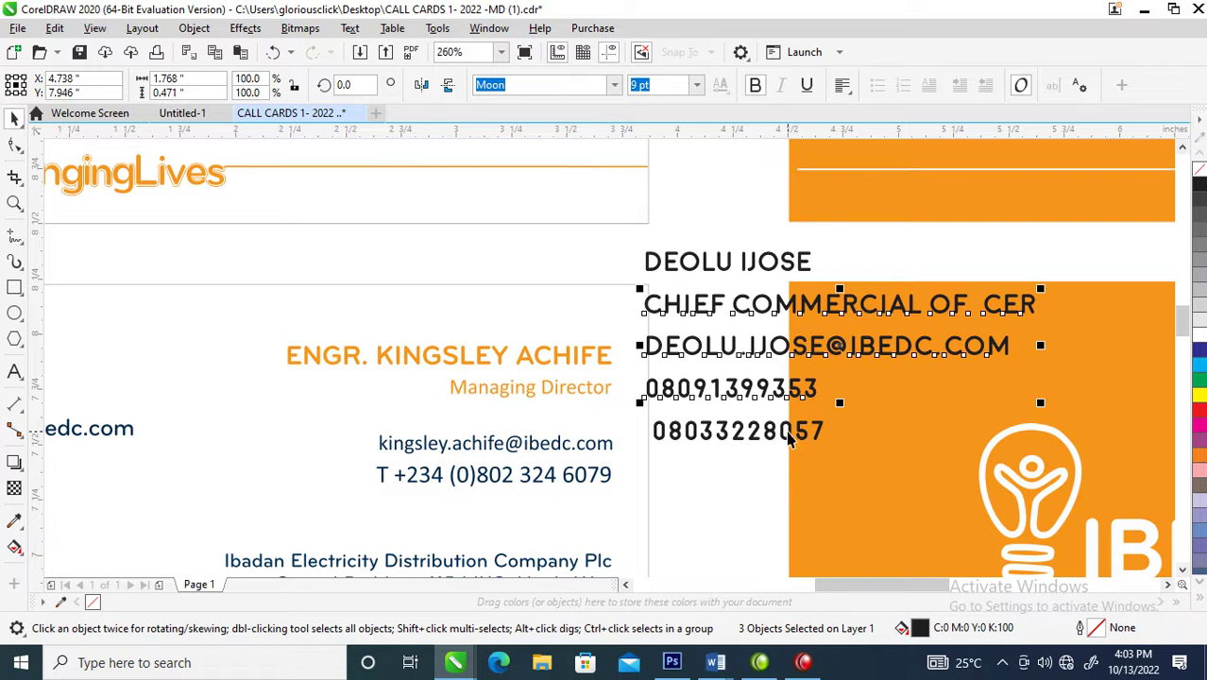
pyautogui.keyDown('shift'); pyautogui.click(789, 432); pyautogui.keyUp('shift')
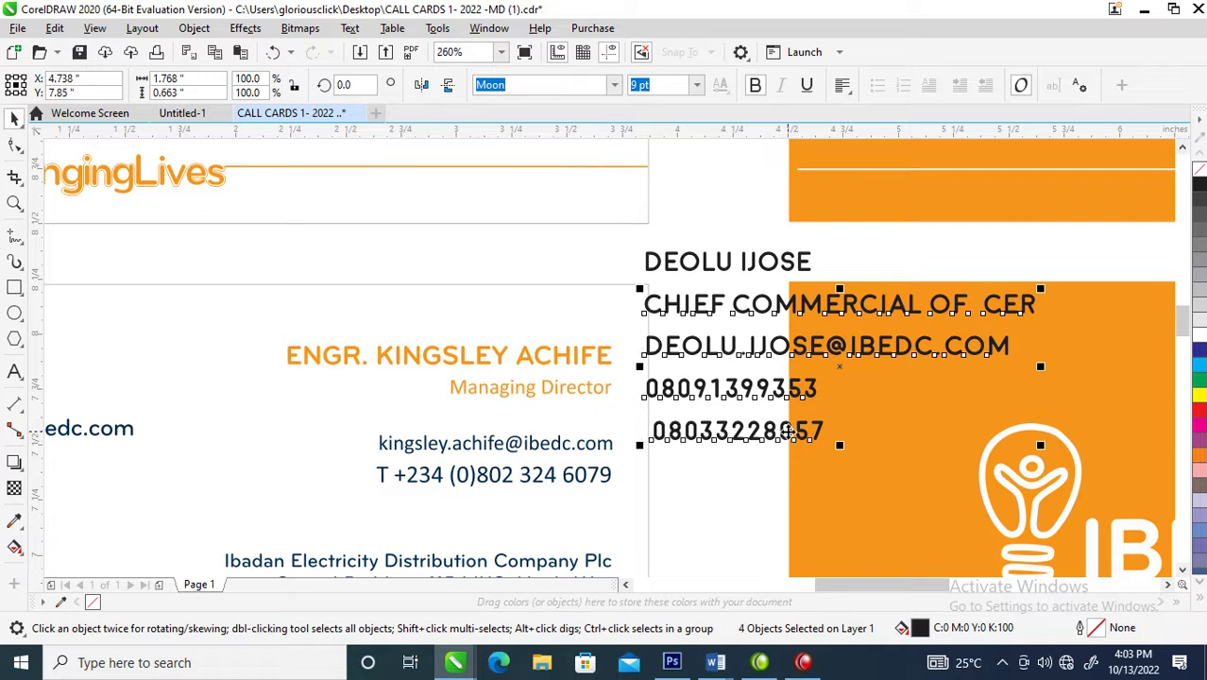
pyautogui.click(696, 85)
pyautogui.click(616, 85)
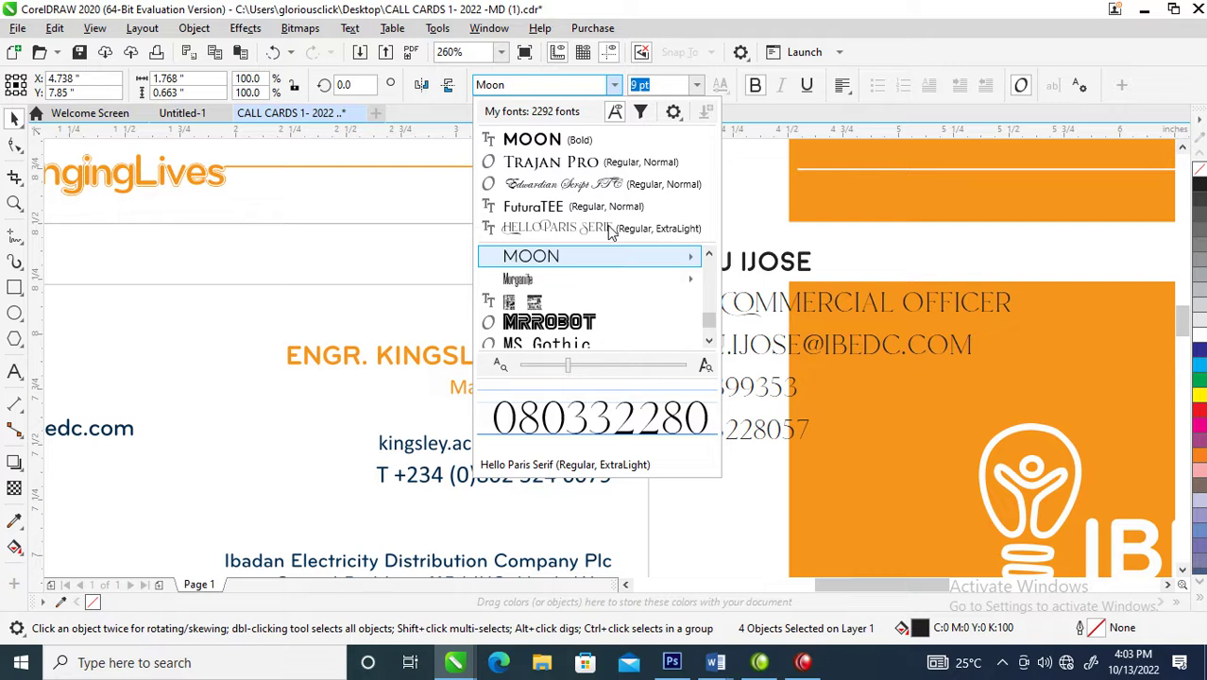
pyautogui.scroll(5, 614, 245)
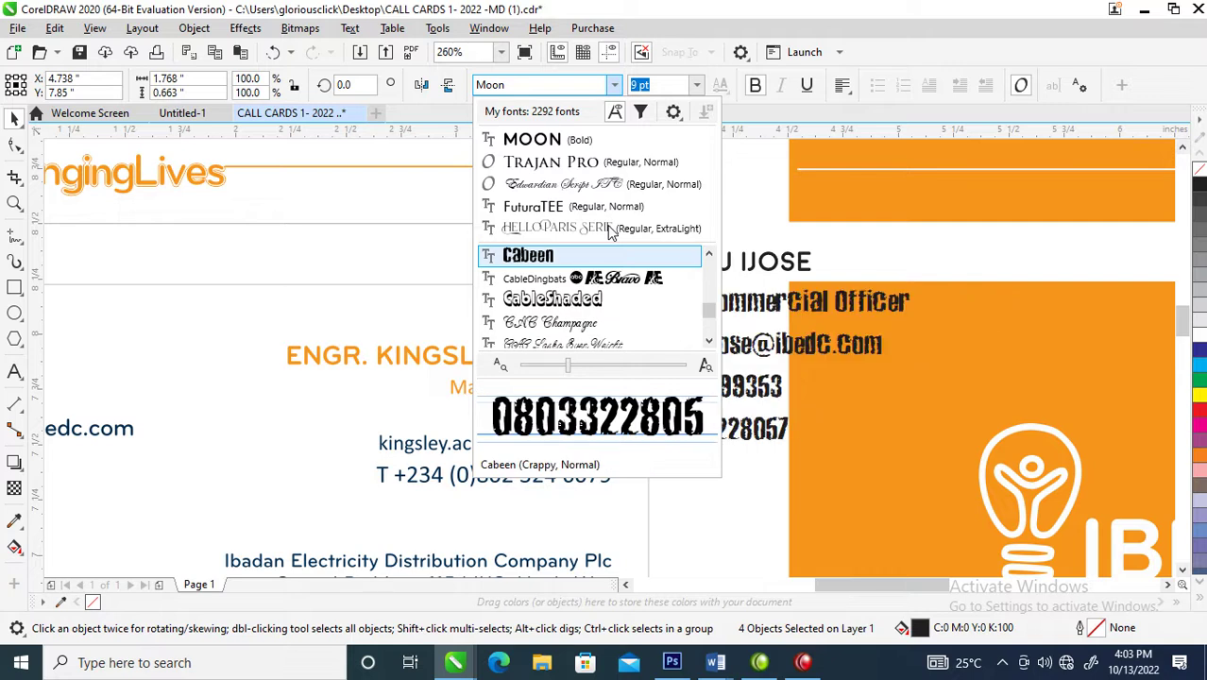
pyautogui.click(709, 342)
pyautogui.click(709, 342)
pyautogui.click(709, 342)
pyautogui.click(709, 341)
pyautogui.click(709, 342)
pyautogui.click(709, 342)
pyautogui.click(709, 341)
pyautogui.click(709, 342)
pyautogui.click(710, 341)
pyautogui.click(709, 341)
pyautogui.click(709, 342)
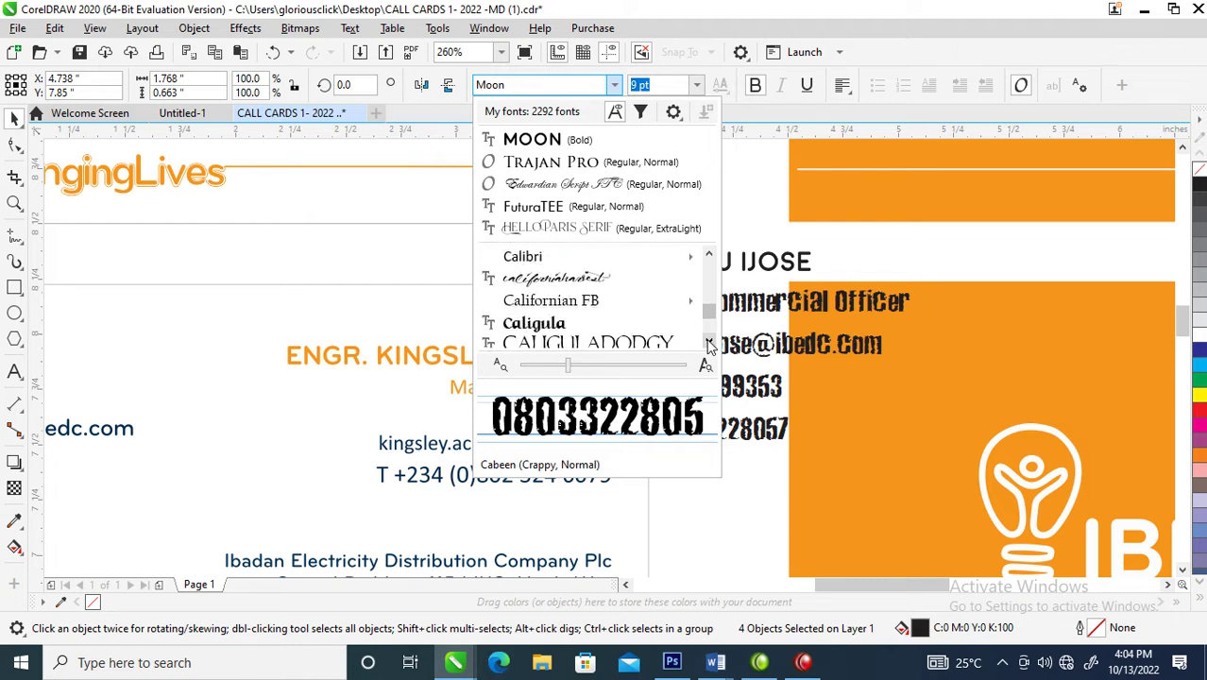
pyautogui.click(556, 262)
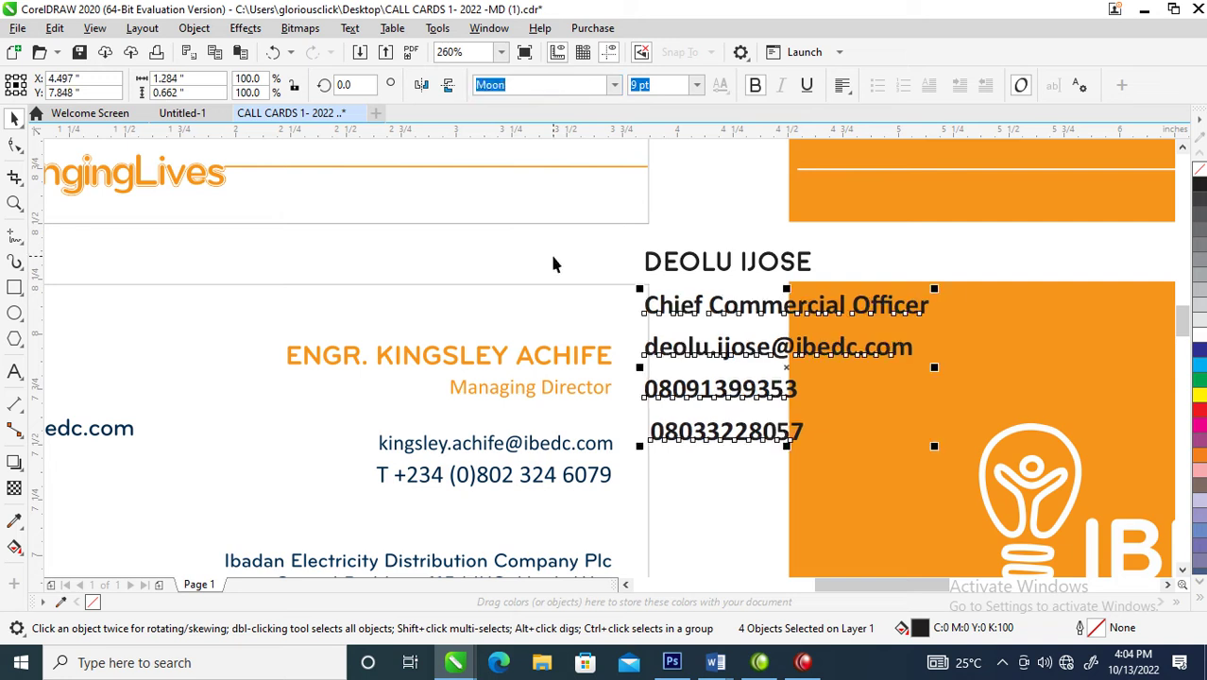
pyautogui.click(756, 85)
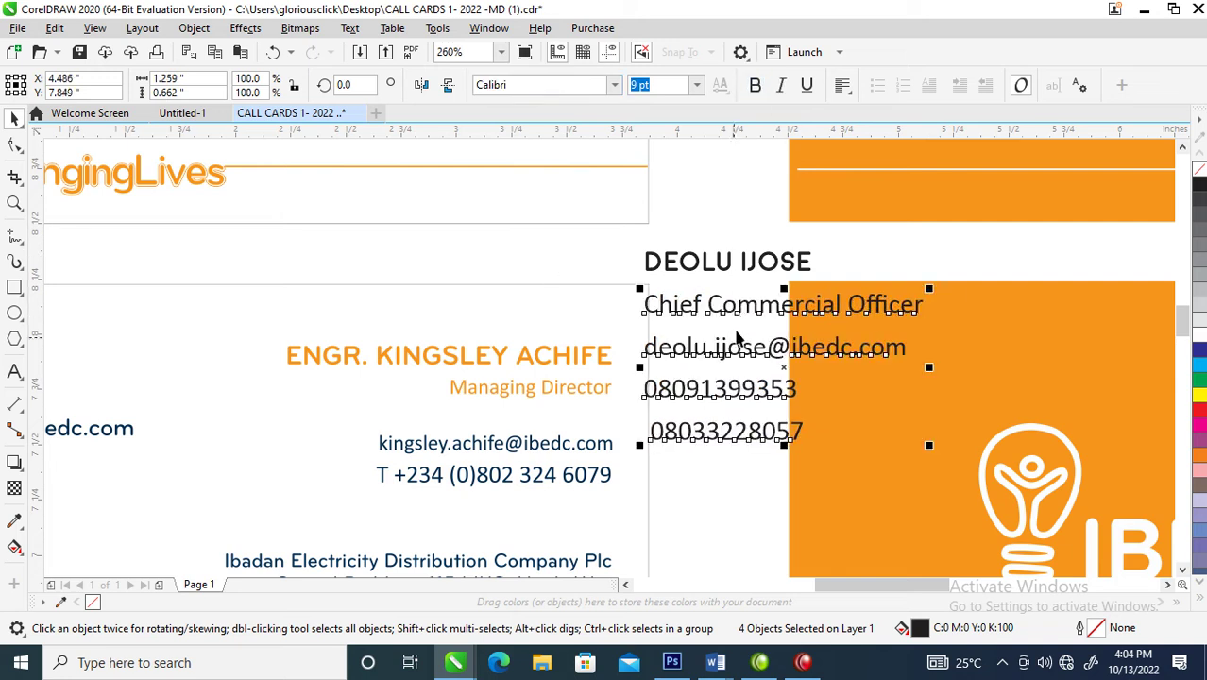
# - Sample the orange from the existing card design and fill the new officer's name with it, leaving no outline
pyautogui.click(602, 347)
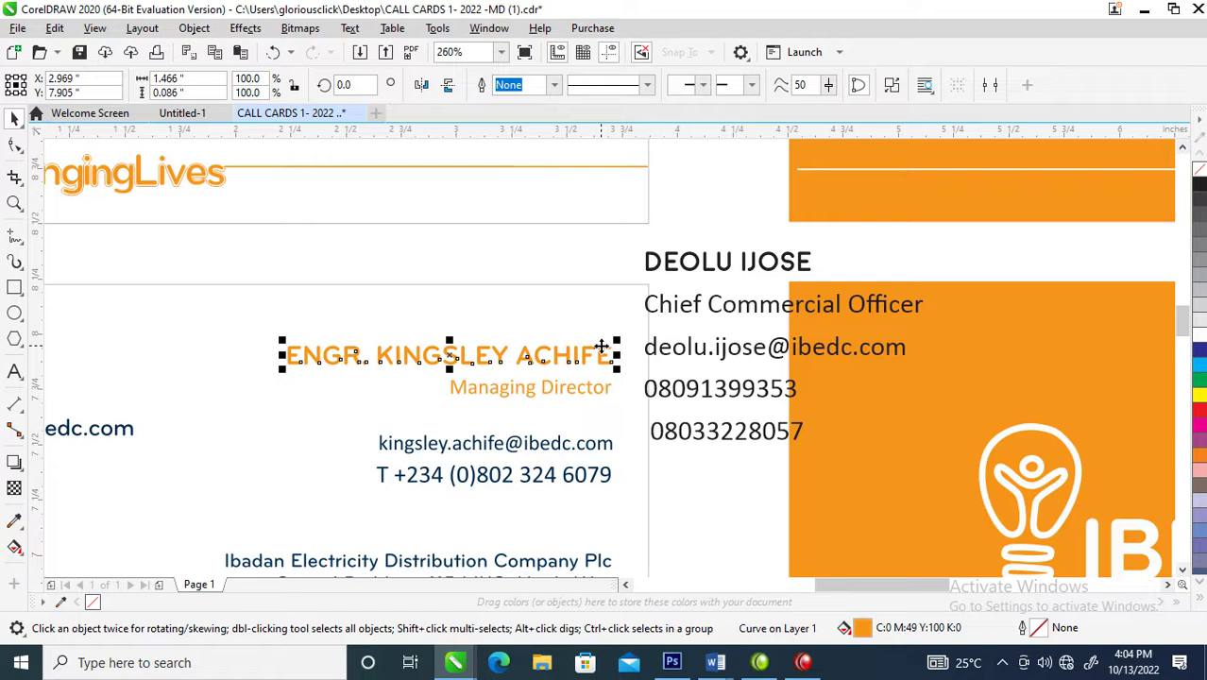
pyautogui.click(16, 522)
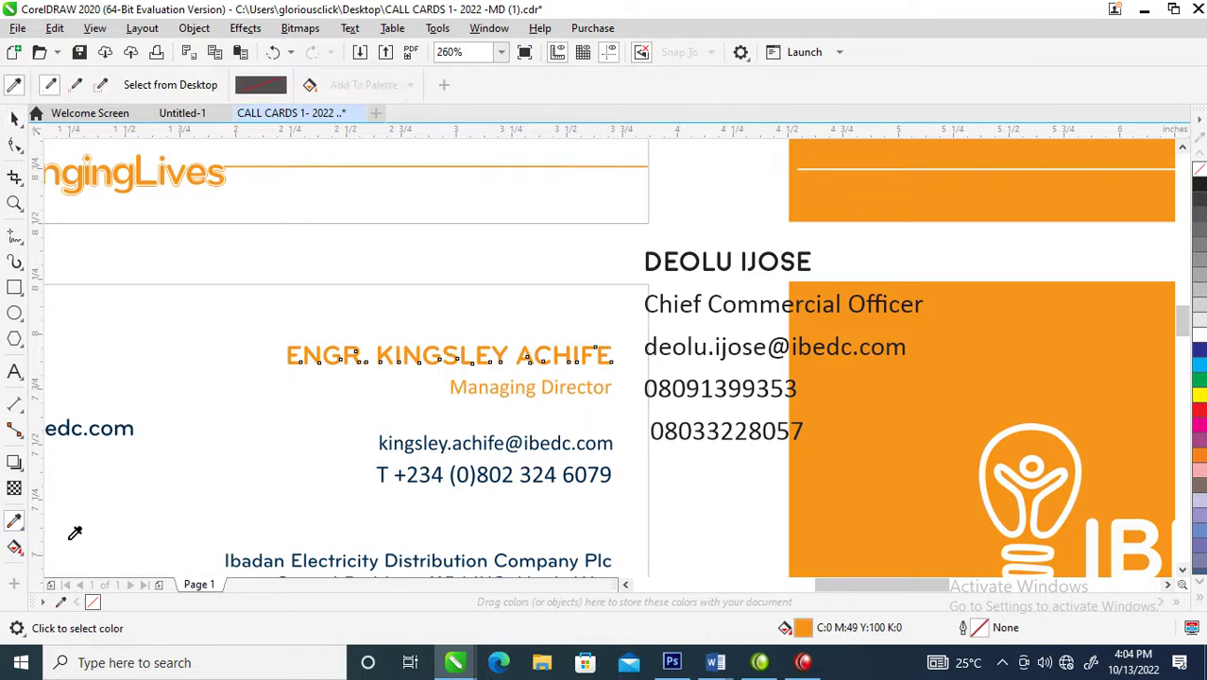
pyautogui.click(809, 284)
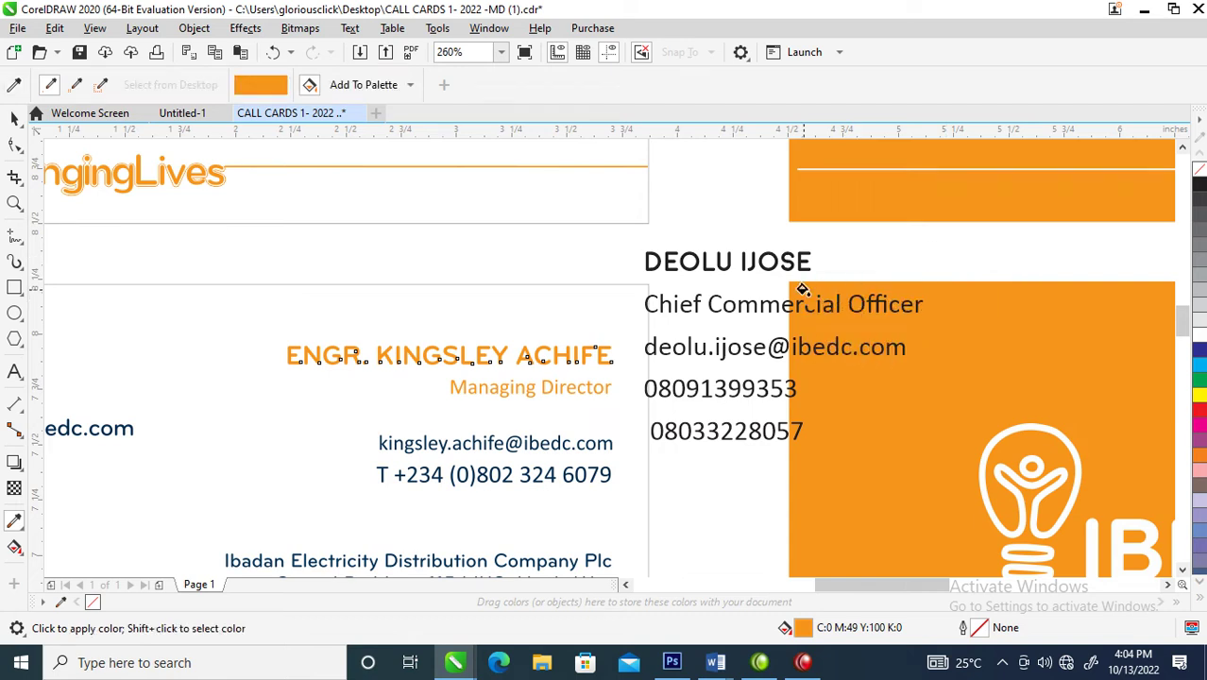
pyautogui.click(784, 264)
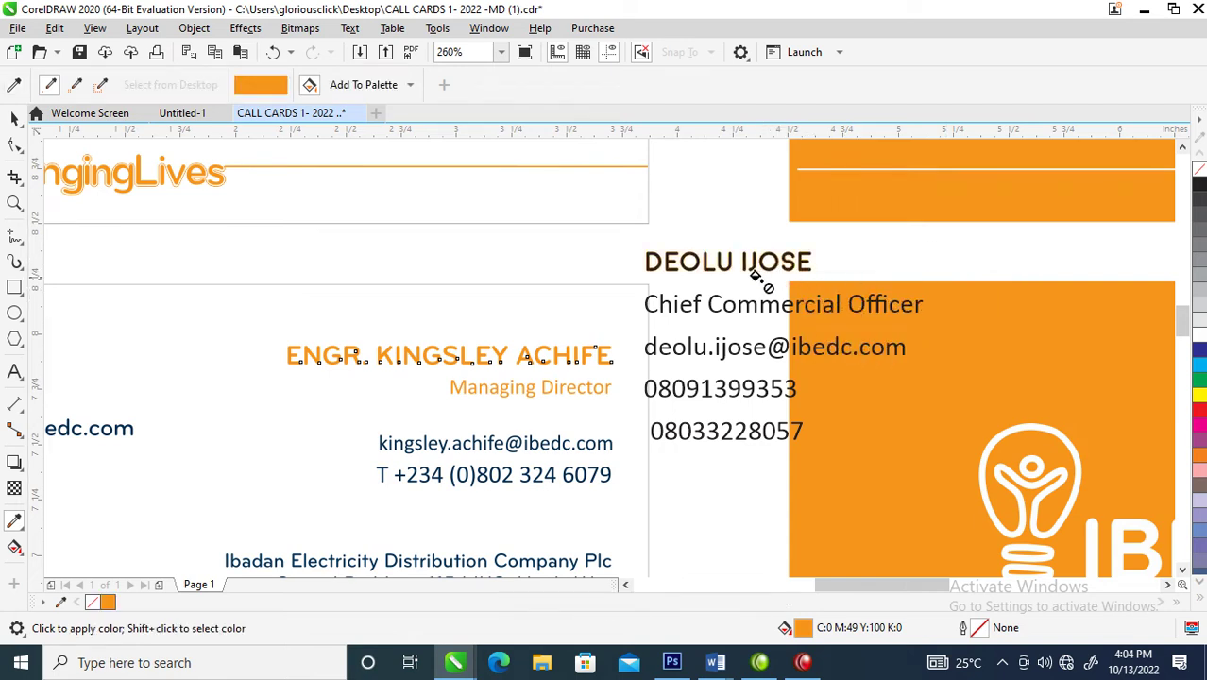
pyautogui.moveTo(633, 244); pyautogui.dragTo(771, 315)
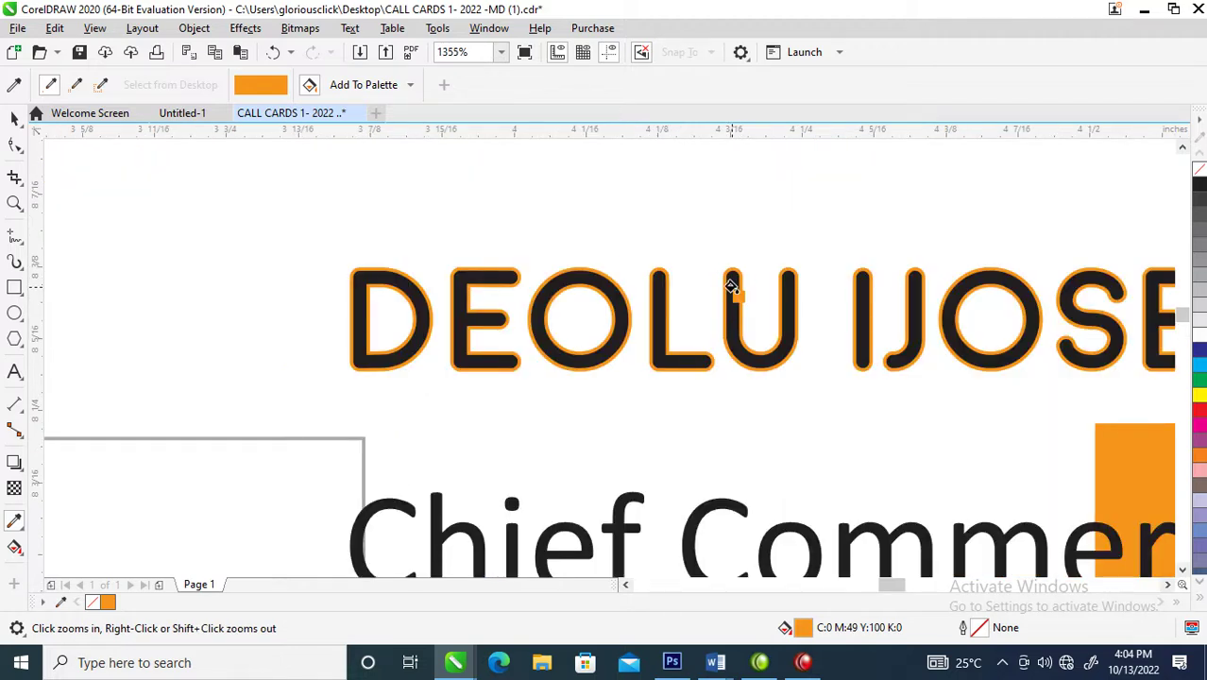
pyautogui.click(731, 286)
pyautogui.press('space')
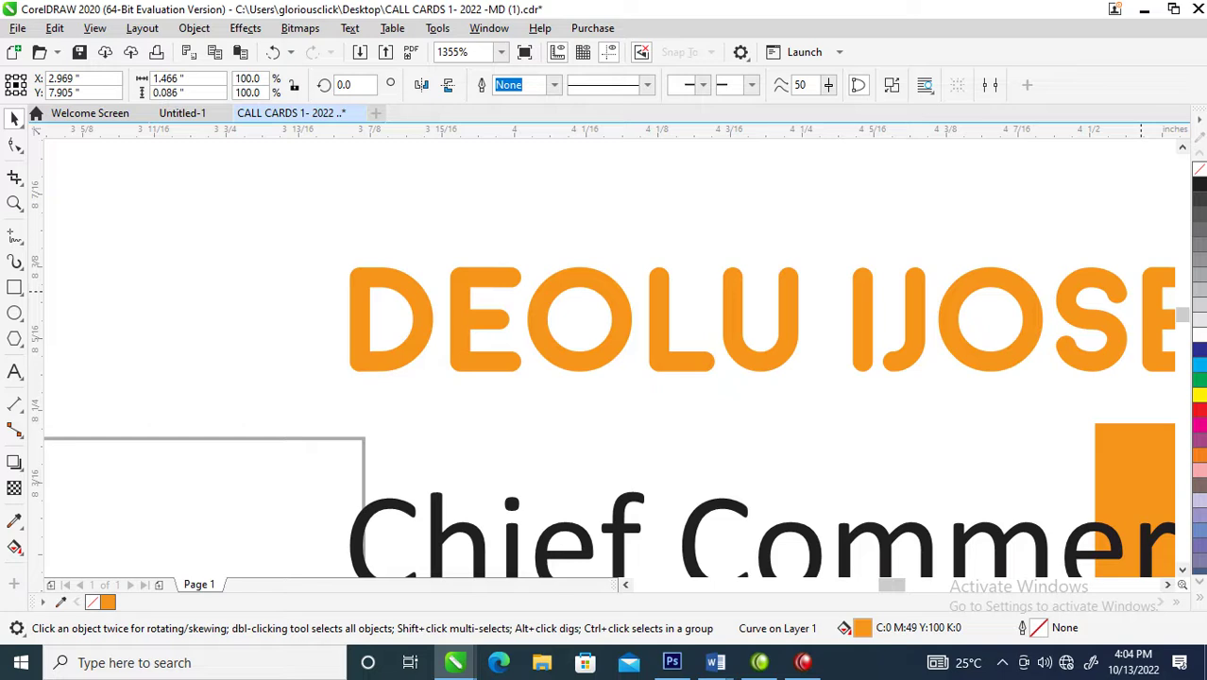
pyautogui.click(1110, 283)
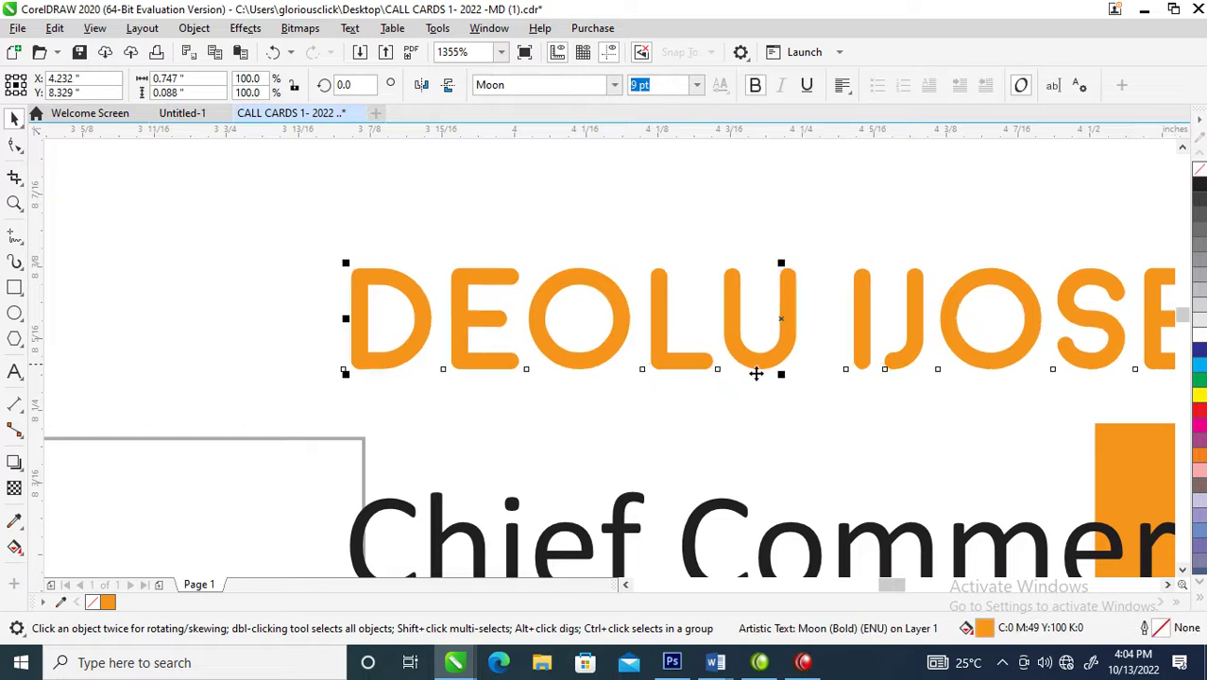
# - Move the new officer's name beside the old name on the second-row card and align the two on one row
pyautogui.scroll(-2, 665, 396)
pyautogui.scroll(-2, 668, 406)
pyautogui.press('z')
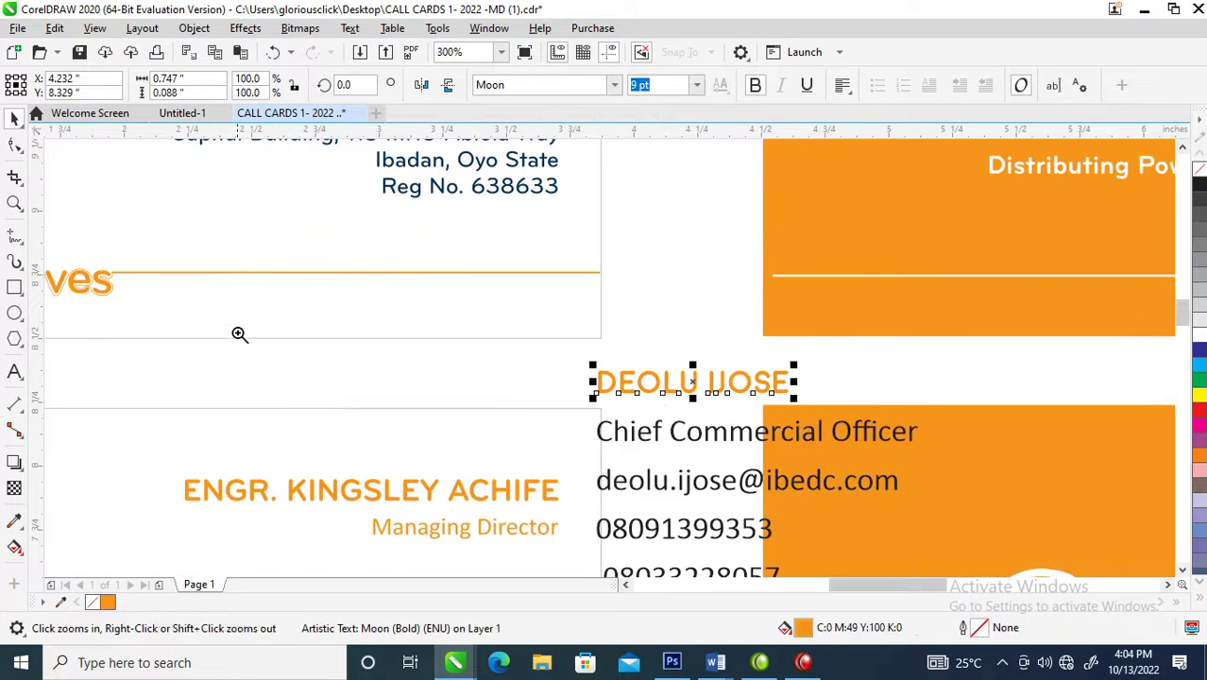
pyautogui.scroll(1, 897, 566)
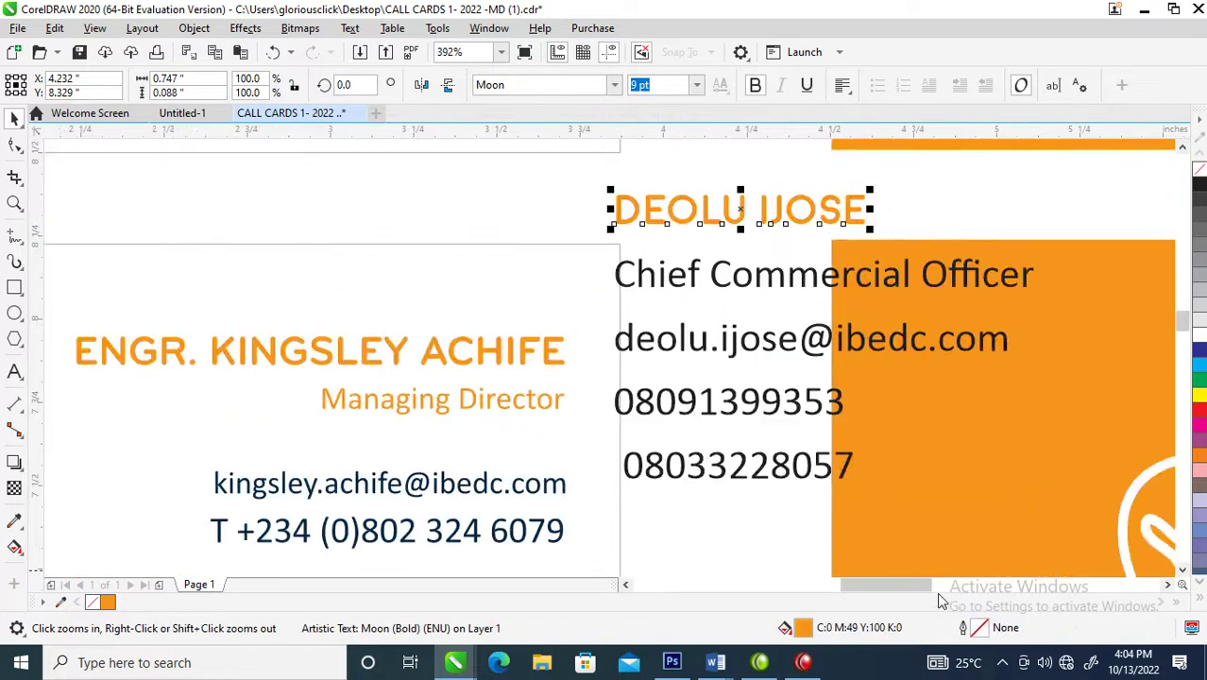
pyautogui.press('space')
pyautogui.click(548, 349)
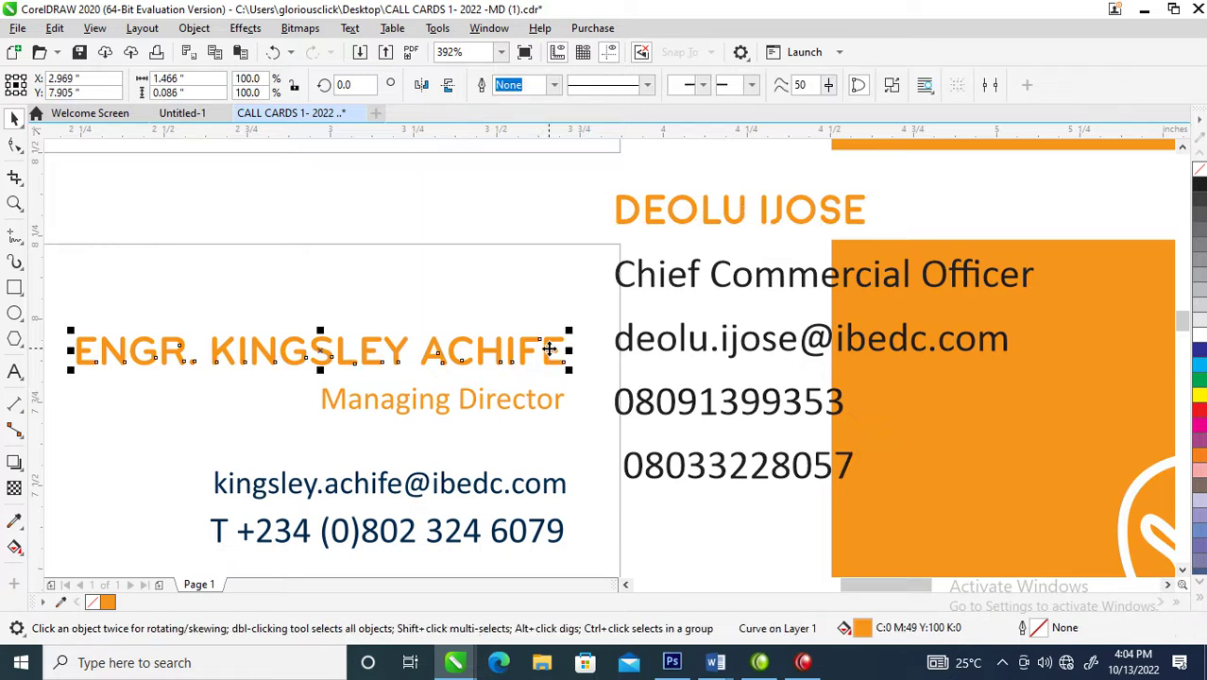
pyautogui.moveTo(686, 224); pyautogui.dragTo(669, 379)
pyautogui.press('Escape')
pyautogui.moveTo(665, 321); pyautogui.dragTo(650, 342)
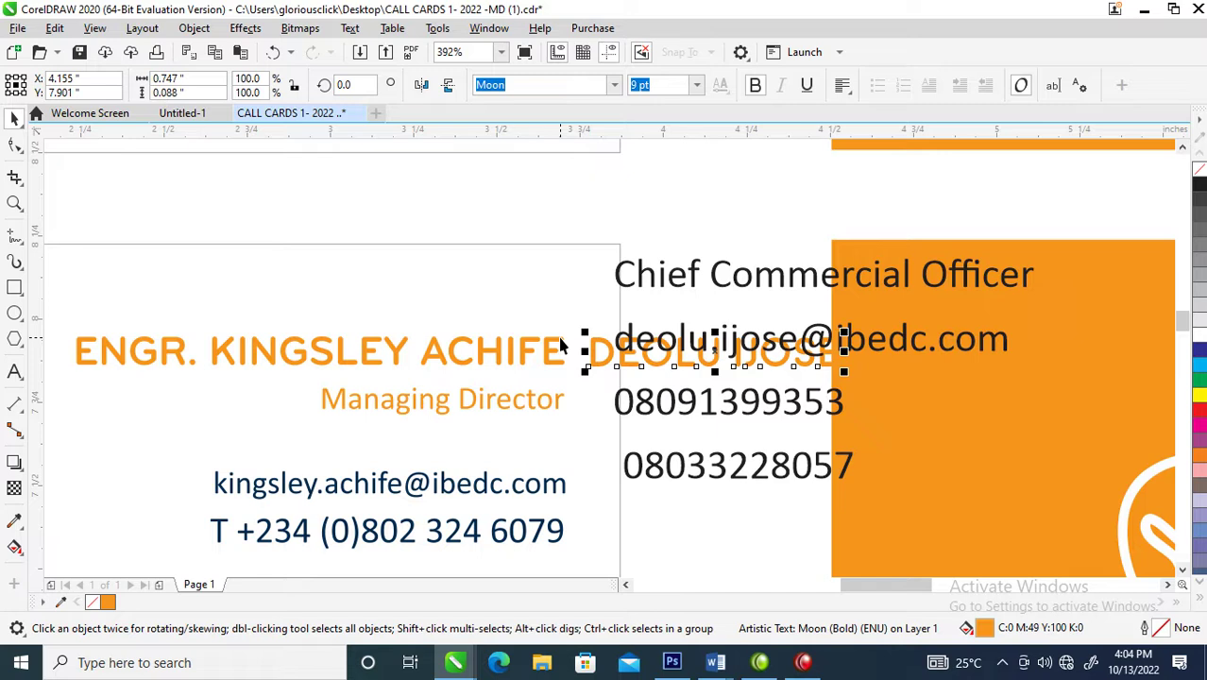
pyautogui.keyDown('shift'); pyautogui.click(560, 346); pyautogui.keyUp('shift')
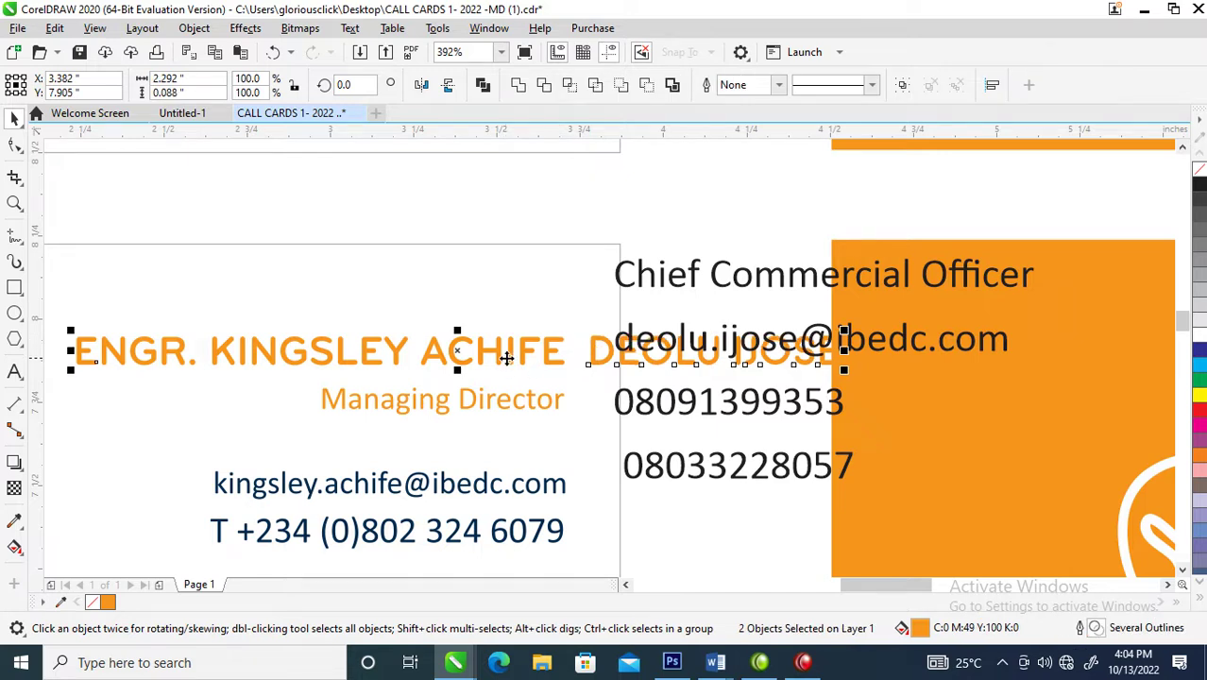
# - Move the old name straight up above the second-row card and right-align the new name with it
pyautogui.click(649, 226)
pyautogui.moveTo(548, 352); pyautogui.dragTo(560, 181)
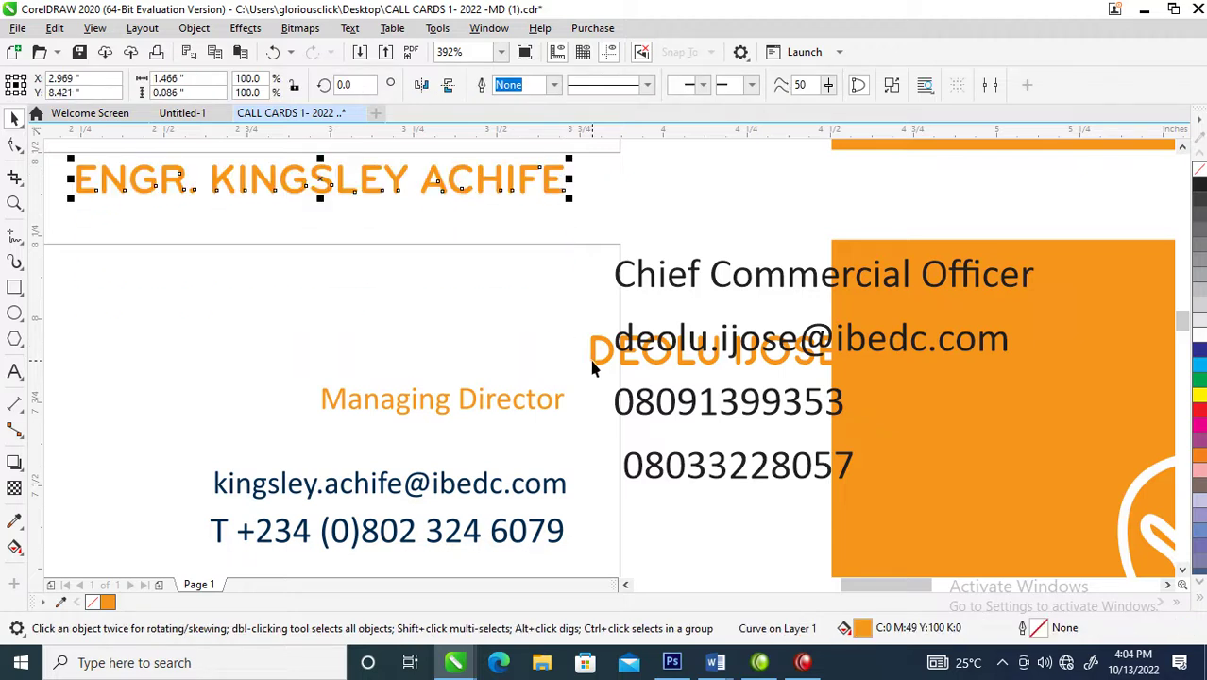
pyautogui.click(590, 366)
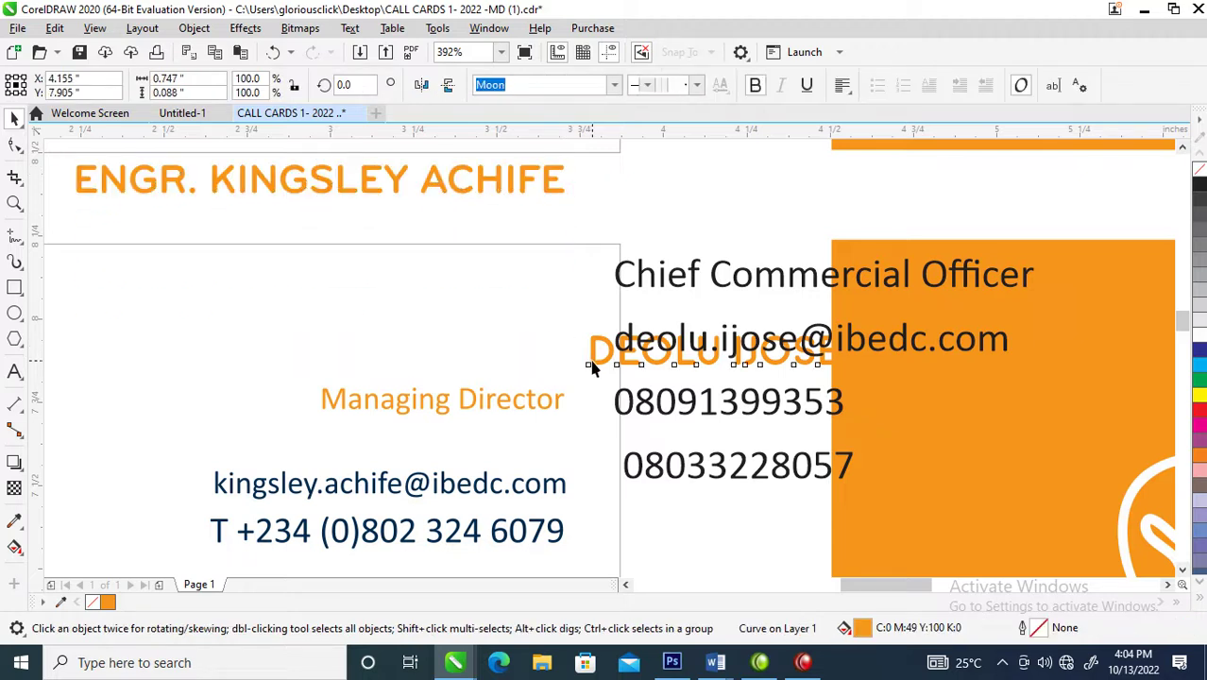
pyautogui.keyDown('shift'); pyautogui.click(549, 188); pyautogui.keyUp('shift')
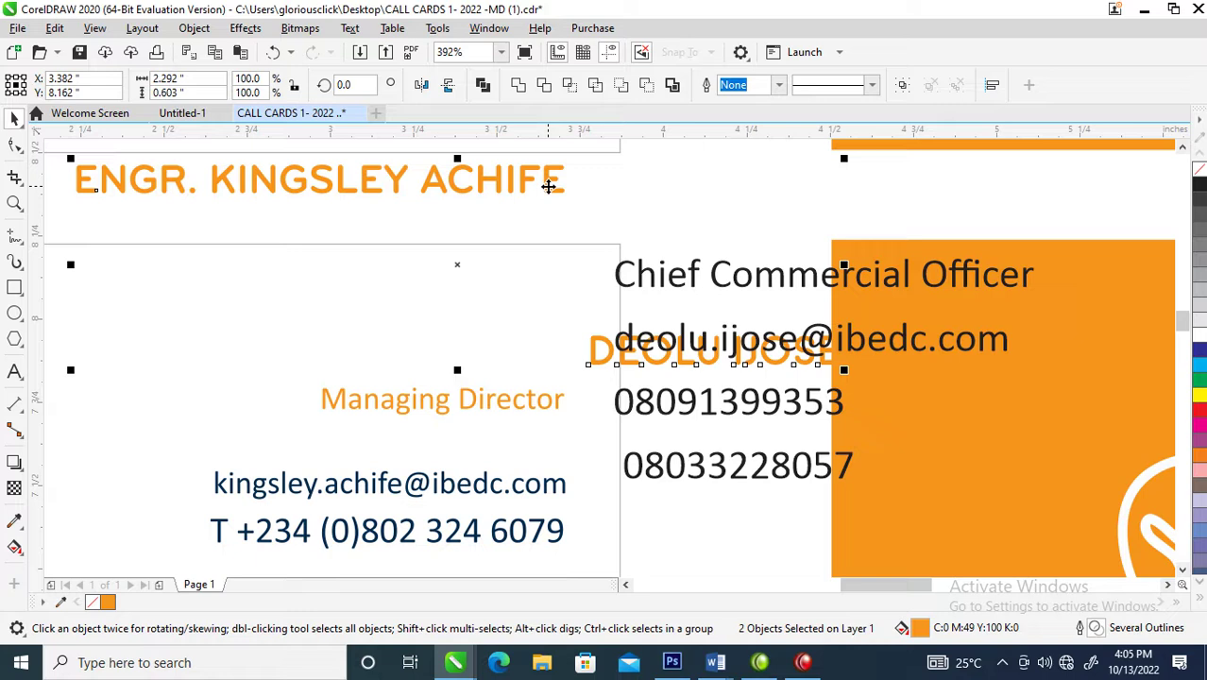
pyautogui.press('r')
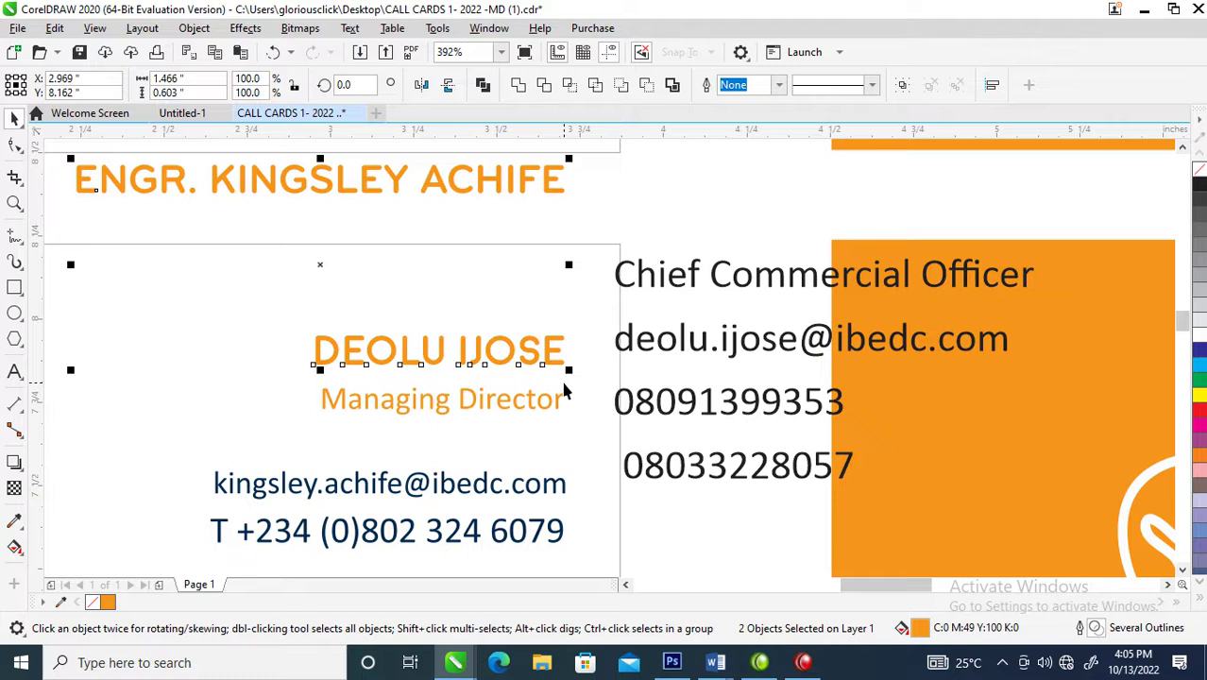
# - Delete the old officer's name from above the second-row card
pyautogui.click(678, 219)
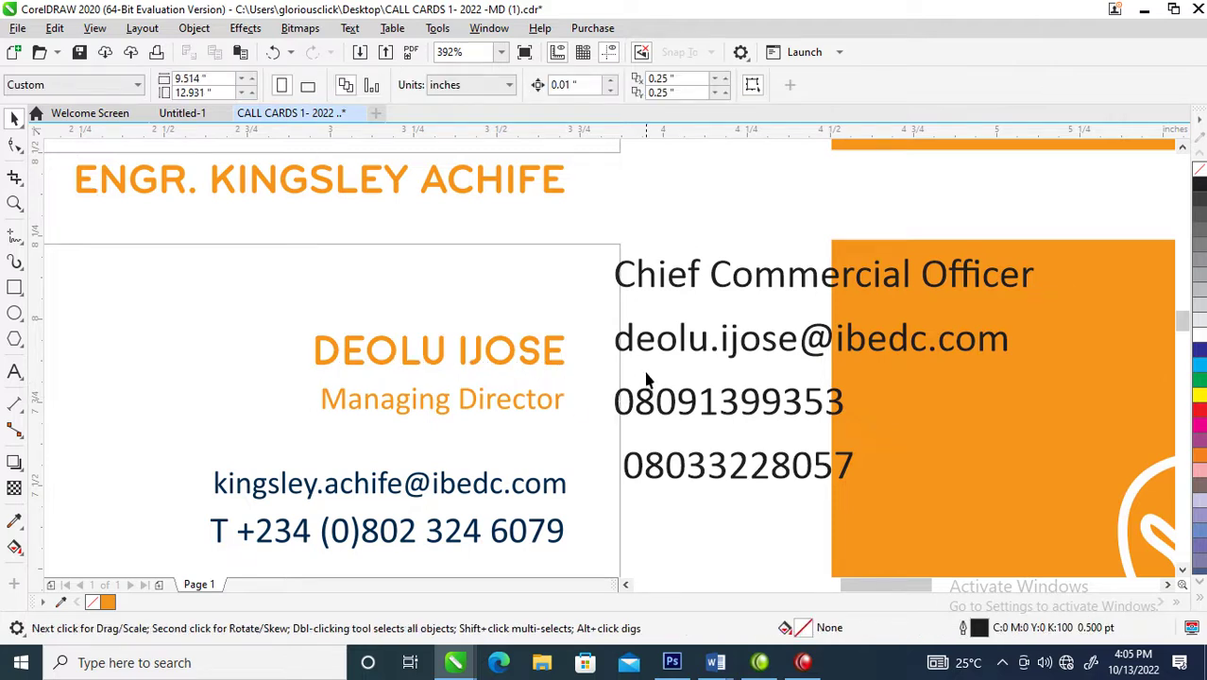
pyautogui.click(554, 191)
pyautogui.press('Delete')
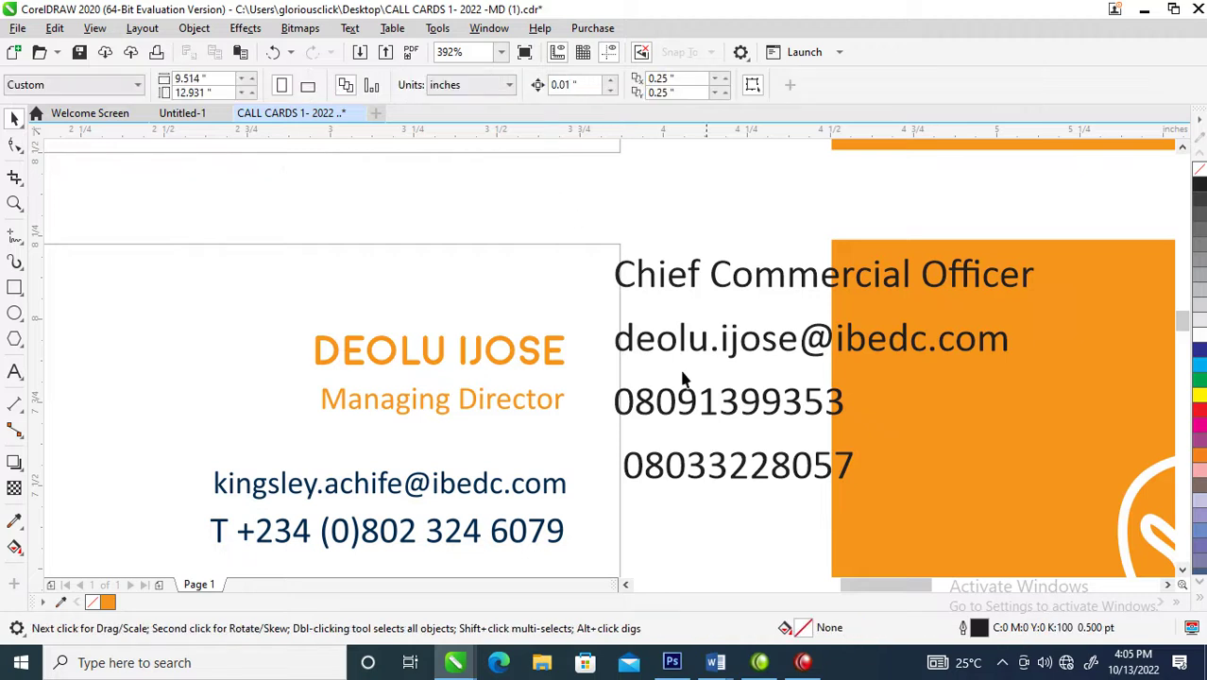
# - Move "Chief Commercial Officer" onto the card below the old job title and copy all the old title's properties to it
pyautogui.click(719, 289)
pyautogui.moveTo(720, 283); pyautogui.dragTo(265, 455)
pyautogui.moveTo(530, 404); pyautogui.dragTo(536, 470)
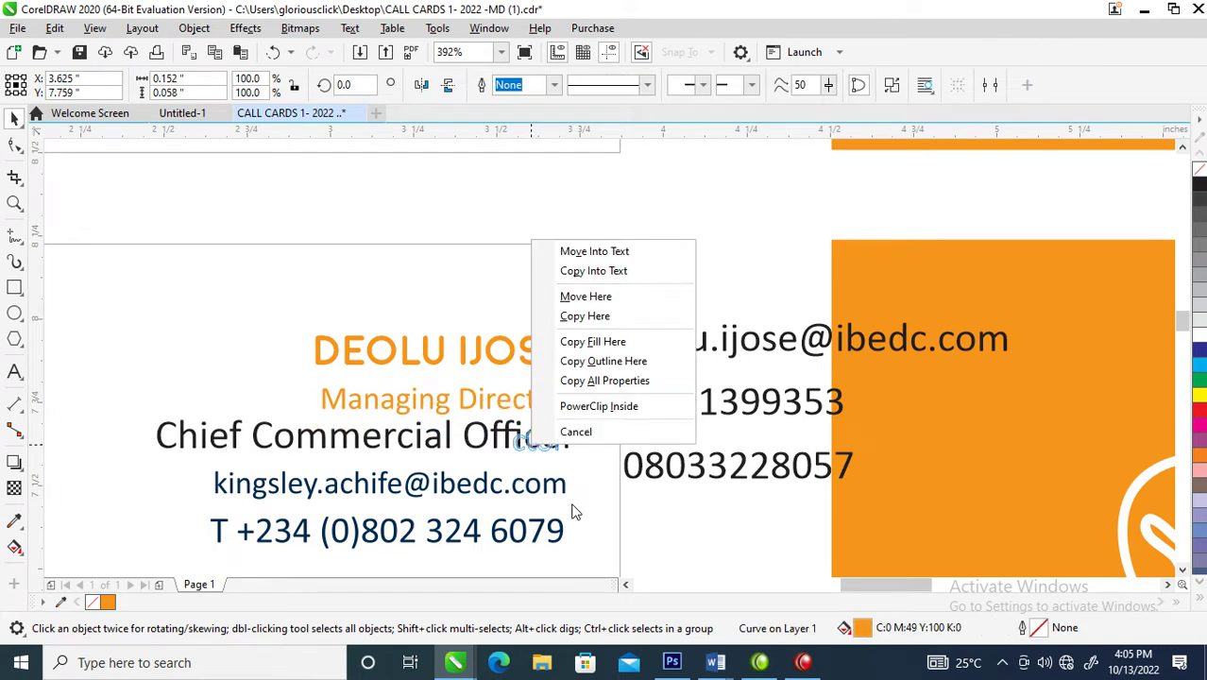
pyautogui.click(576, 381)
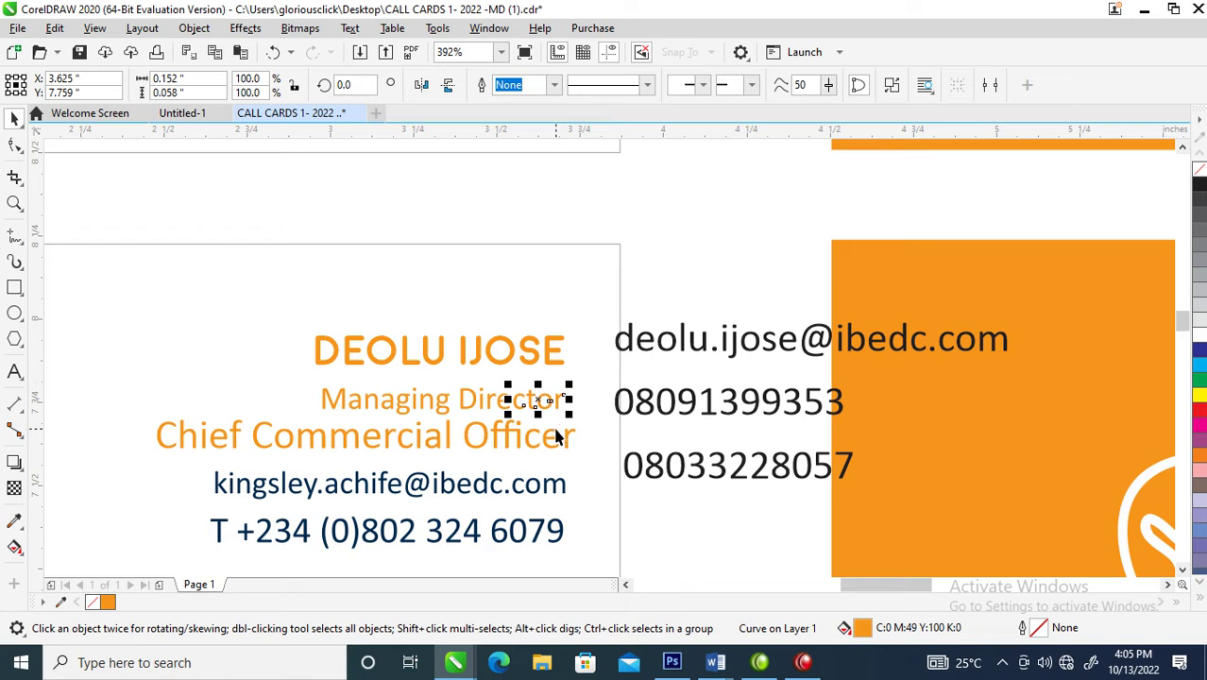
# - Set the font size of the "Chief Commercial Officer" line to 7 pt
pyautogui.click(561, 436)
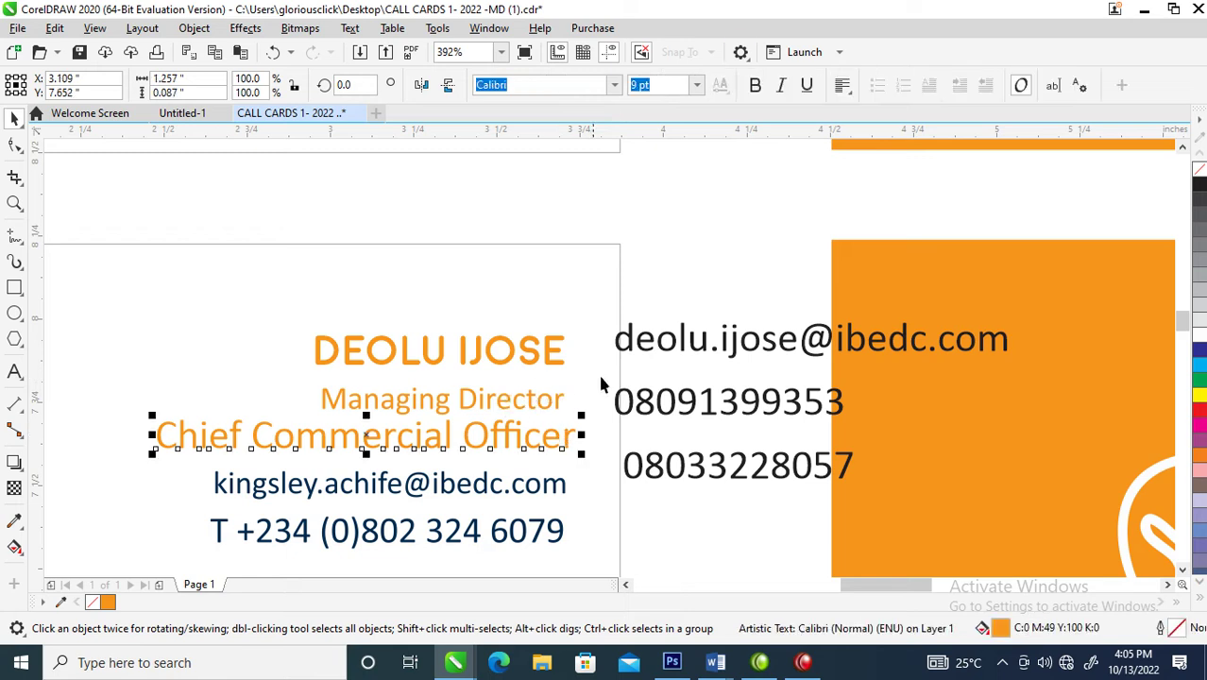
pyautogui.click(696, 86)
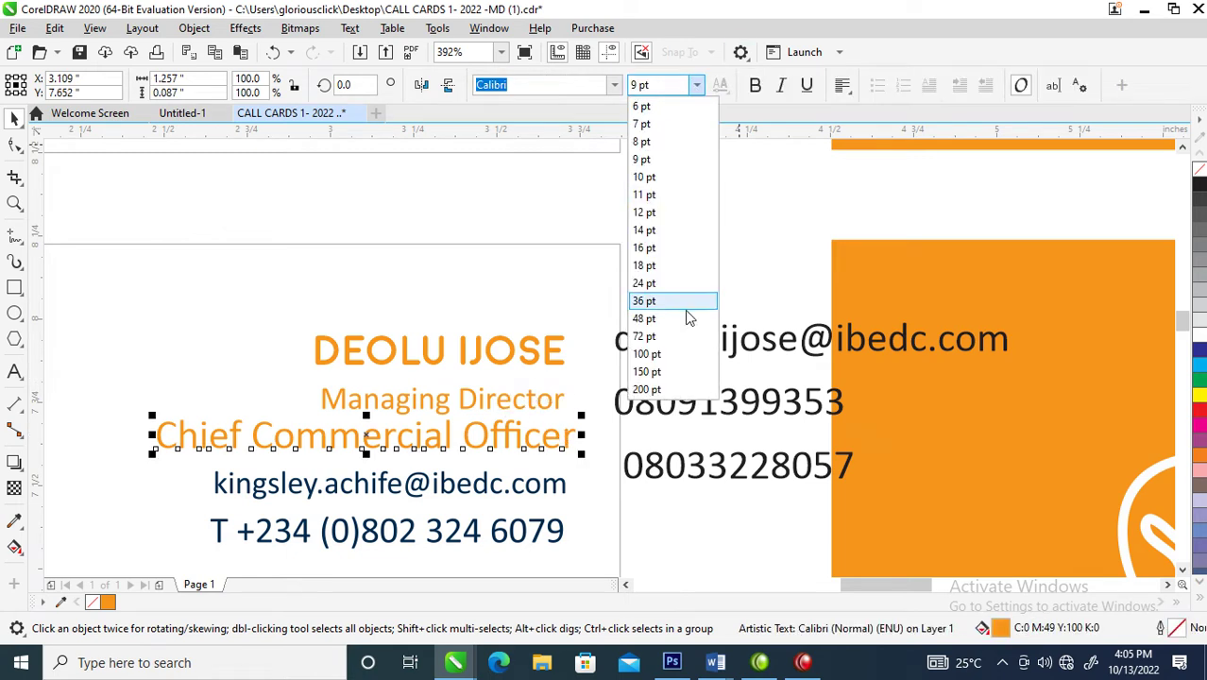
pyautogui.click(657, 124)
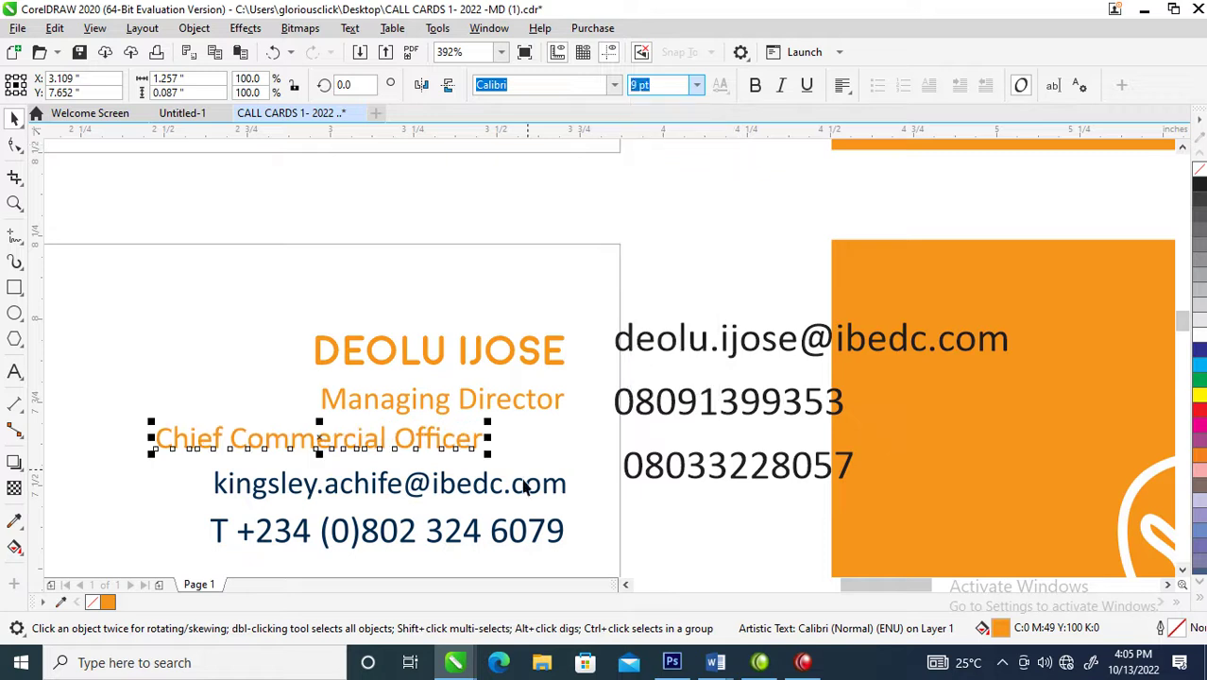
# - Delete the old job title "Managing Director" from below the name on the second-row card
pyautogui.click(530, 409)
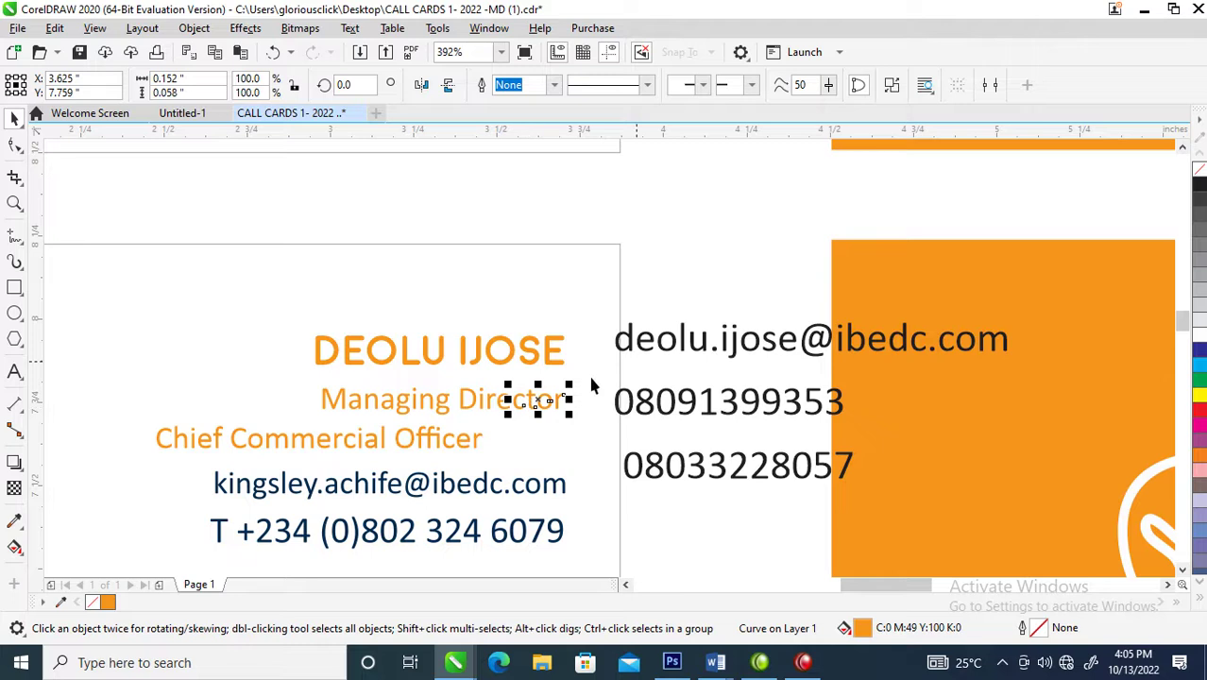
pyautogui.moveTo(631, 373); pyautogui.dragTo(274, 434)
pyautogui.press('Delete')
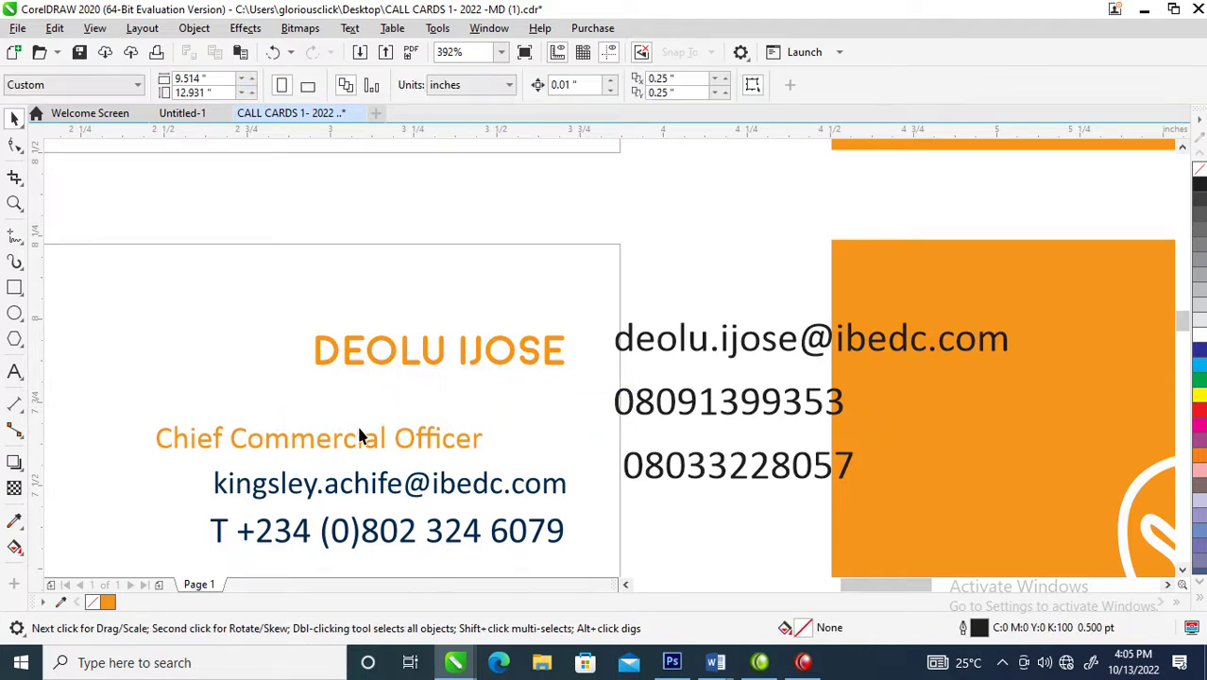
# - Move "Chief Commercial Officer" up directly below the officer's name, lining up its right end with the name
pyautogui.click(434, 441)
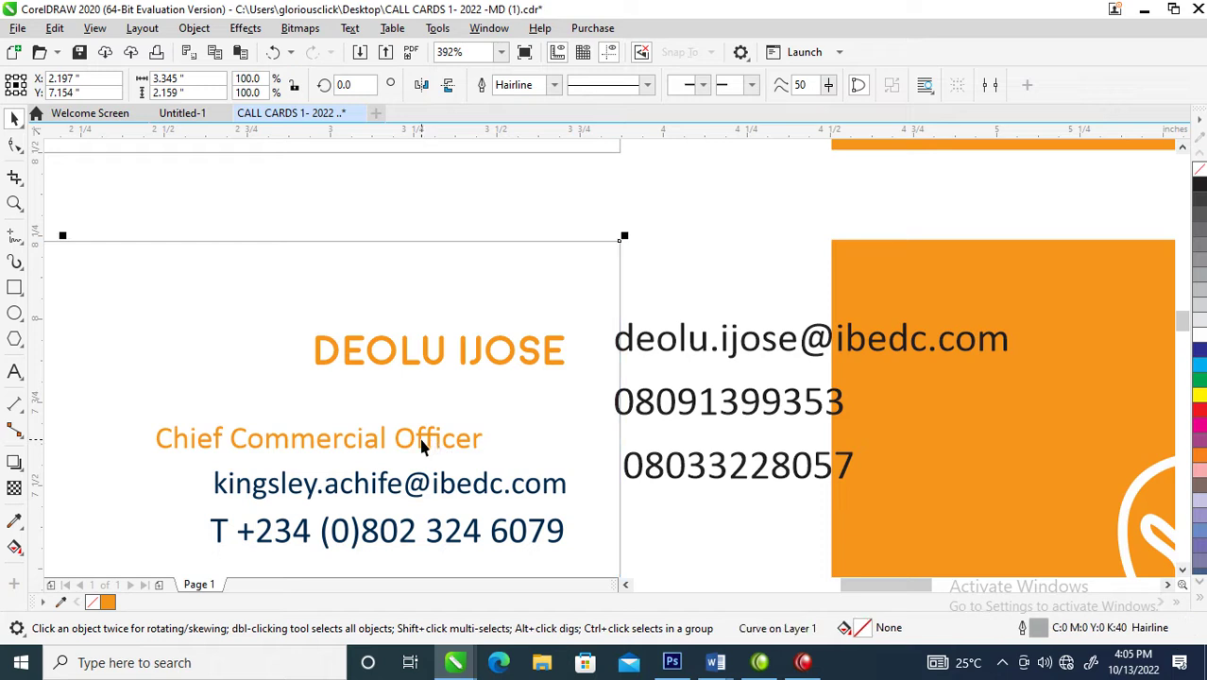
pyautogui.hotkey('ctrl', 'z')
pyautogui.moveTo(422, 446); pyautogui.dragTo(507, 394)
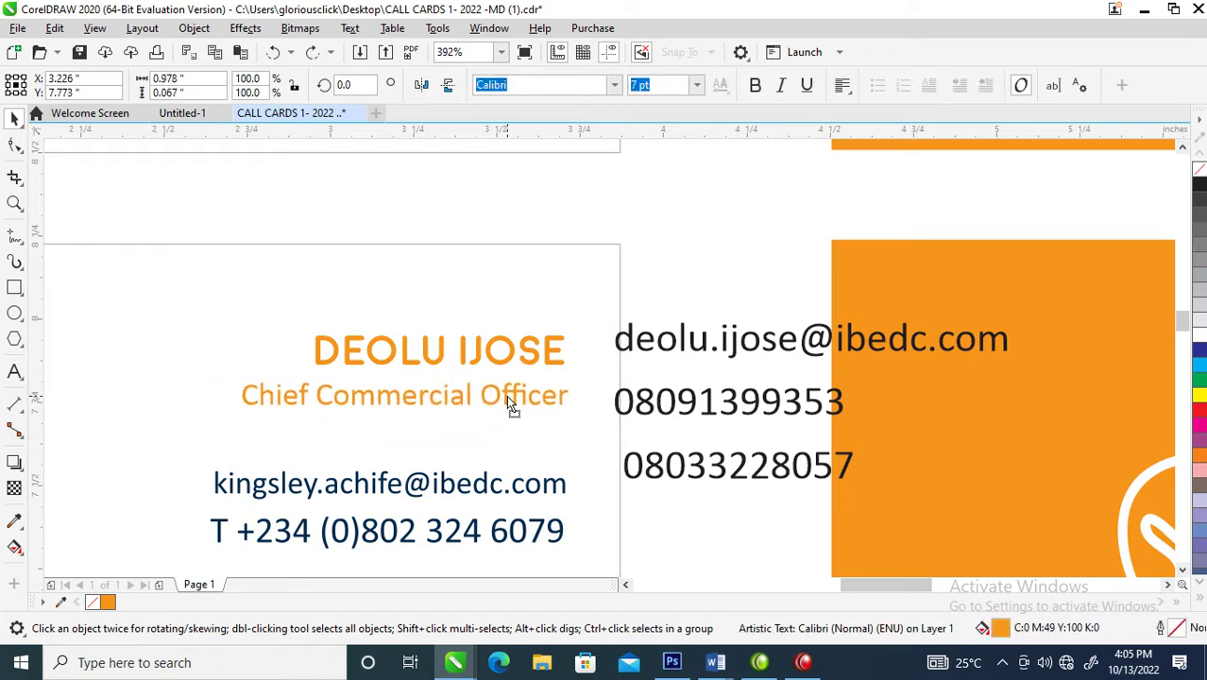
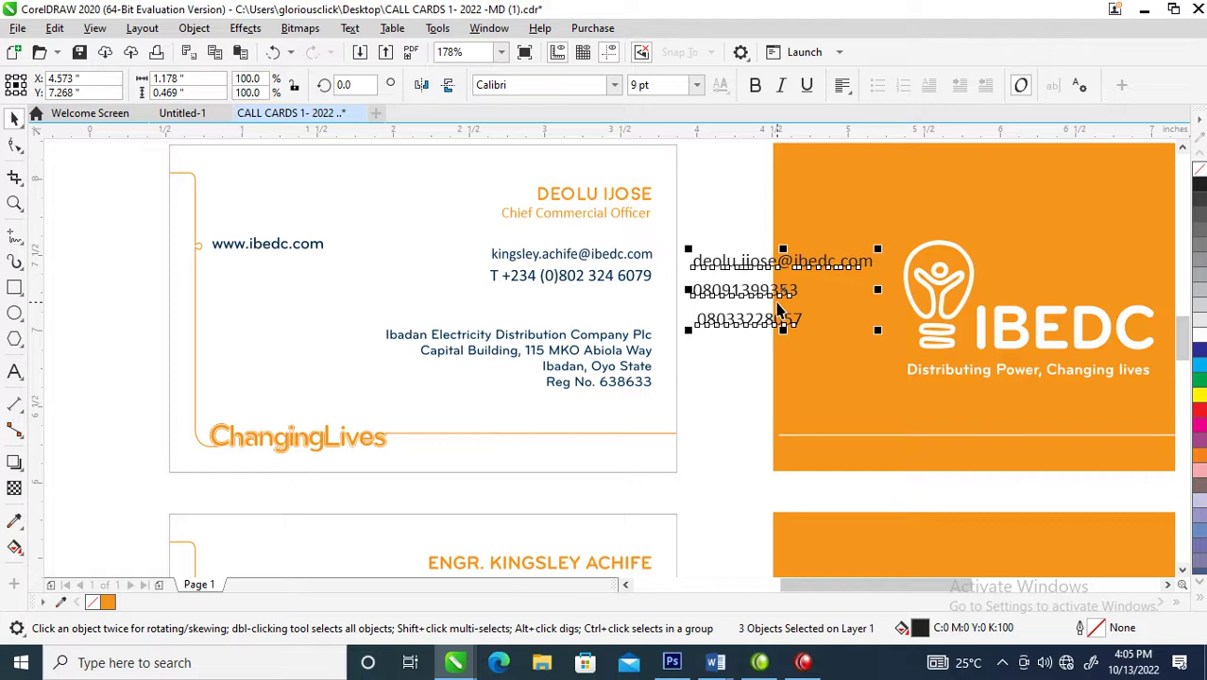
# - Combine the two new phone numbers beside the card into one text object, with each number on its own line
pyautogui.click(738, 379)
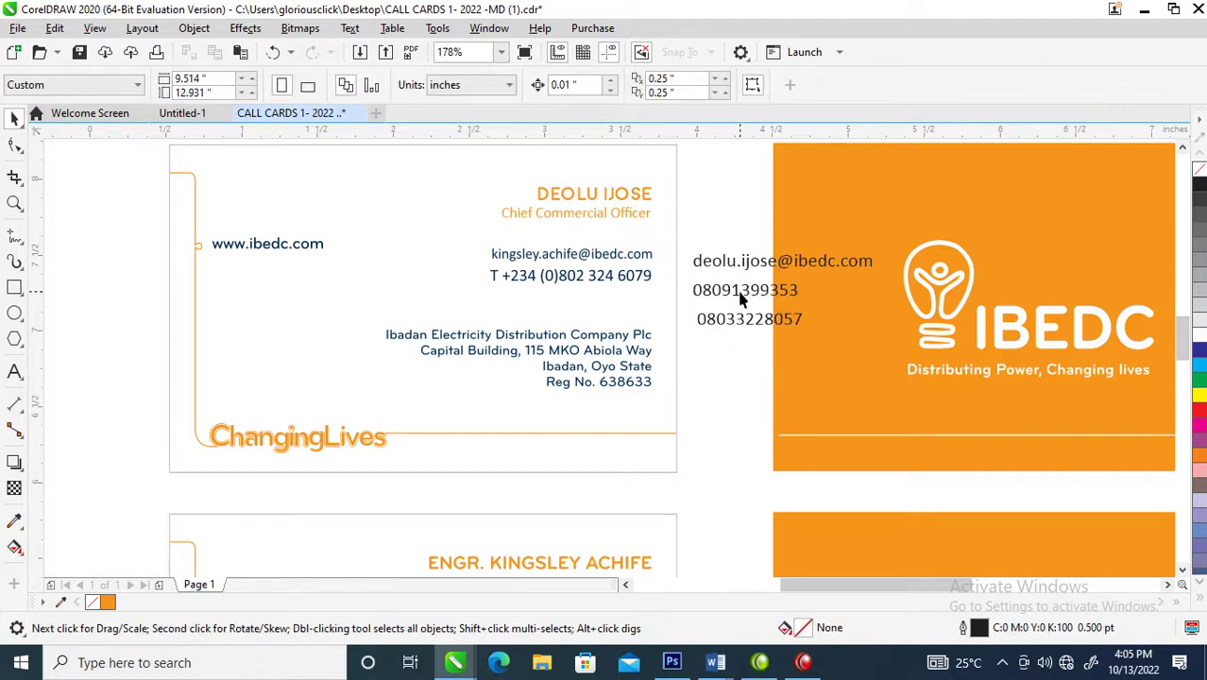
pyautogui.click(736, 295)
pyautogui.keyDown('shift'); pyautogui.click(745, 321); pyautogui.keyUp('shift')
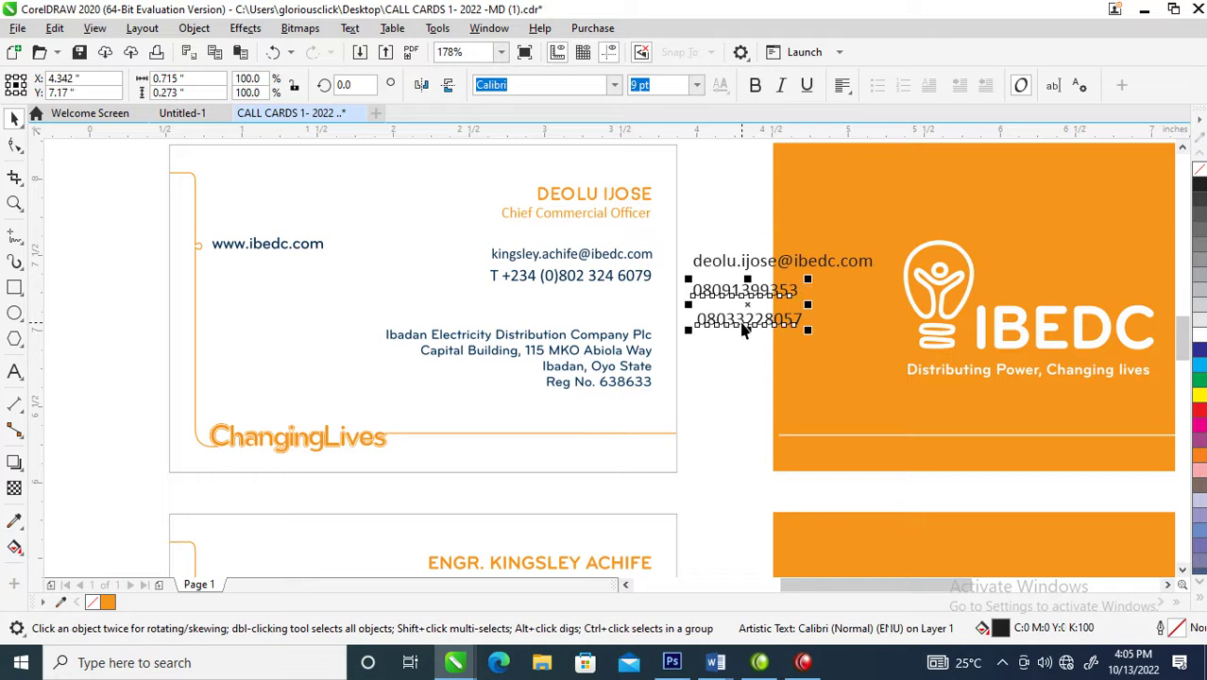
pyautogui.hotkey('ctrl', 'l')
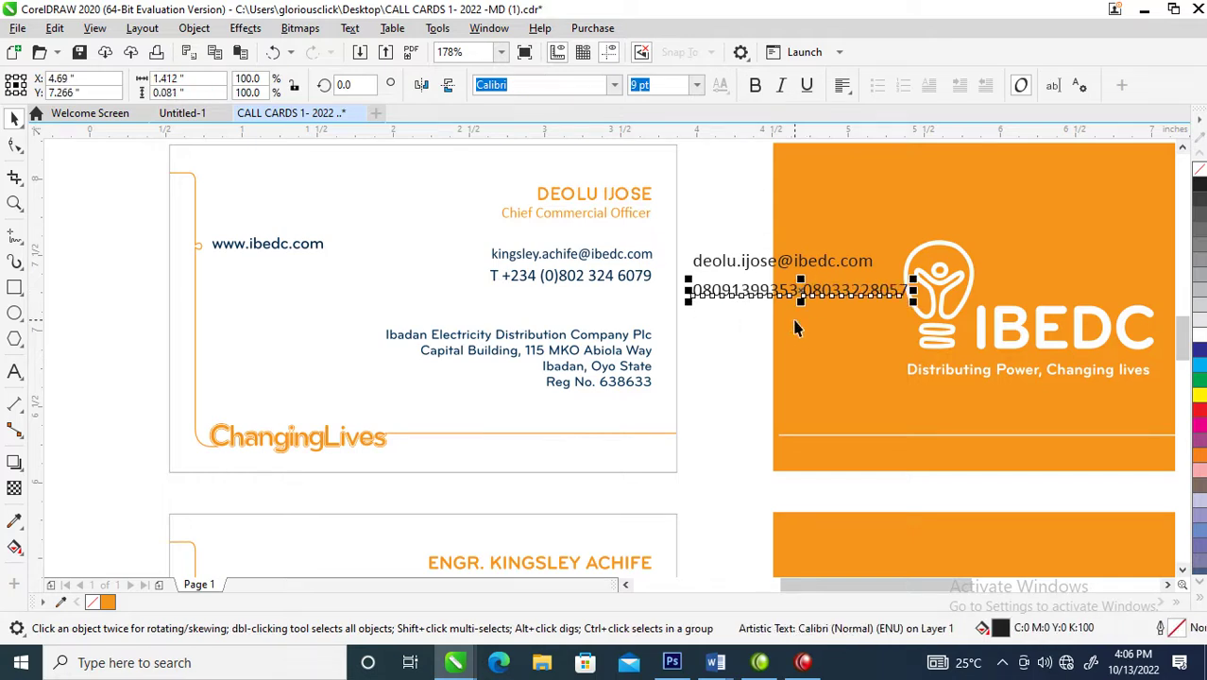
pyautogui.doubleClick(803, 292)
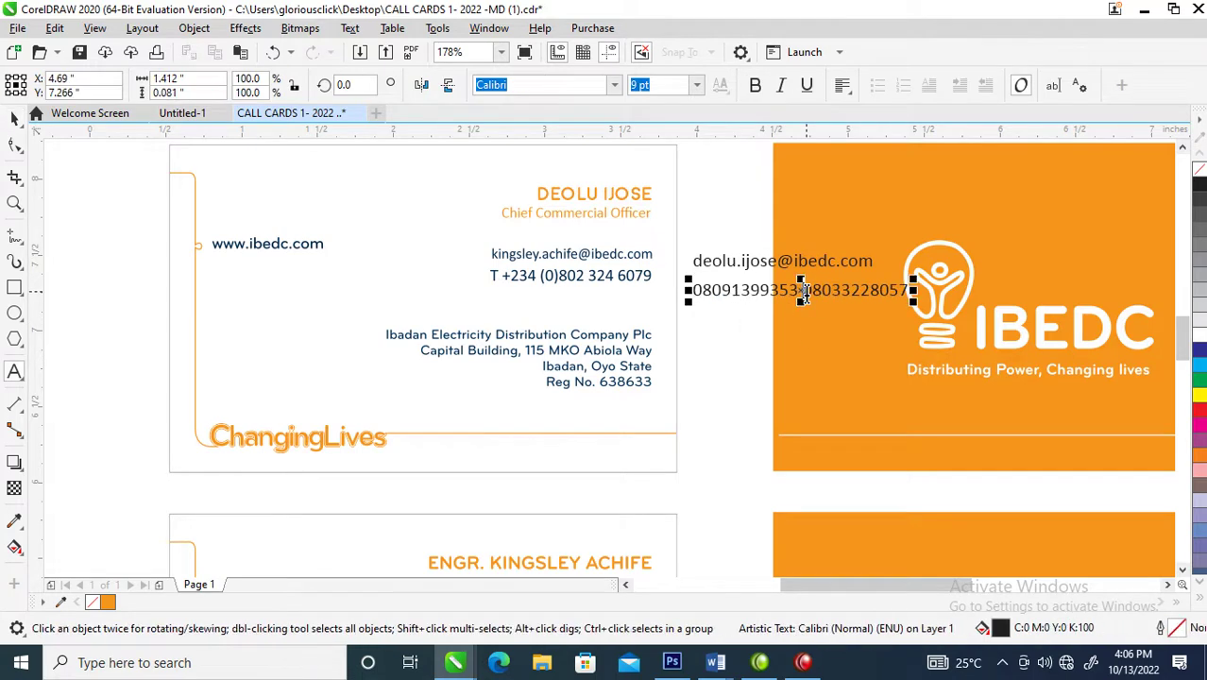
pyautogui.press('Return')
pyautogui.hotkey('ctrl', 'space')
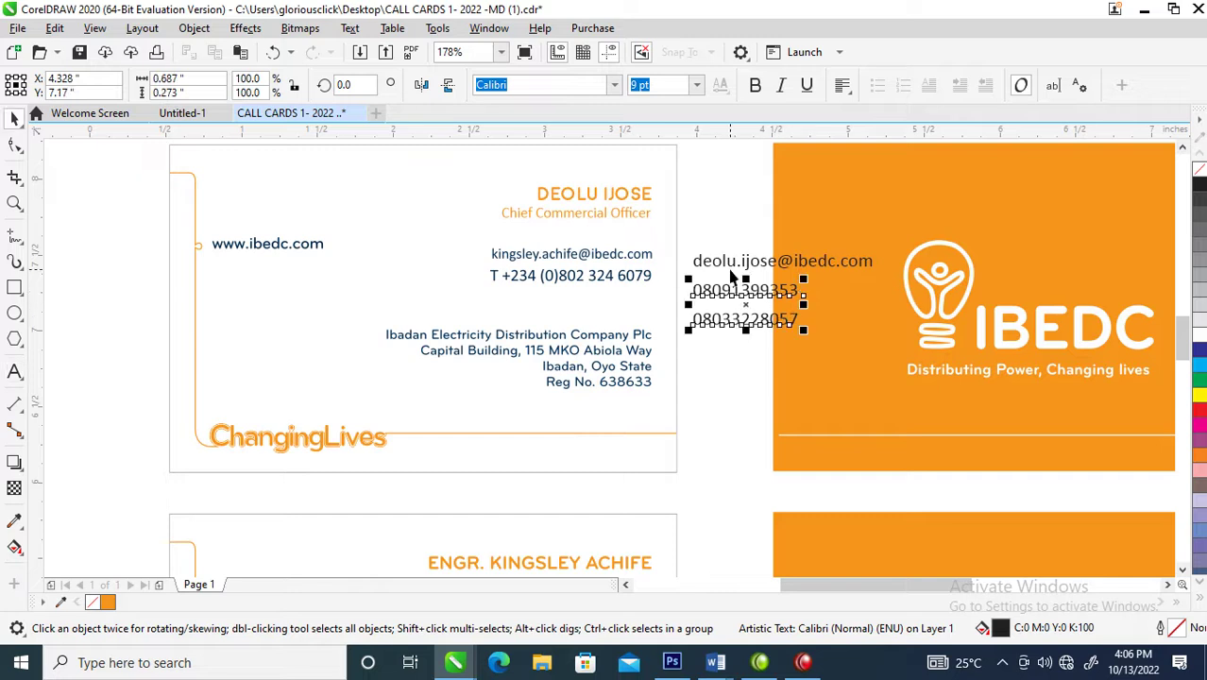
# - Copy all properties of the card's old phone line to the new e-mail address and the two-line phone text
pyautogui.click(632, 279)
pyautogui.moveTo(633, 275); pyautogui.dragTo(746, 261)
pyautogui.press('Escape')
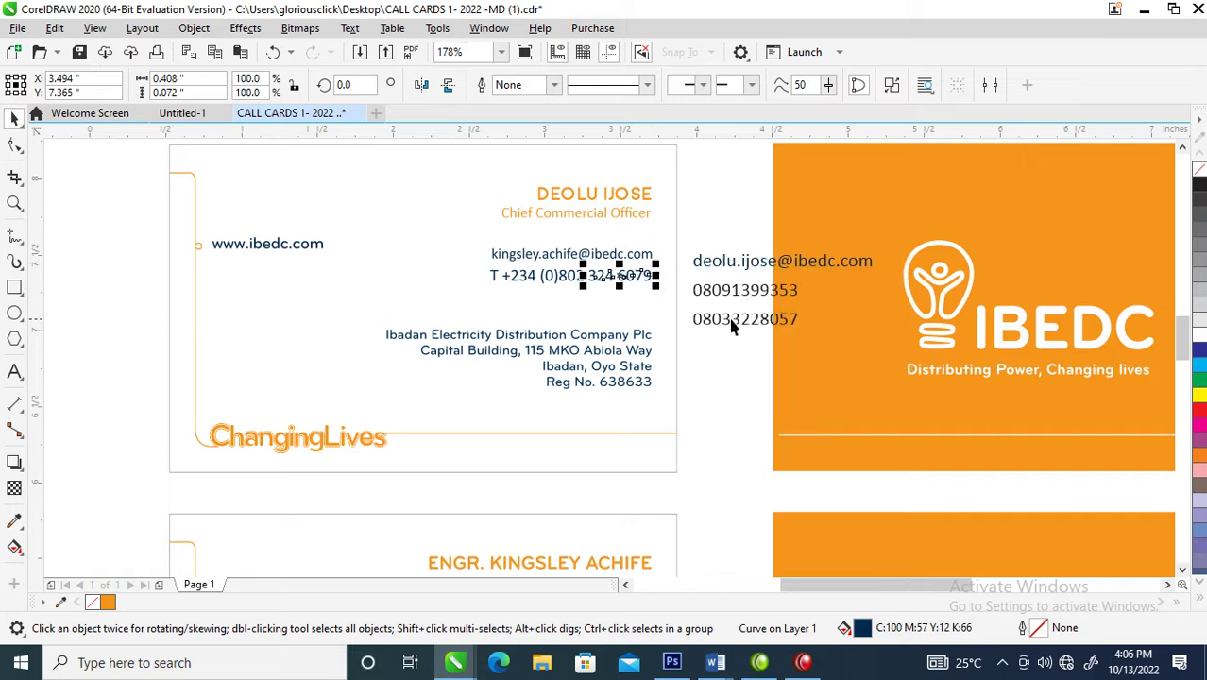
pyautogui.moveTo(615, 275); pyautogui.dragTo(732, 290)
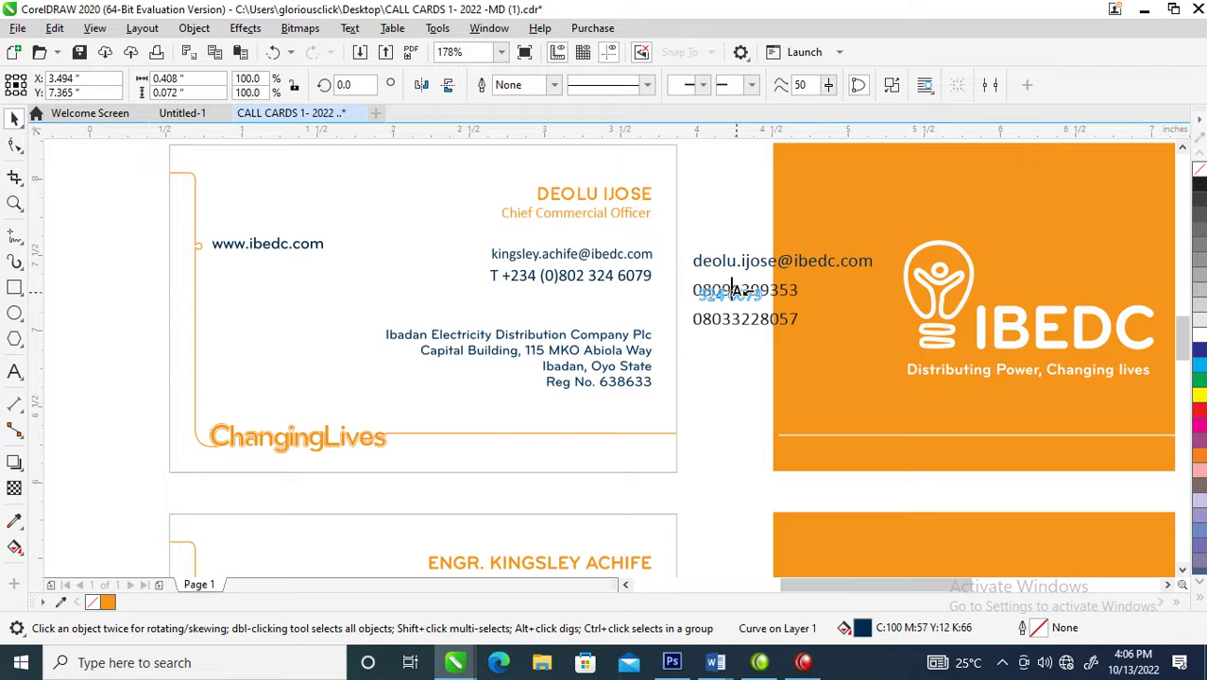
pyautogui.moveTo(732, 290); pyautogui.dragTo(733, 293)
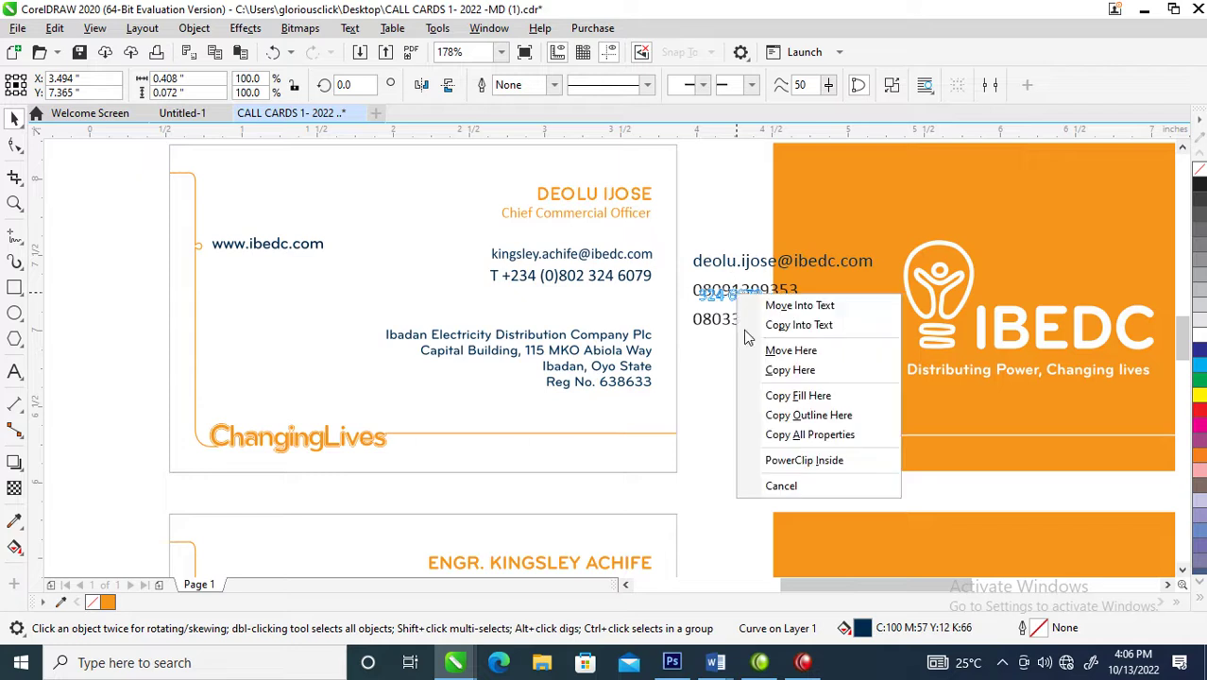
pyautogui.click(802, 435)
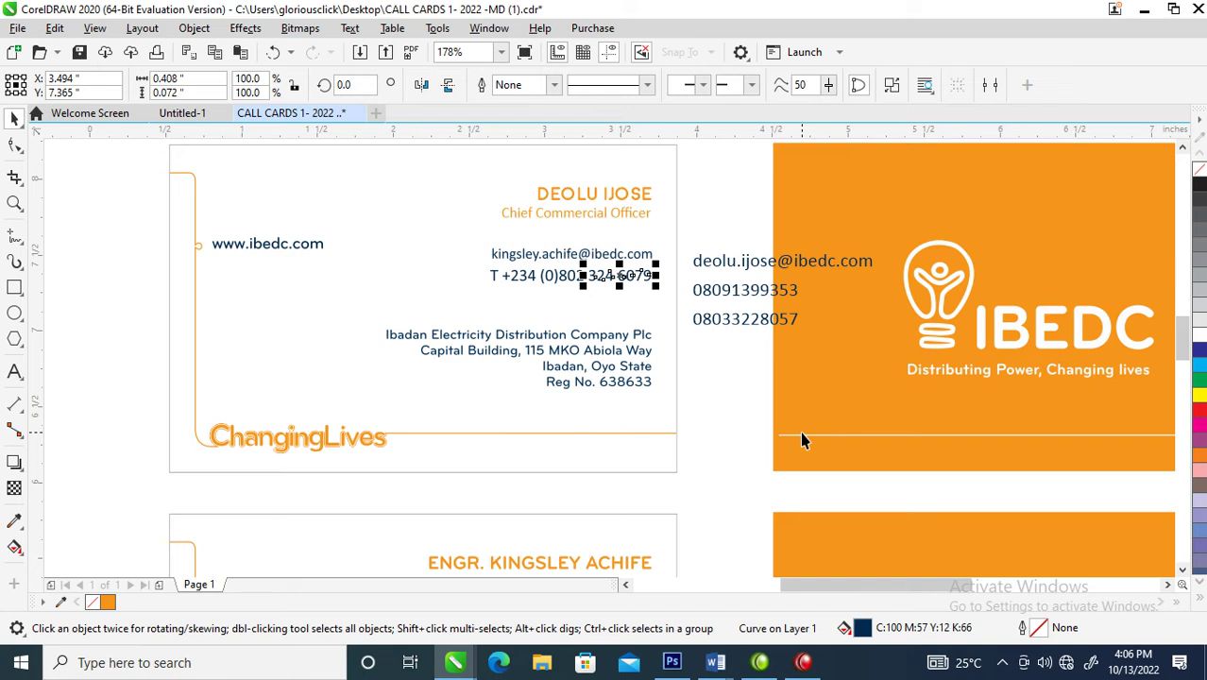
# - Move the two-line phone text onto the card, just below the old phone number
pyautogui.click(740, 299)
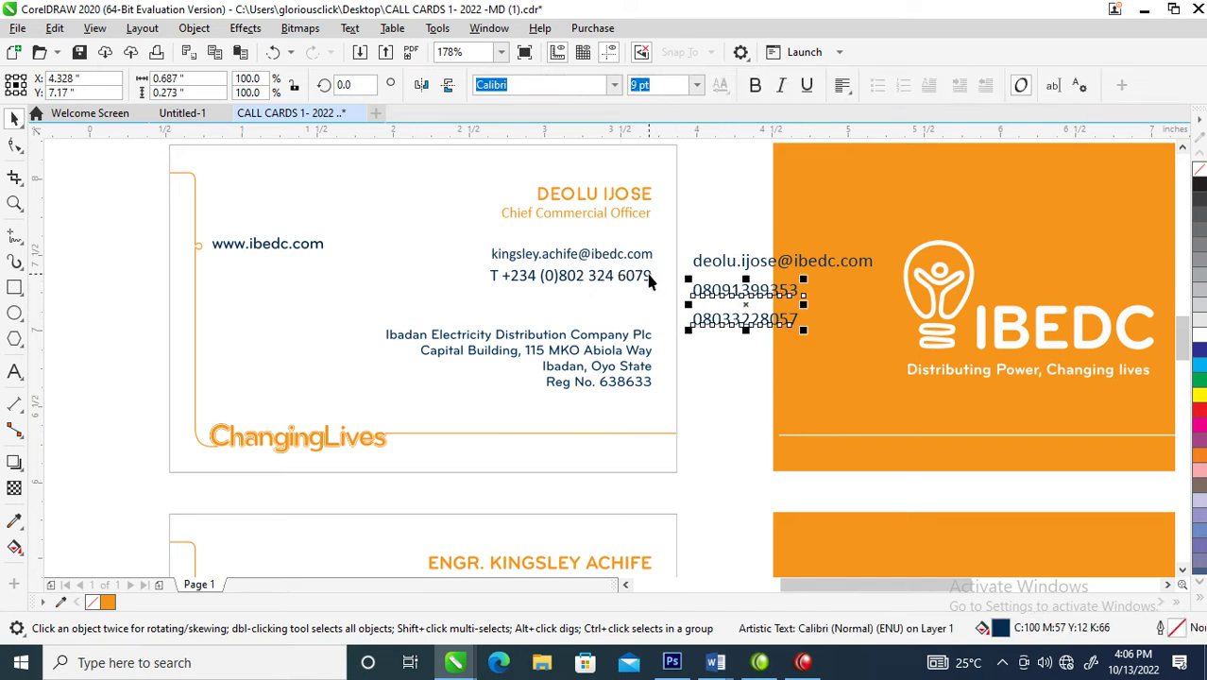
pyautogui.click(650, 279)
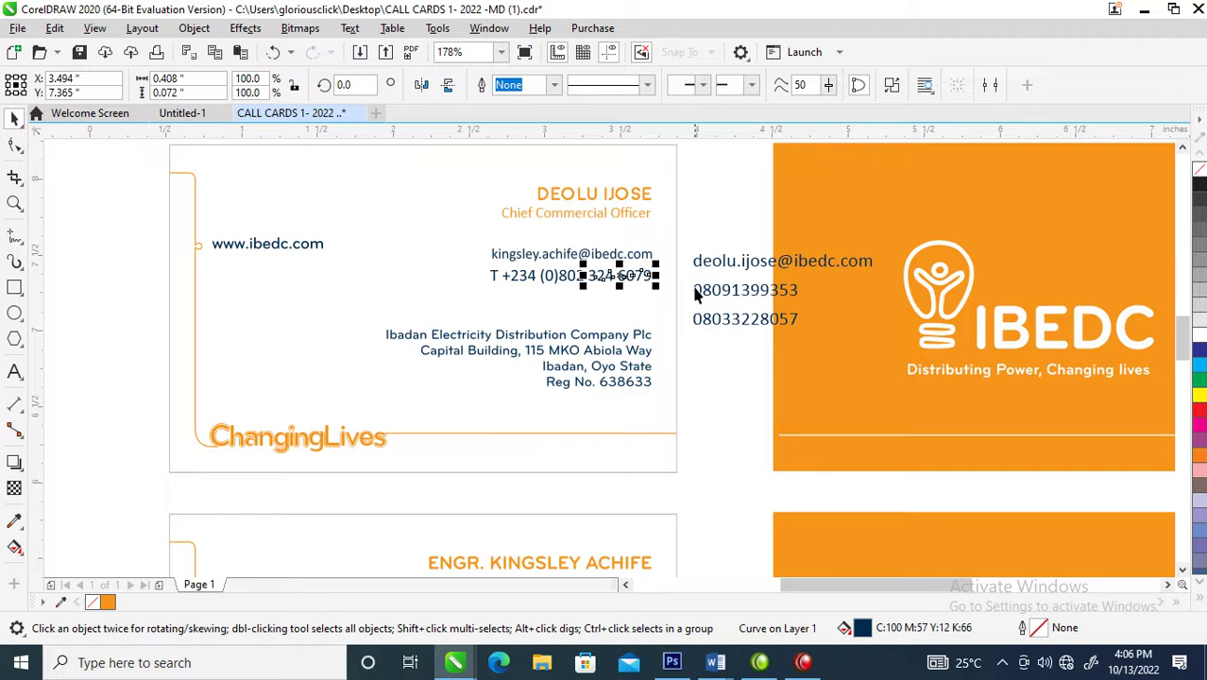
pyautogui.moveTo(695, 294); pyautogui.dragTo(559, 299)
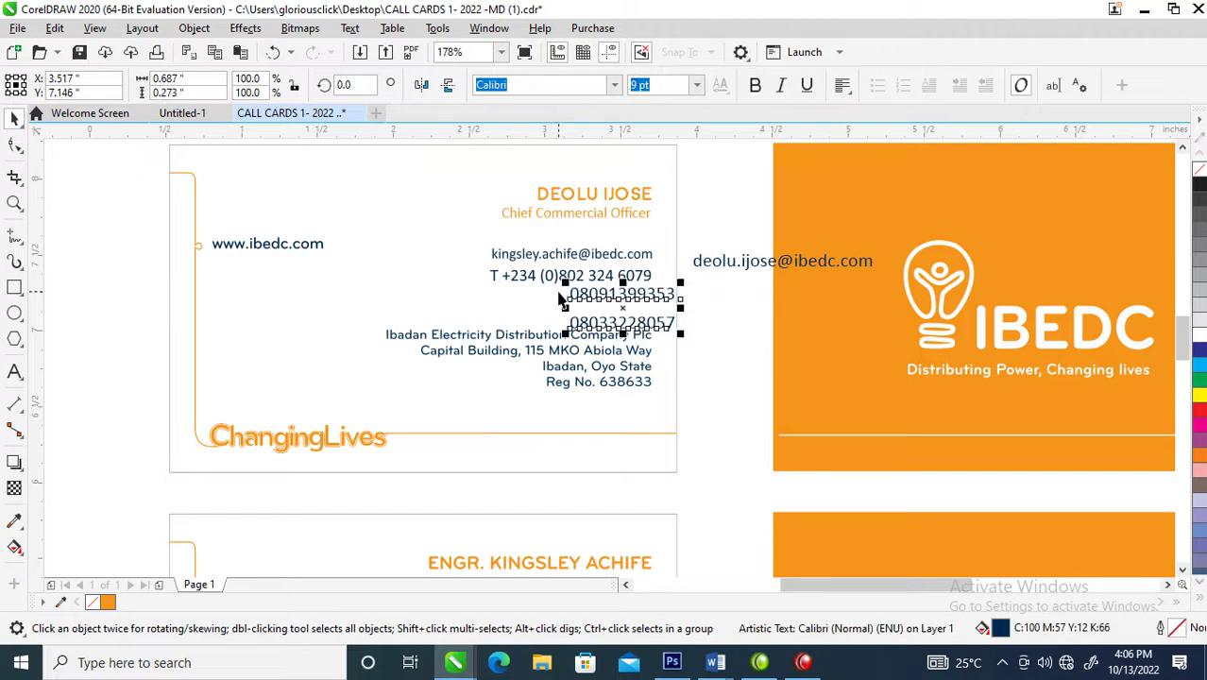
# - Replace the first phone number's leading zero with "+234 (0) " and space its remaining digits into groups of three, three and four
pyautogui.press('z')
pyautogui.moveTo(392, 202); pyautogui.dragTo(776, 384)
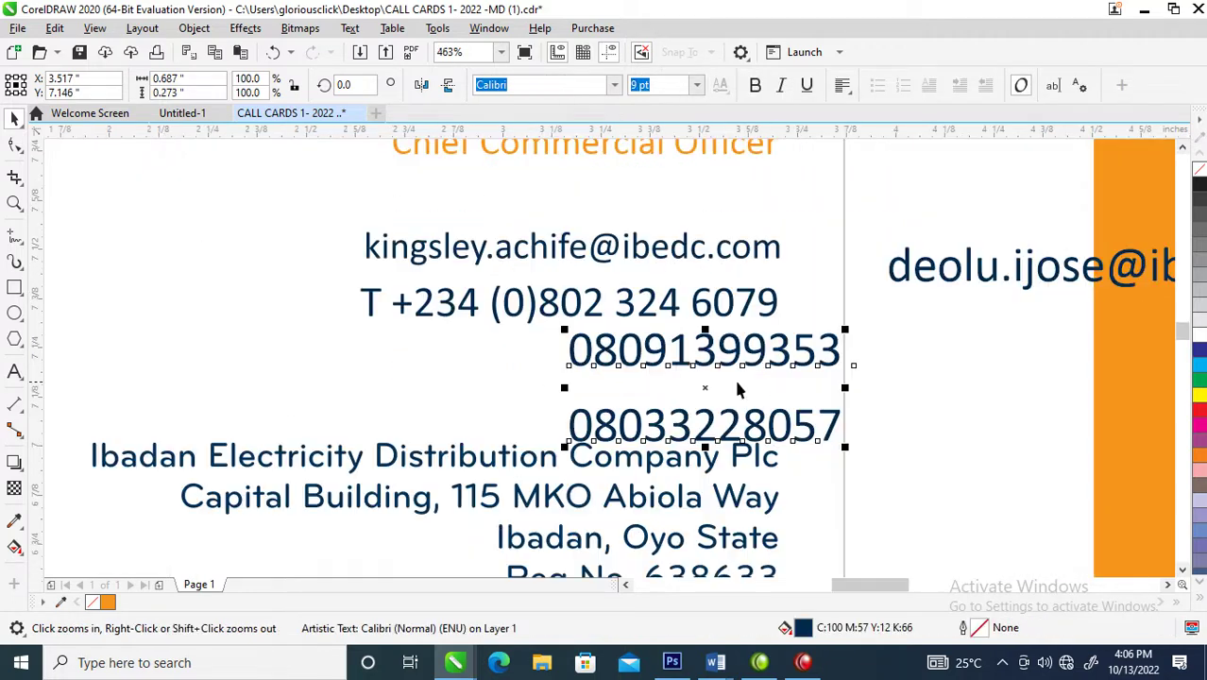
pyautogui.press('space')
pyautogui.doubleClick(578, 348)
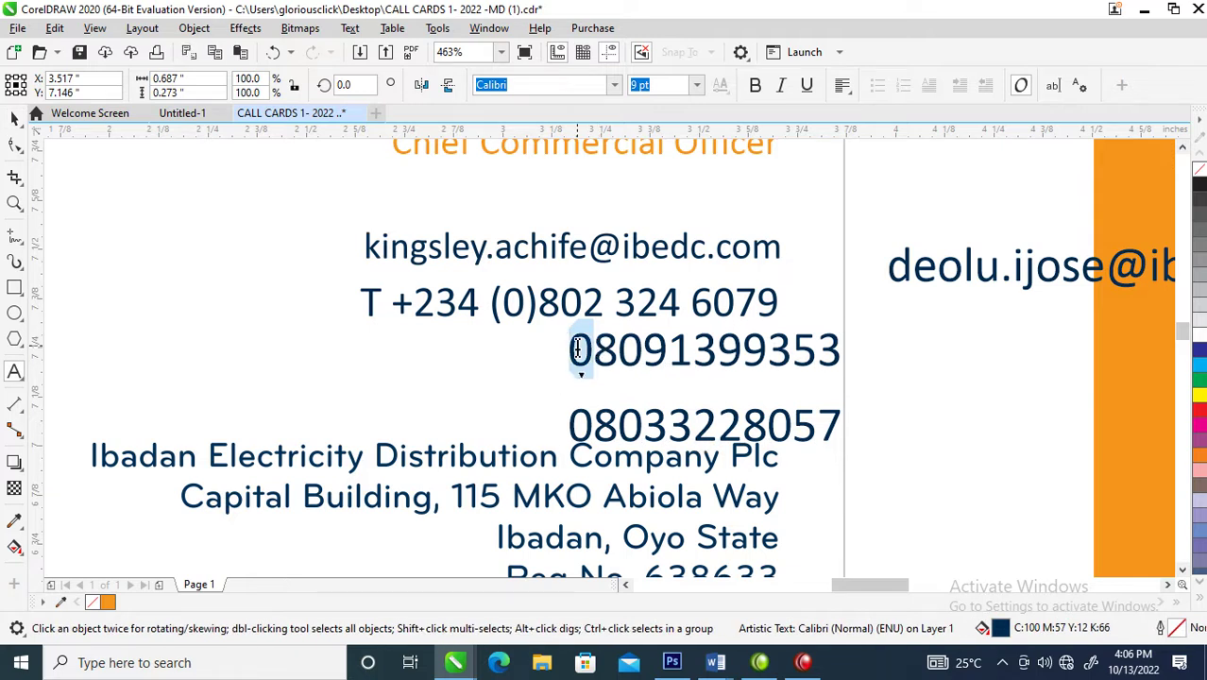
pyautogui.write('+')
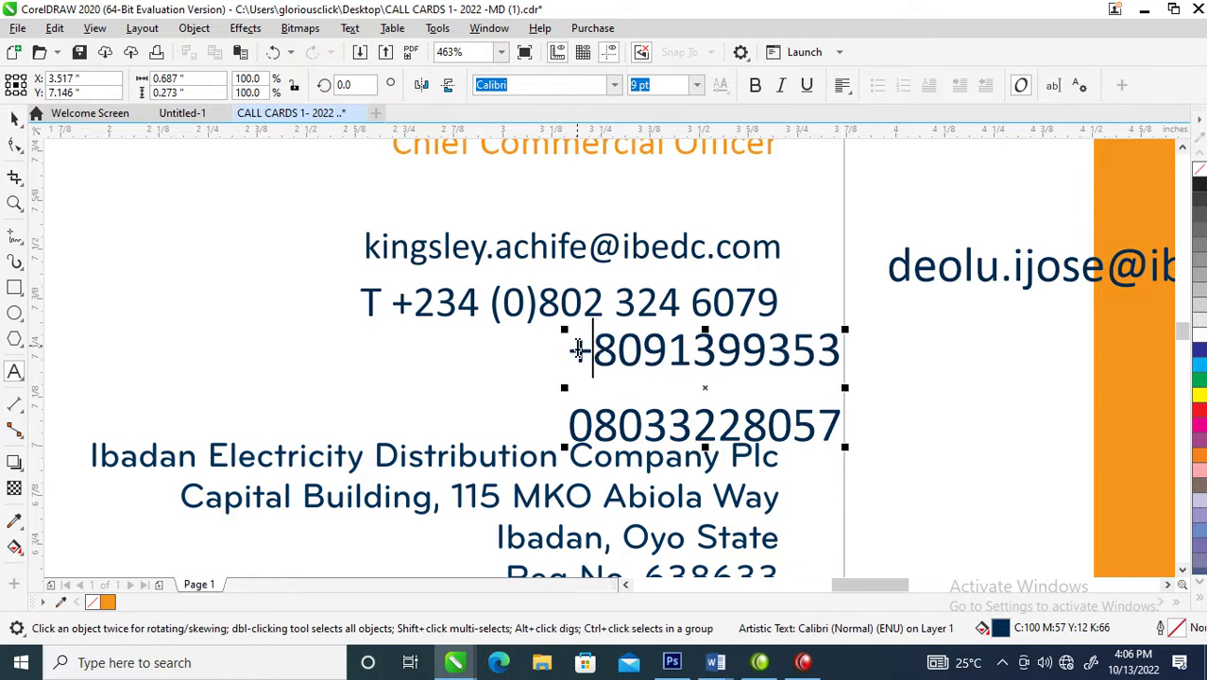
pyautogui.write('234')
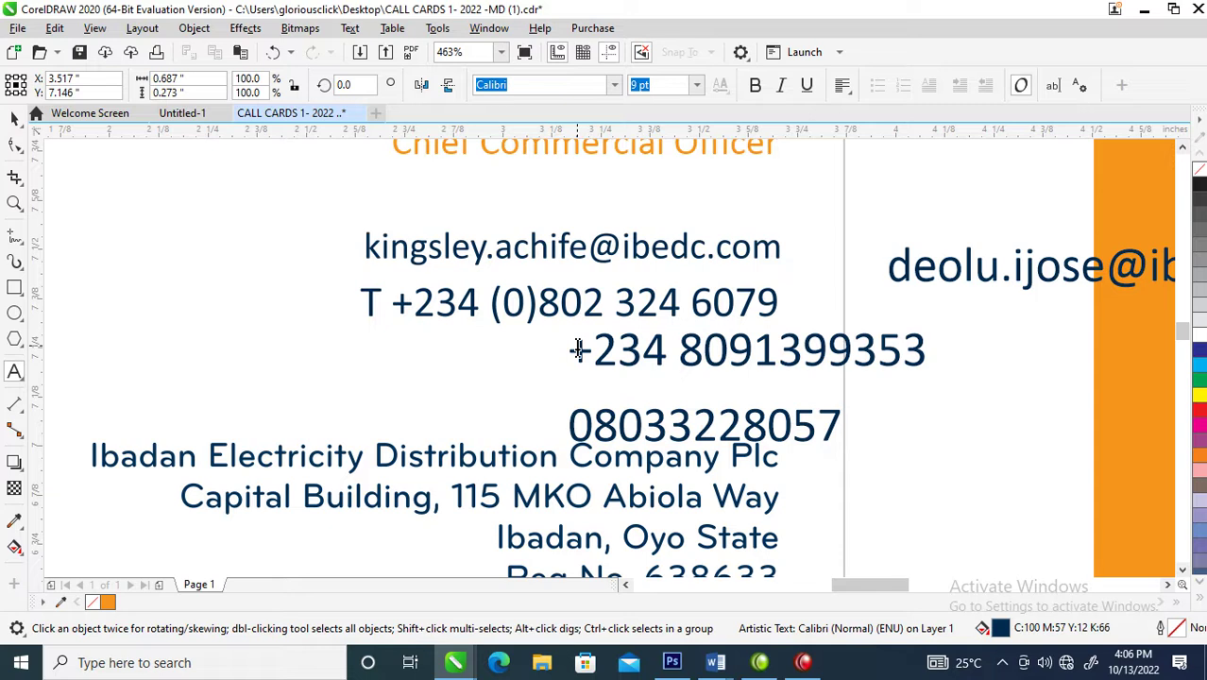
pyautogui.write(' (')
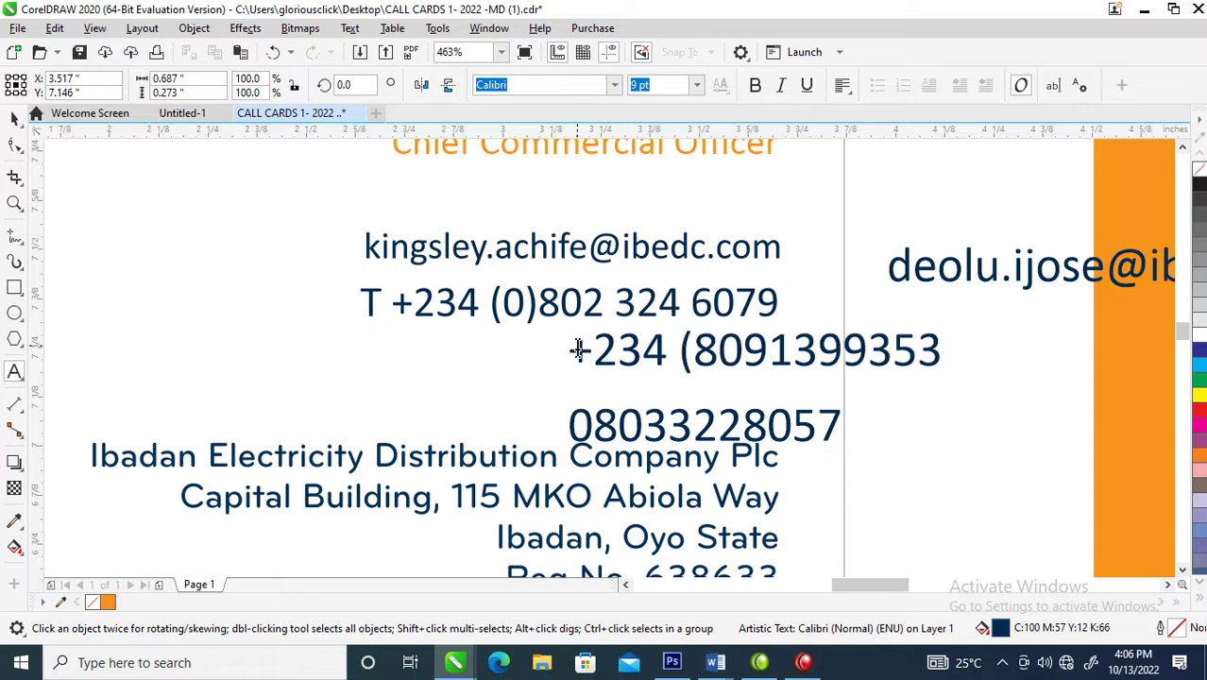
pyautogui.write('0)')
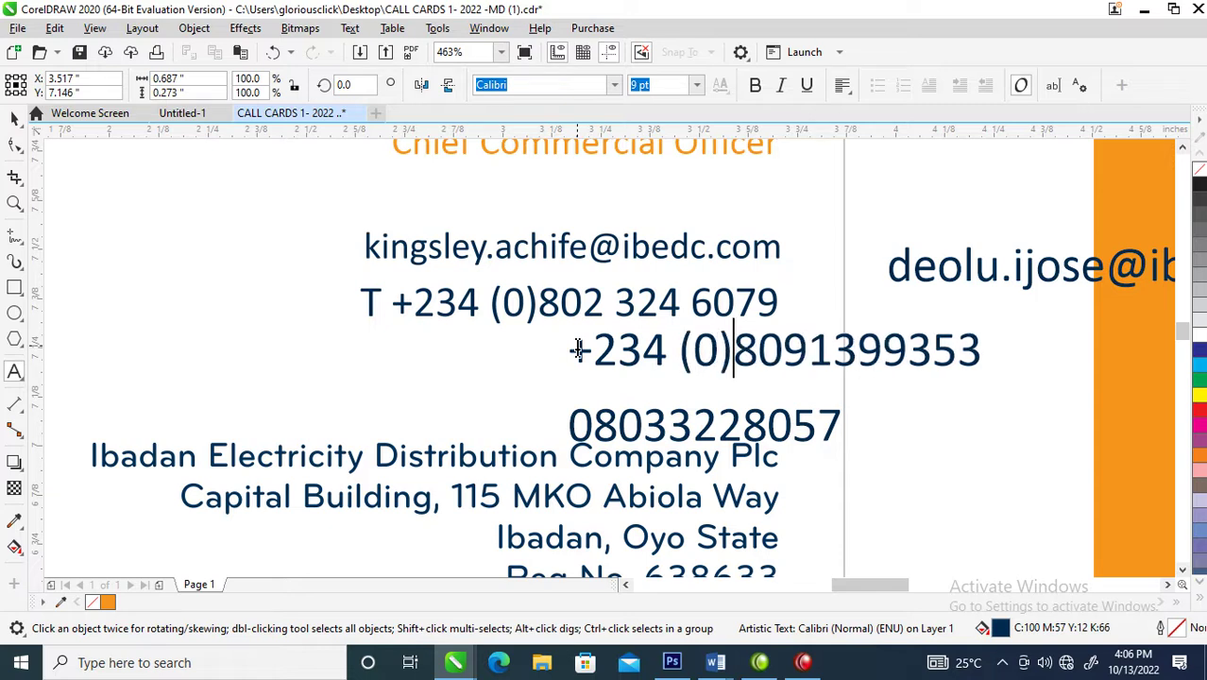
pyautogui.click(818, 363)
pyautogui.click(903, 342)
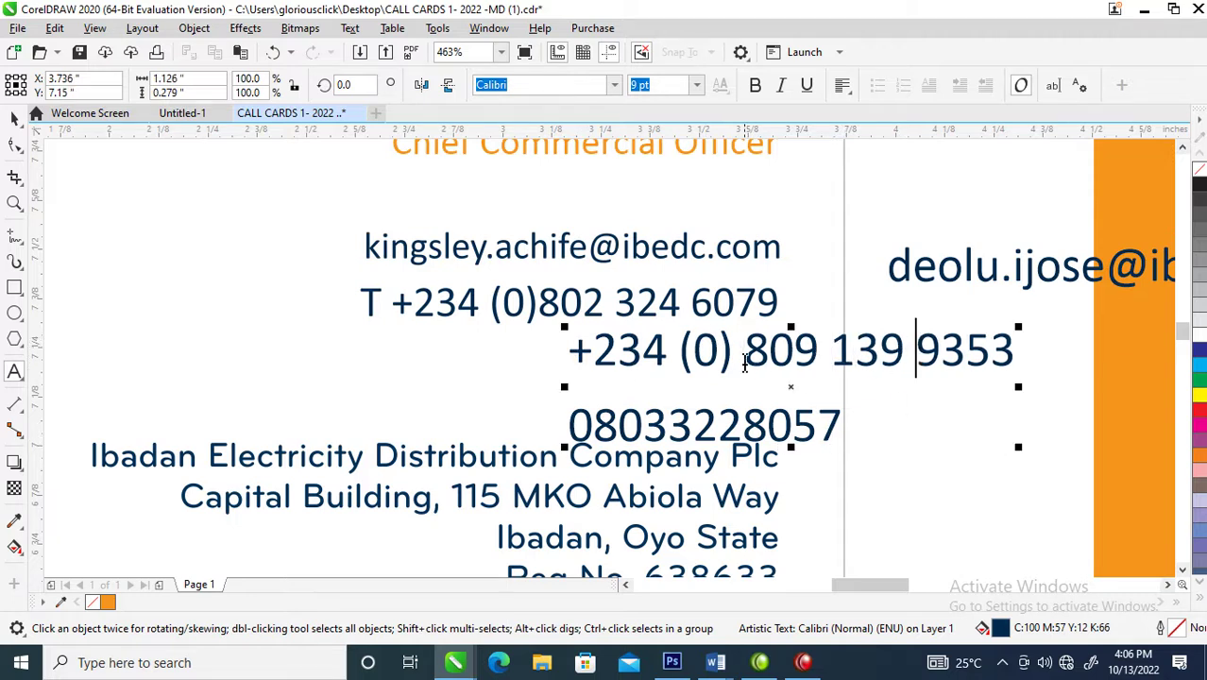
# - Copy the "+234 (0) " prefix over the second phone number's leading zero and group its remaining digits like the first number's
pyautogui.moveTo(743, 350); pyautogui.dragTo(542, 359)
pyautogui.hotkey('ctrl', 'c')
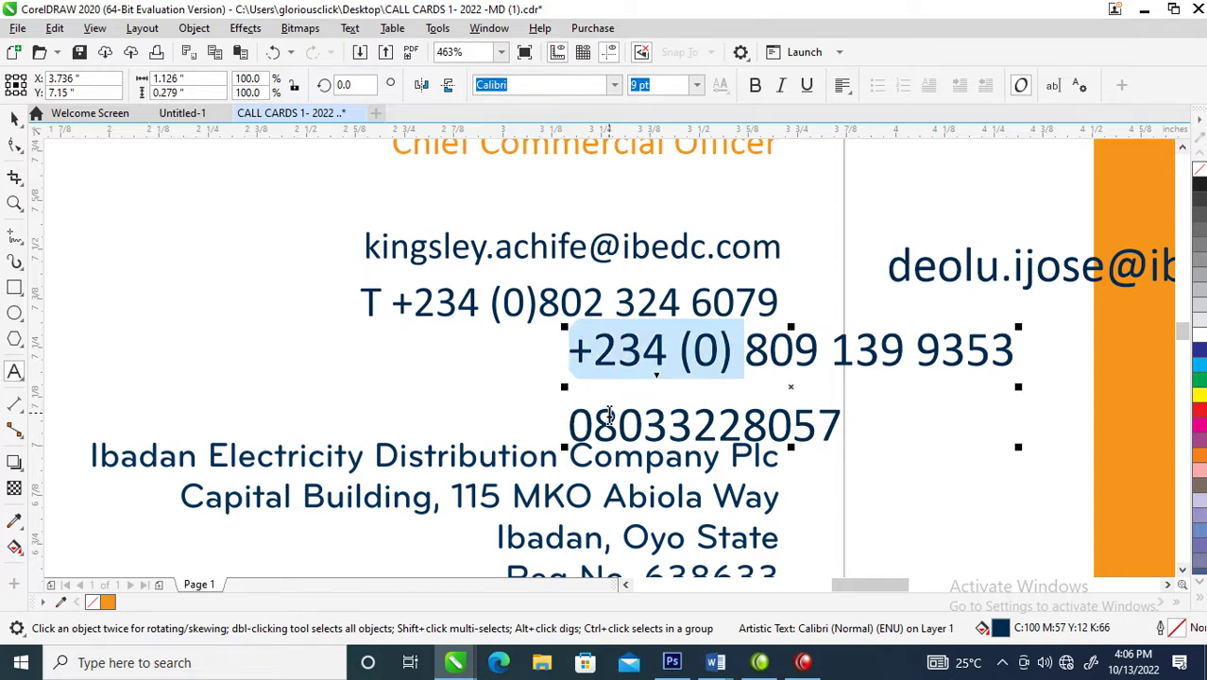
pyautogui.moveTo(597, 416); pyautogui.dragTo(555, 416)
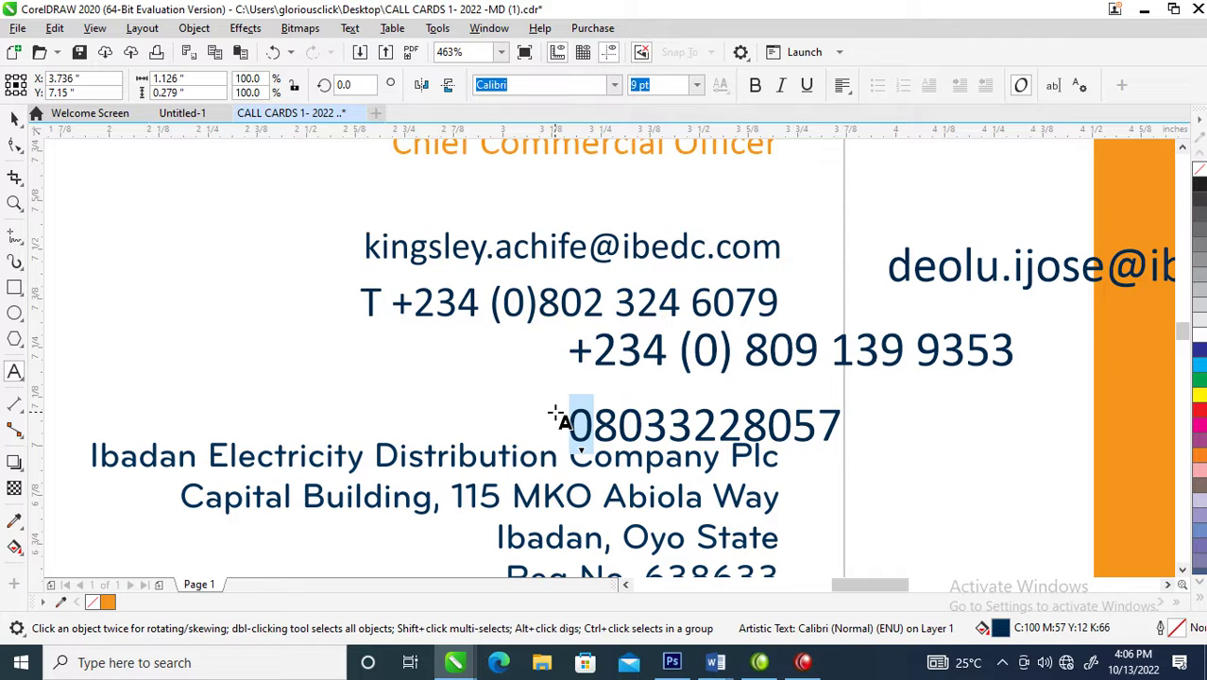
pyautogui.hotkey('ctrl', 'v')
pyautogui.click(823, 422)
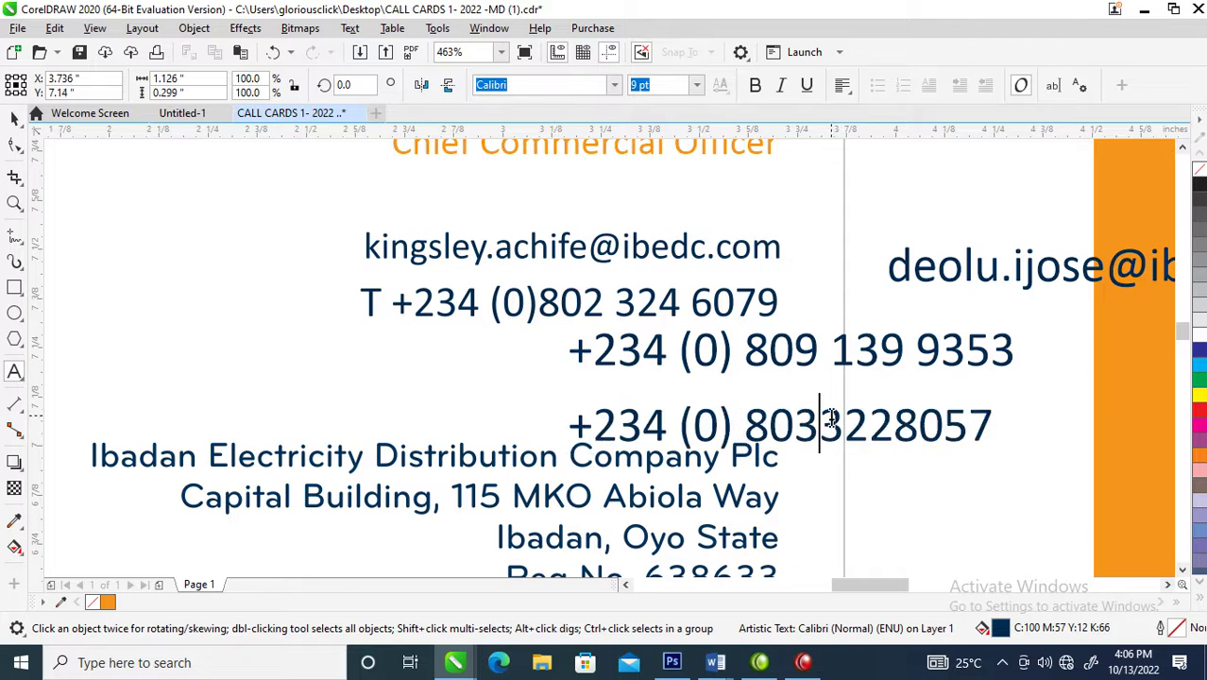
pyautogui.click(903, 423)
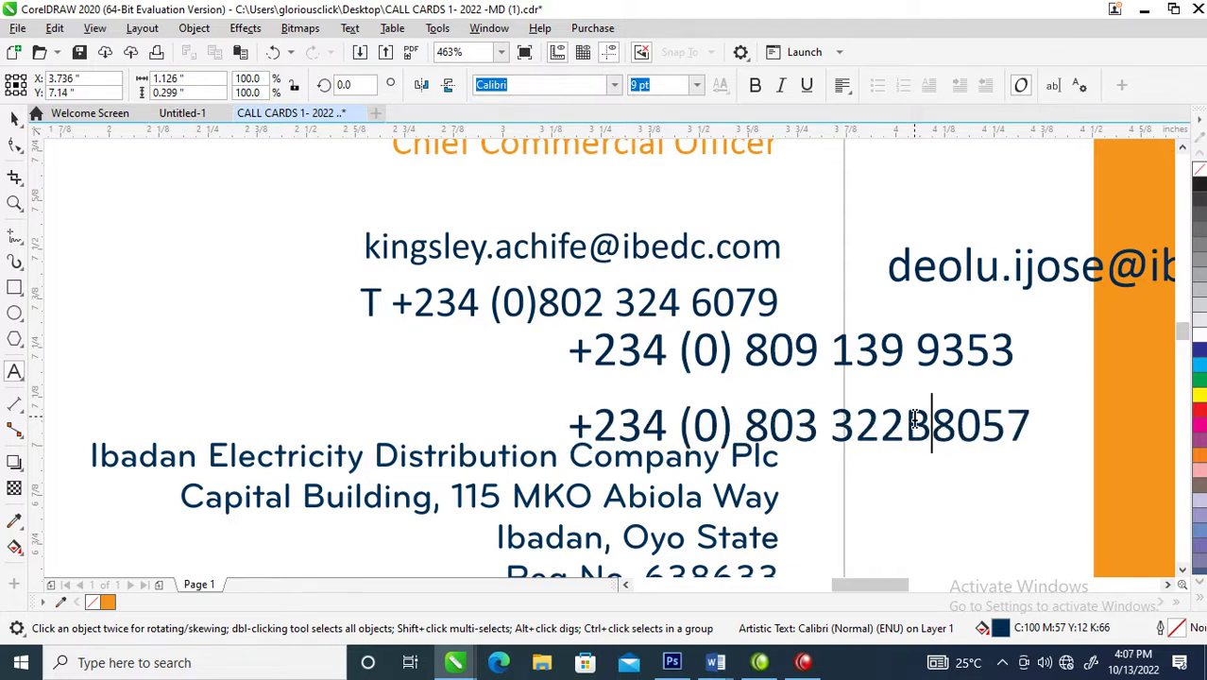
pyautogui.click(912, 422)
pyautogui.press('BackSpace')
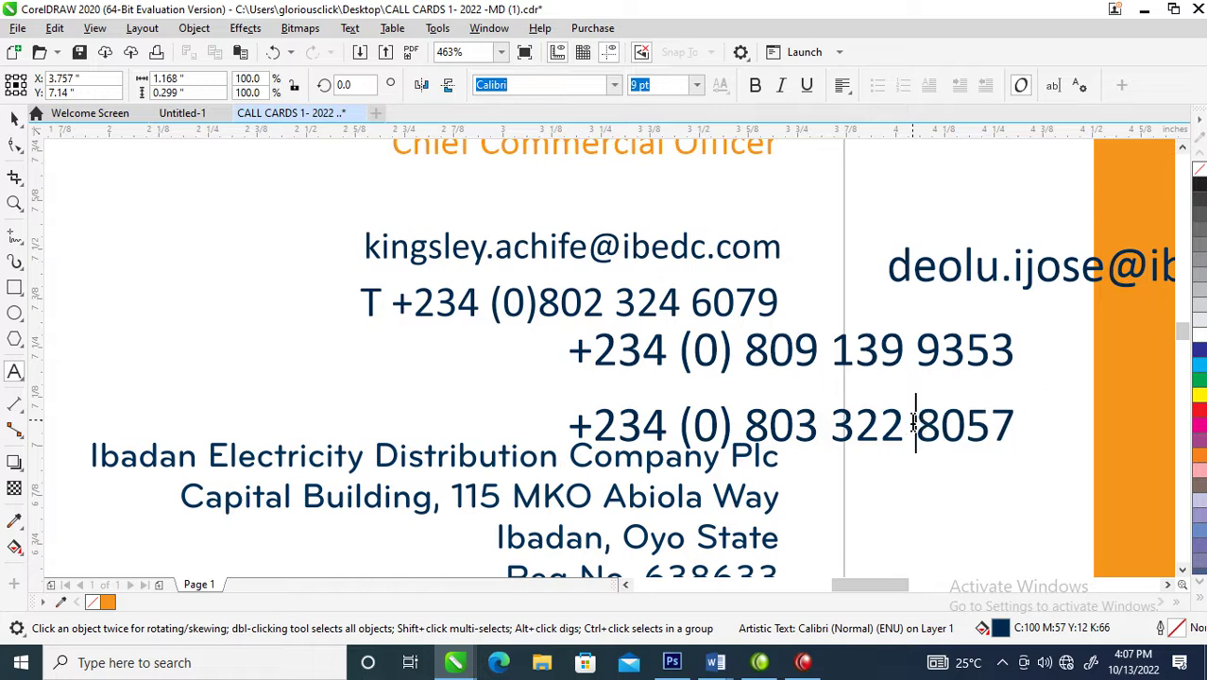
pyautogui.hotkey('ctrl', 'space')
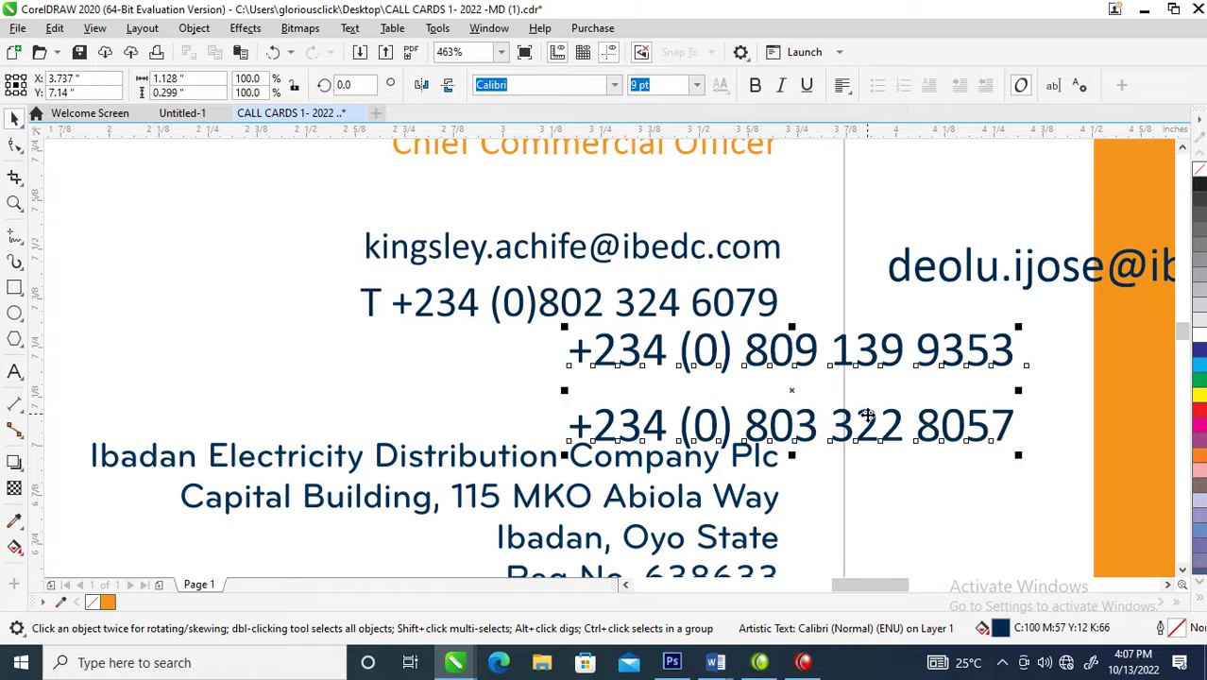
# - Add "T " before the first phone number and indent the second line with spaces so both numbers line up
pyautogui.click(780, 304)
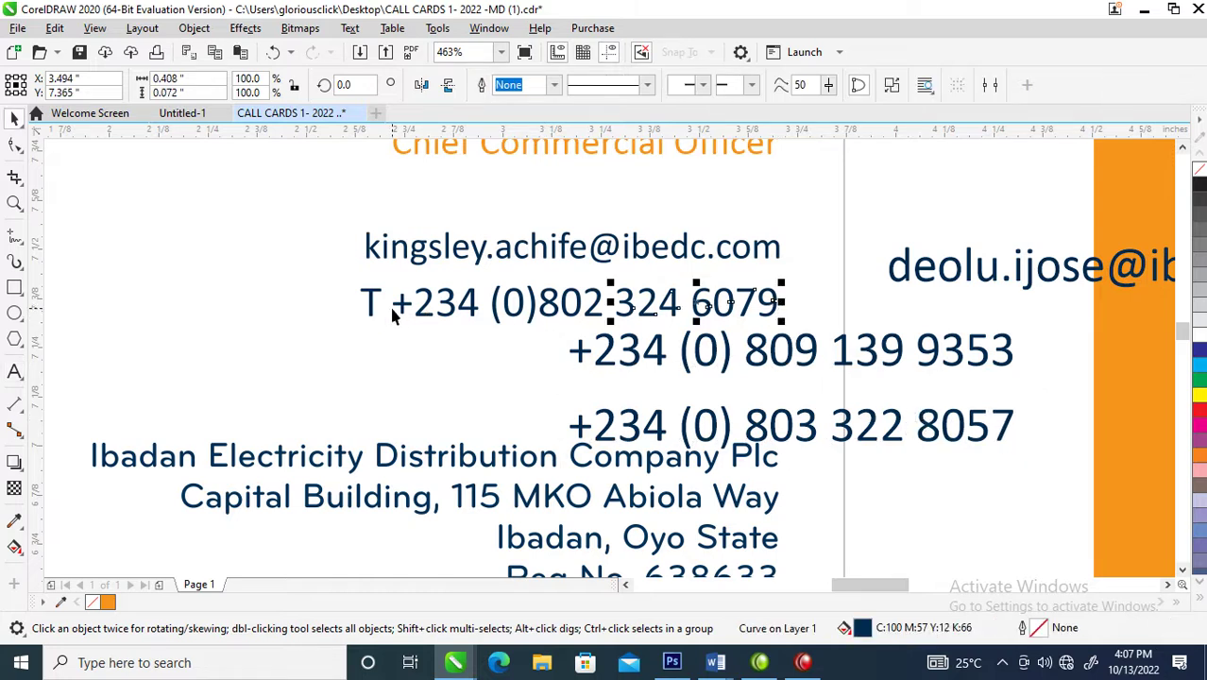
pyautogui.doubleClick(573, 351)
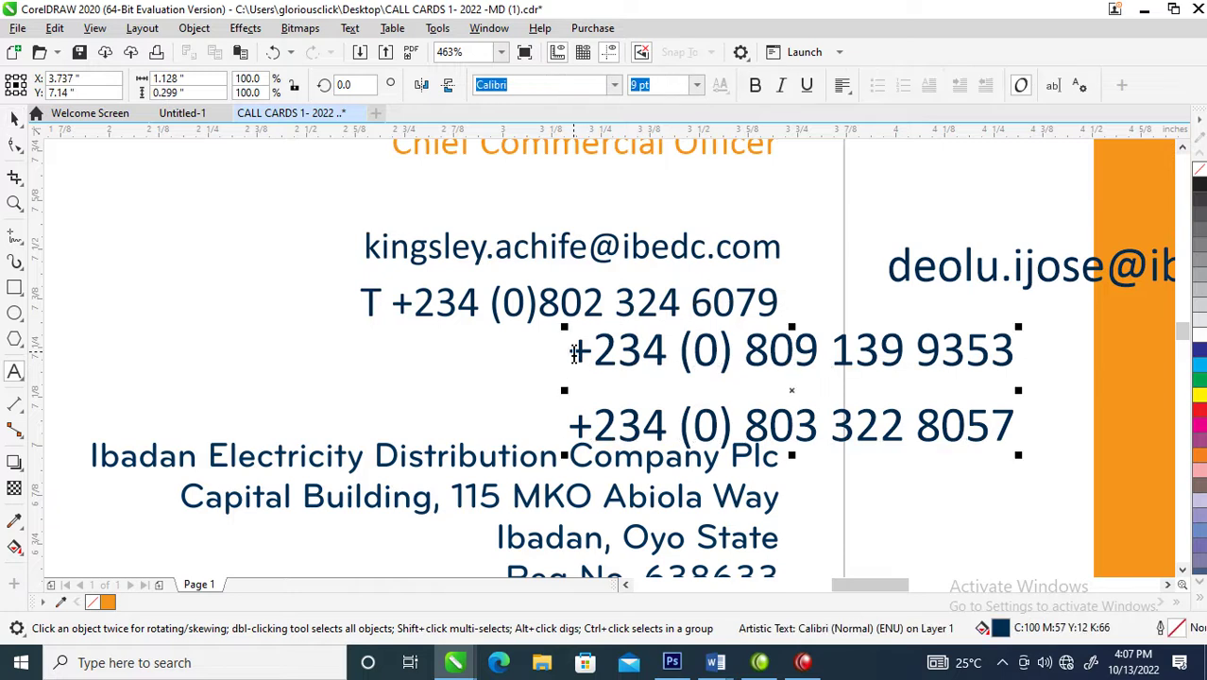
pyautogui.write('T')
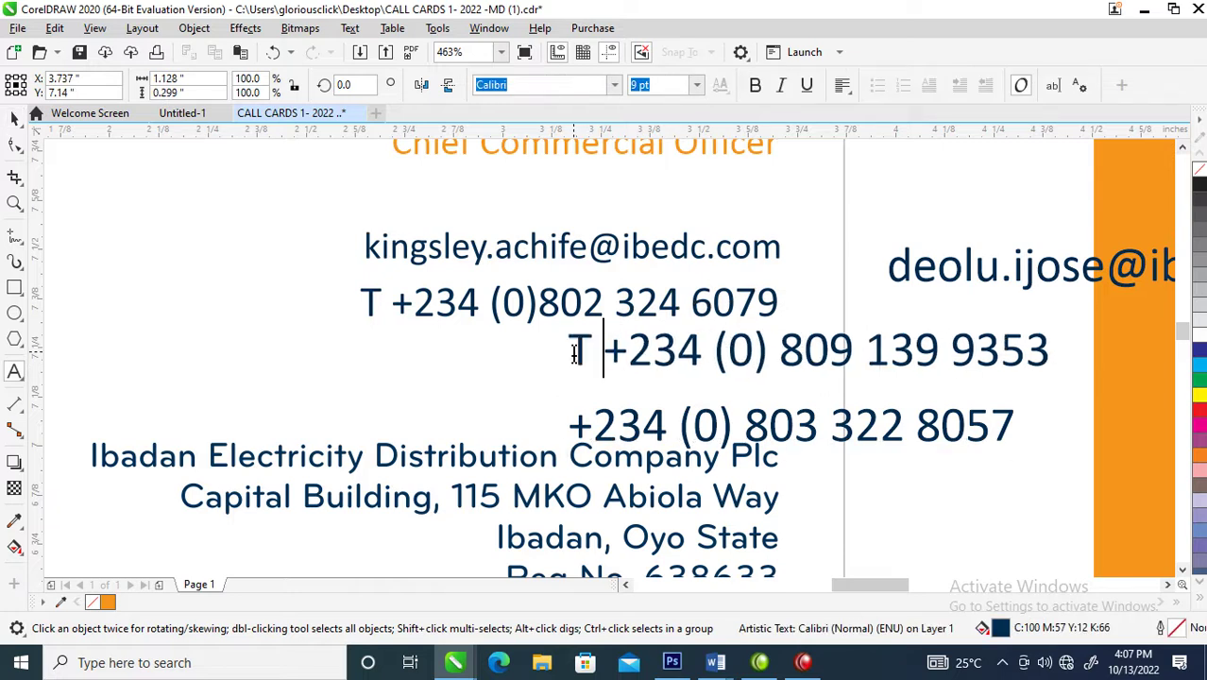
pyautogui.click(577, 427)
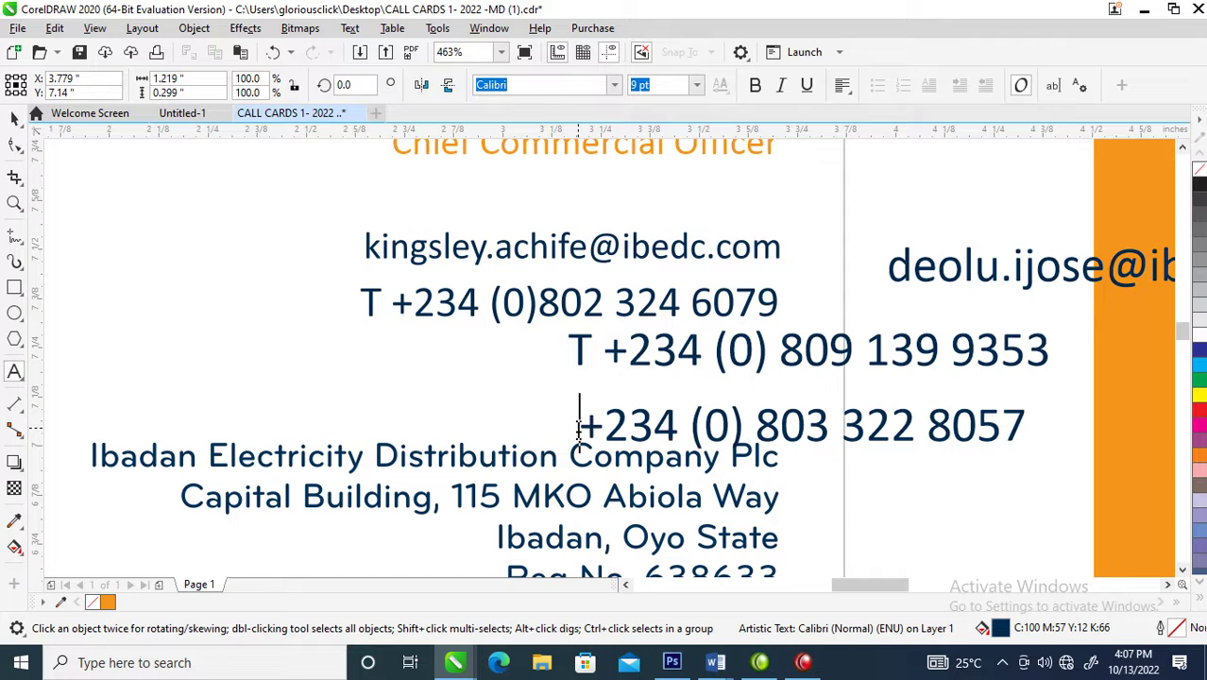
pyautogui.hotkey('ctrl', 'space')
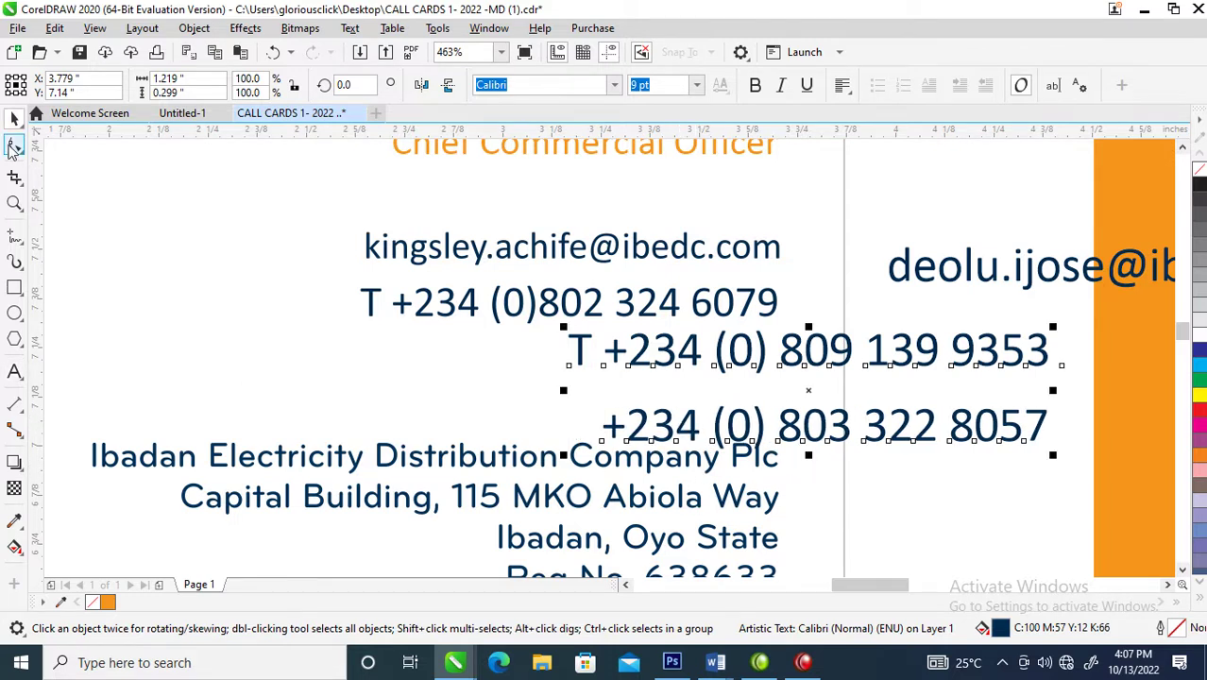
# - Tighten the two-line phone text's line spacing and move it directly below the old phone number, matching its right edge
pyautogui.click(13, 147)
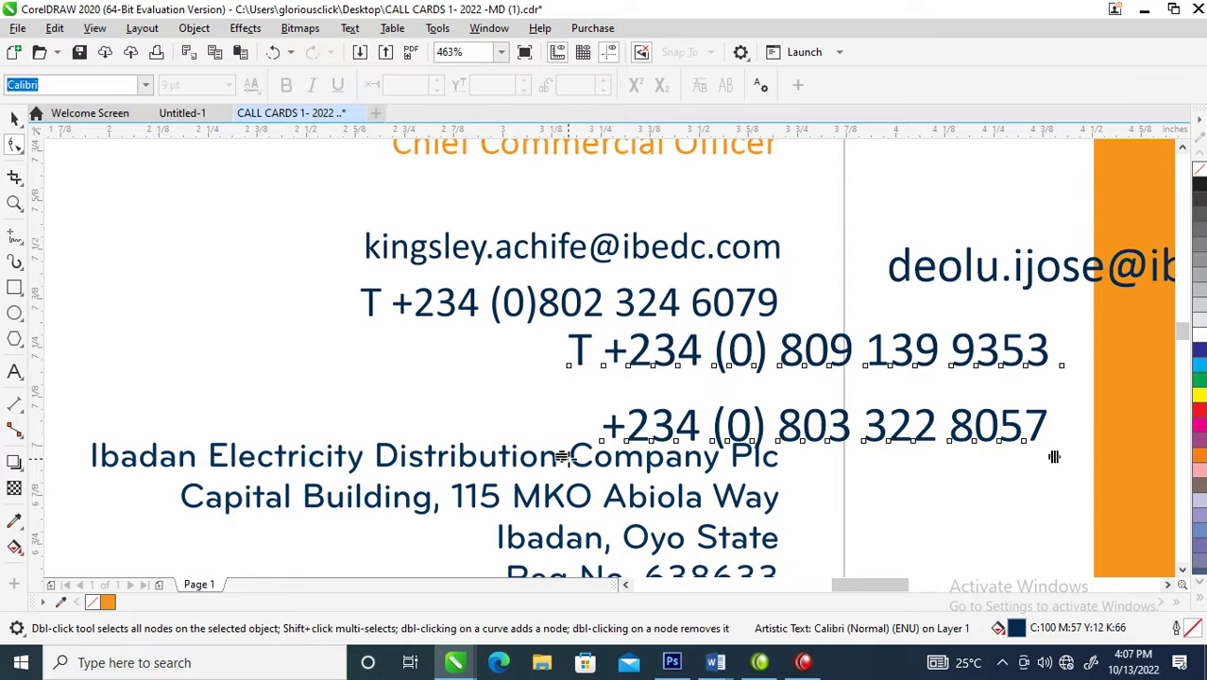
pyautogui.moveTo(563, 457); pyautogui.dragTo(568, 426)
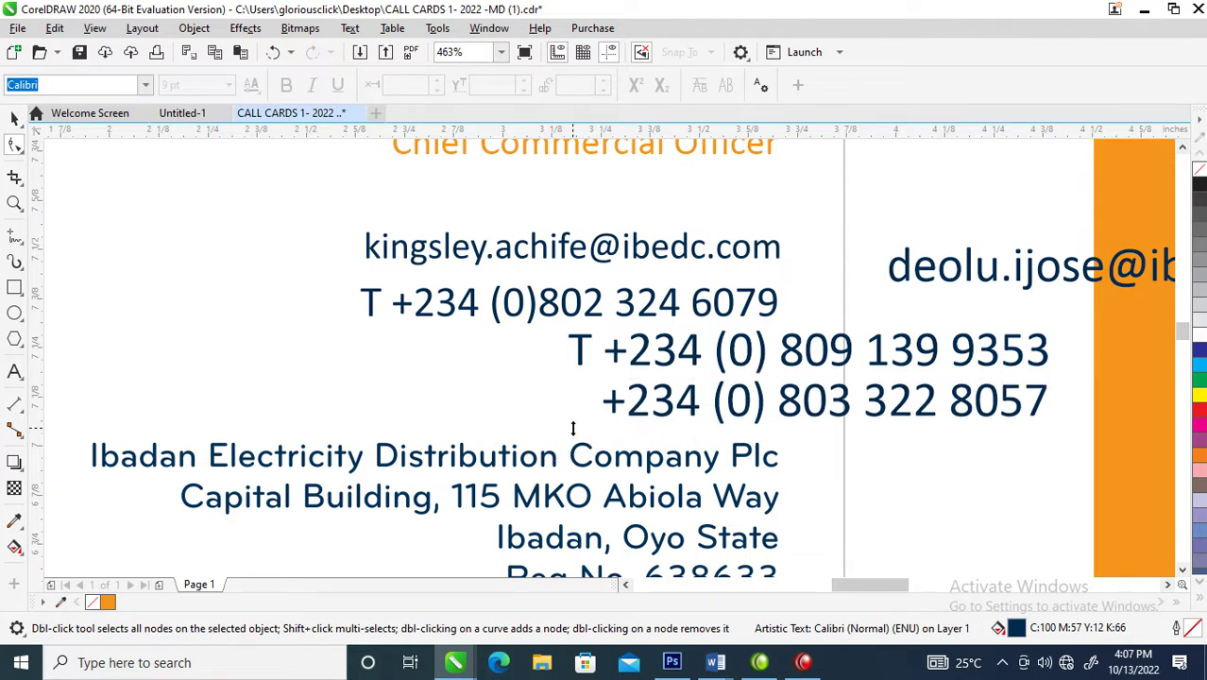
pyautogui.press('space')
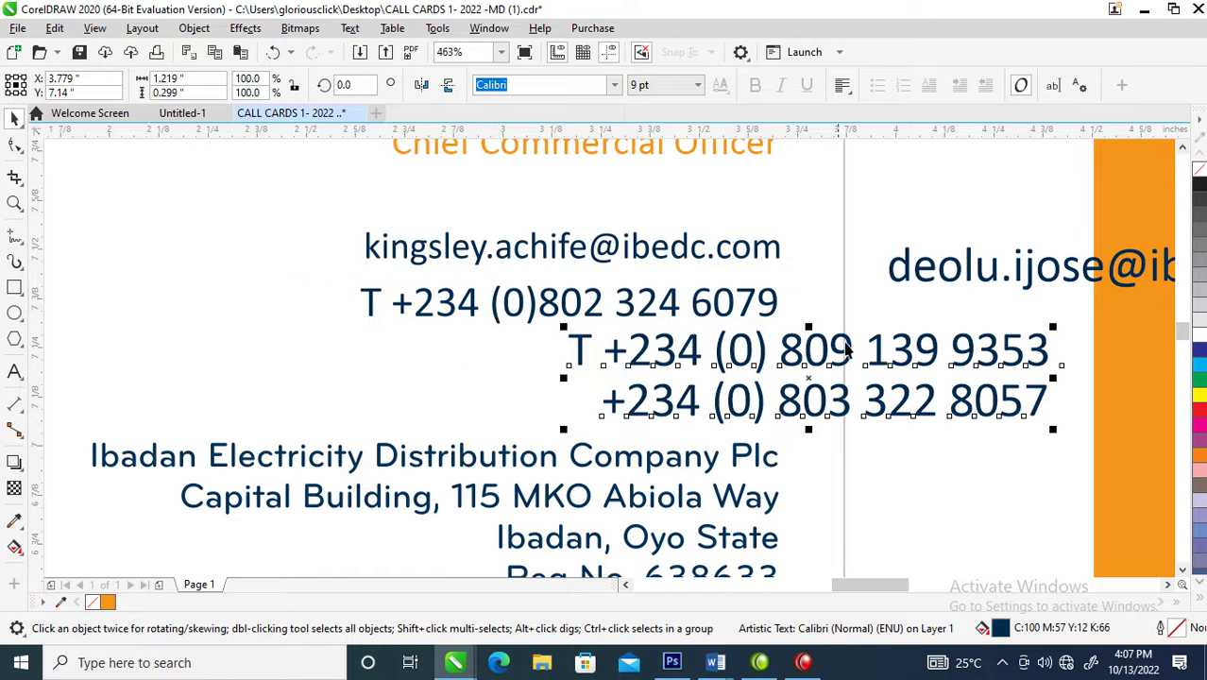
pyautogui.moveTo(845, 349); pyautogui.dragTo(580, 349)
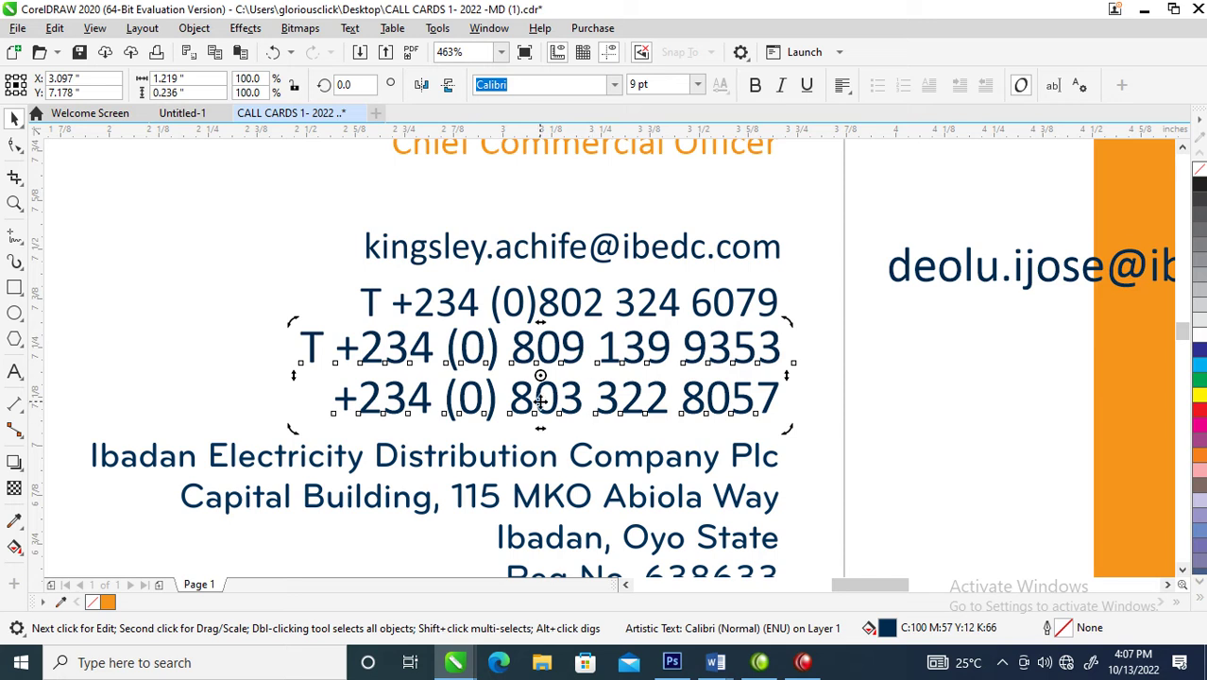
pyautogui.press('space')
pyautogui.press('space')
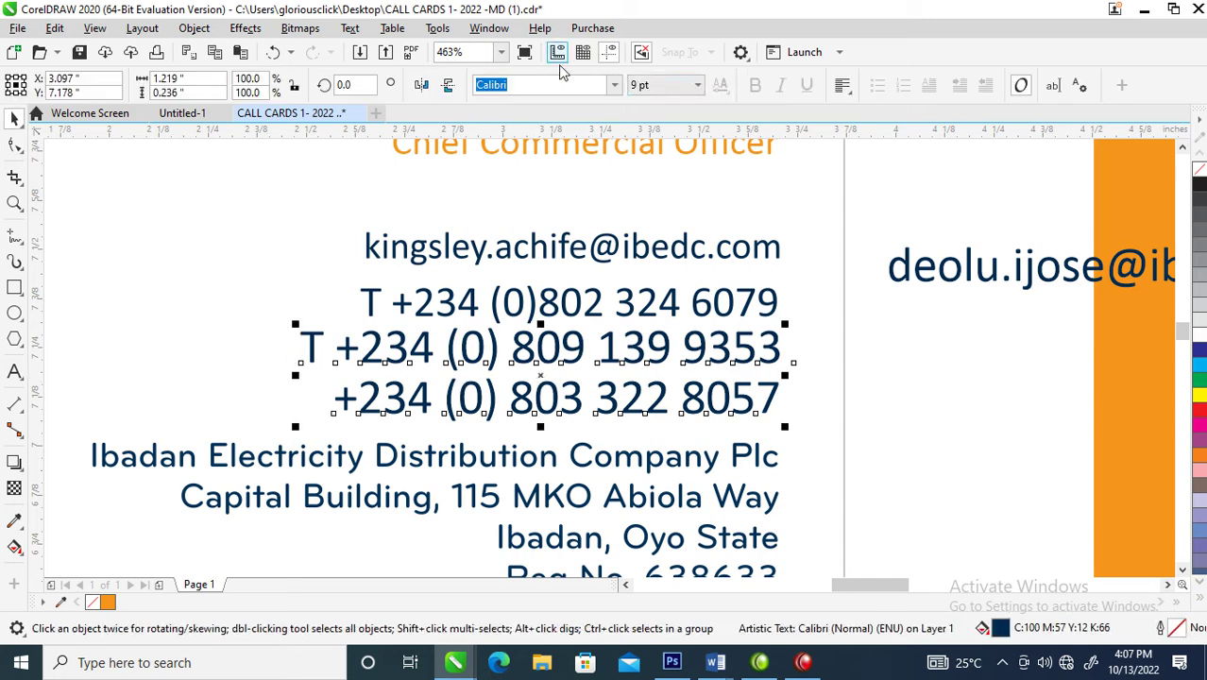
# - Set the two-line phone text to 8 pt and shift it so its right edge lines up with the old phone number
pyautogui.click(697, 85)
pyautogui.click(650, 127)
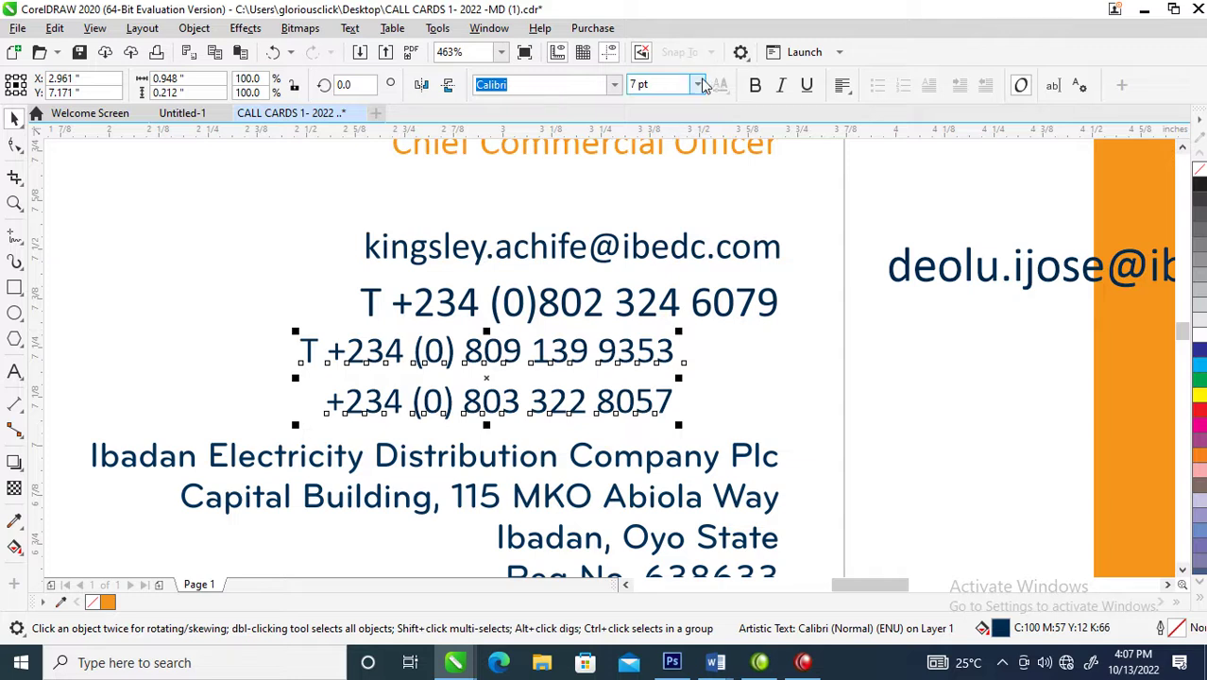
pyautogui.click(697, 85)
pyautogui.click(646, 141)
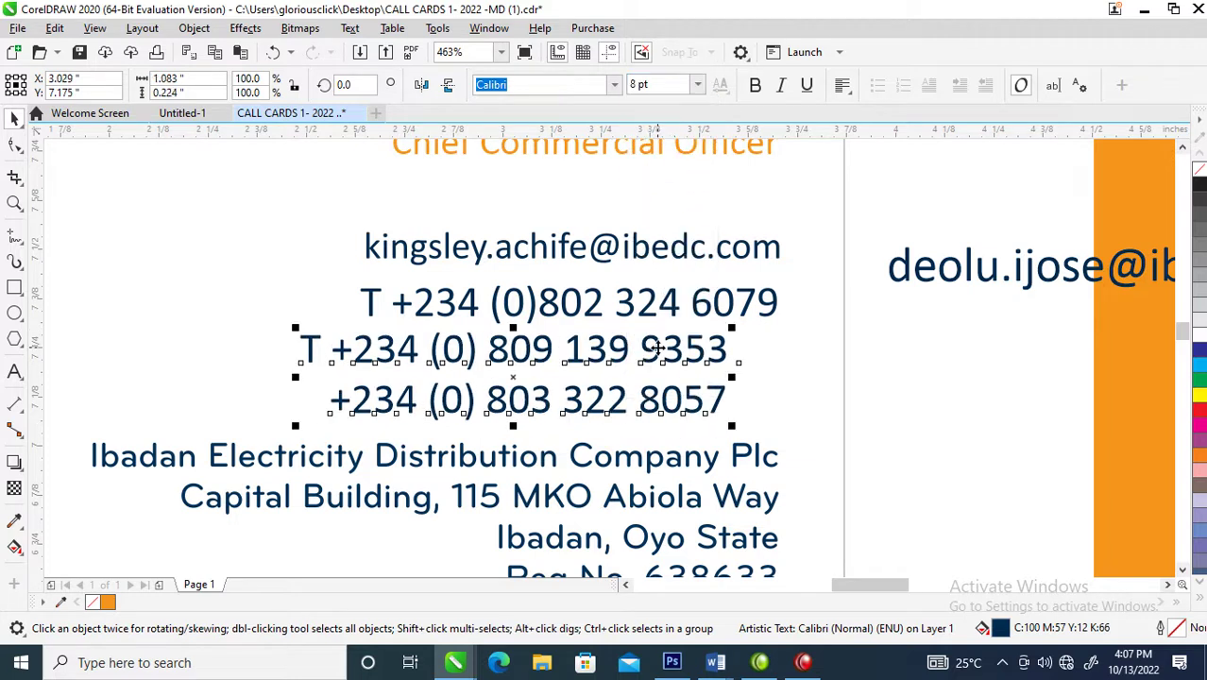
pyautogui.moveTo(658, 349); pyautogui.dragTo(712, 353)
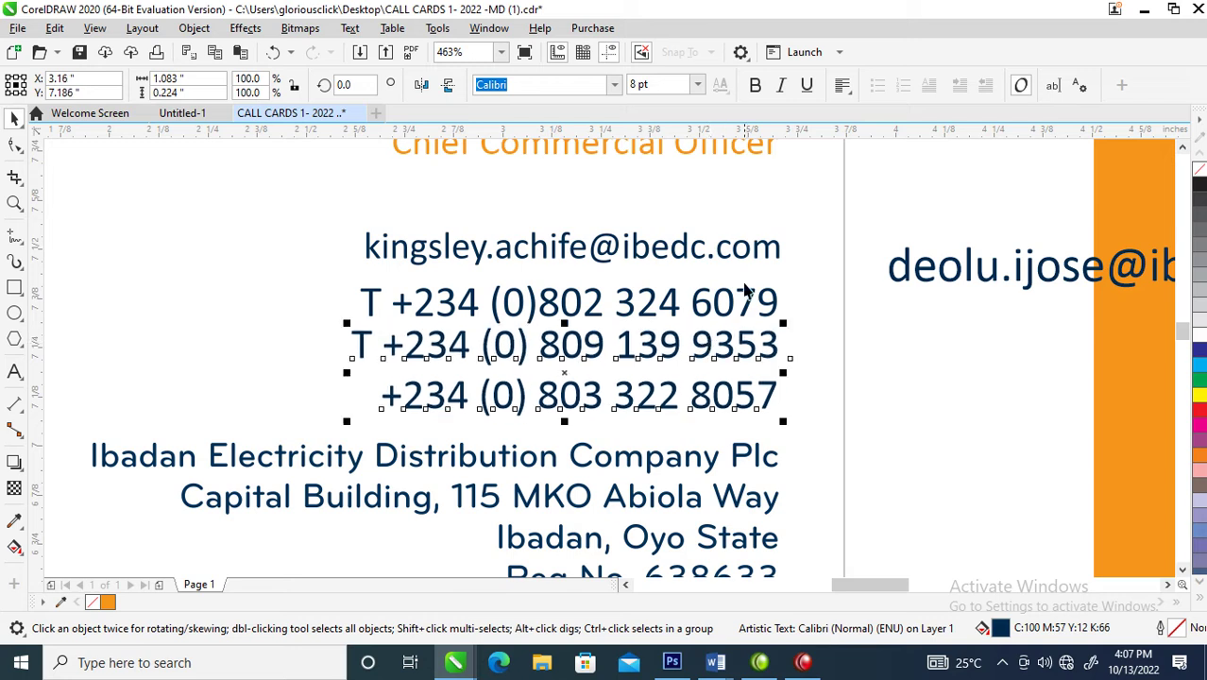
# - Delete the old phone number and move the new two-line phone text up into its place
pyautogui.click(340, 354)
pyautogui.press('Delete')
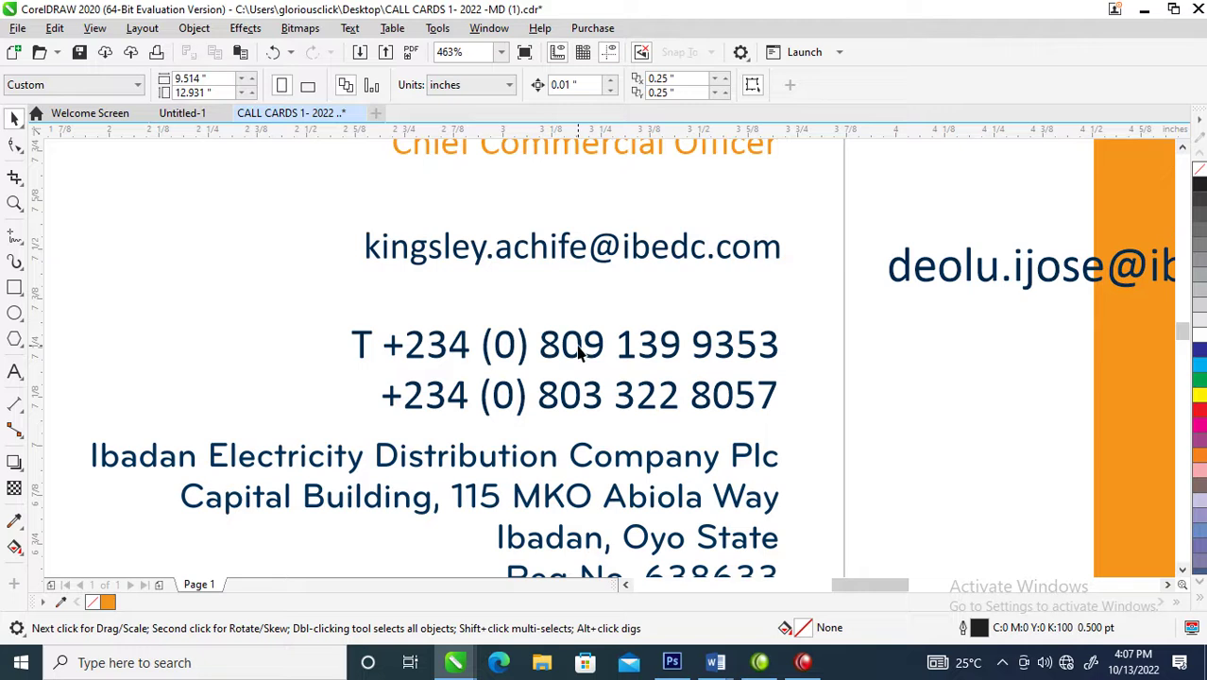
pyautogui.moveTo(582, 352); pyautogui.dragTo(586, 311)
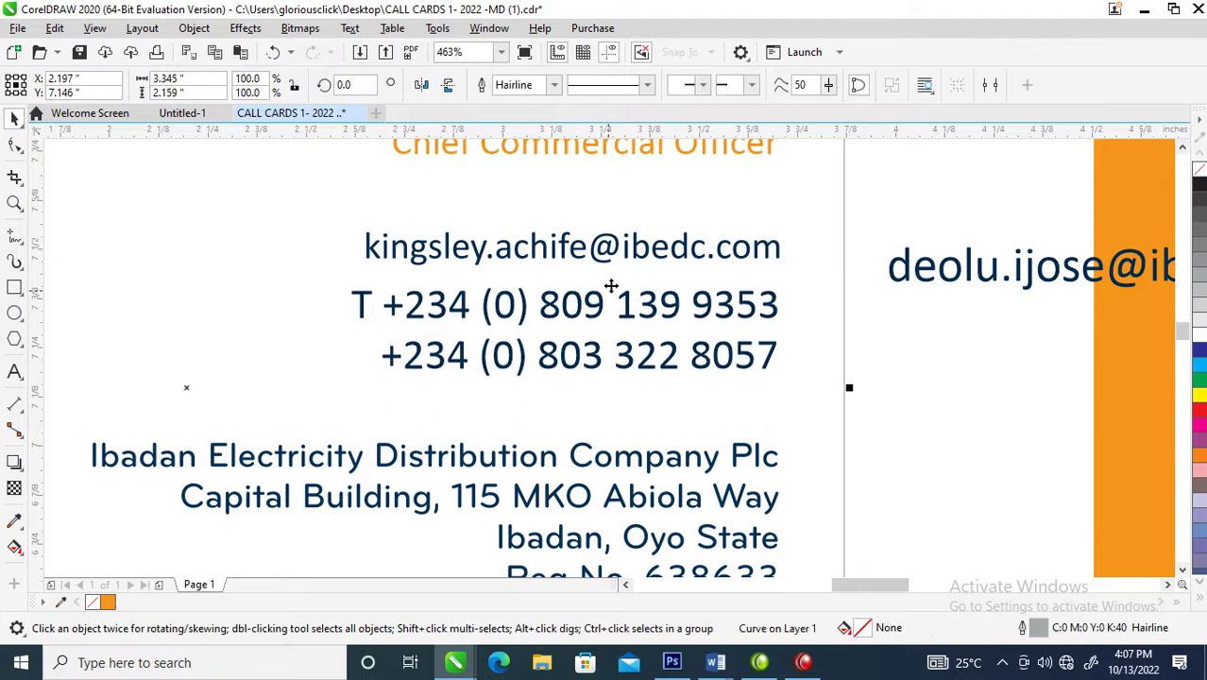
pyautogui.click(917, 387)
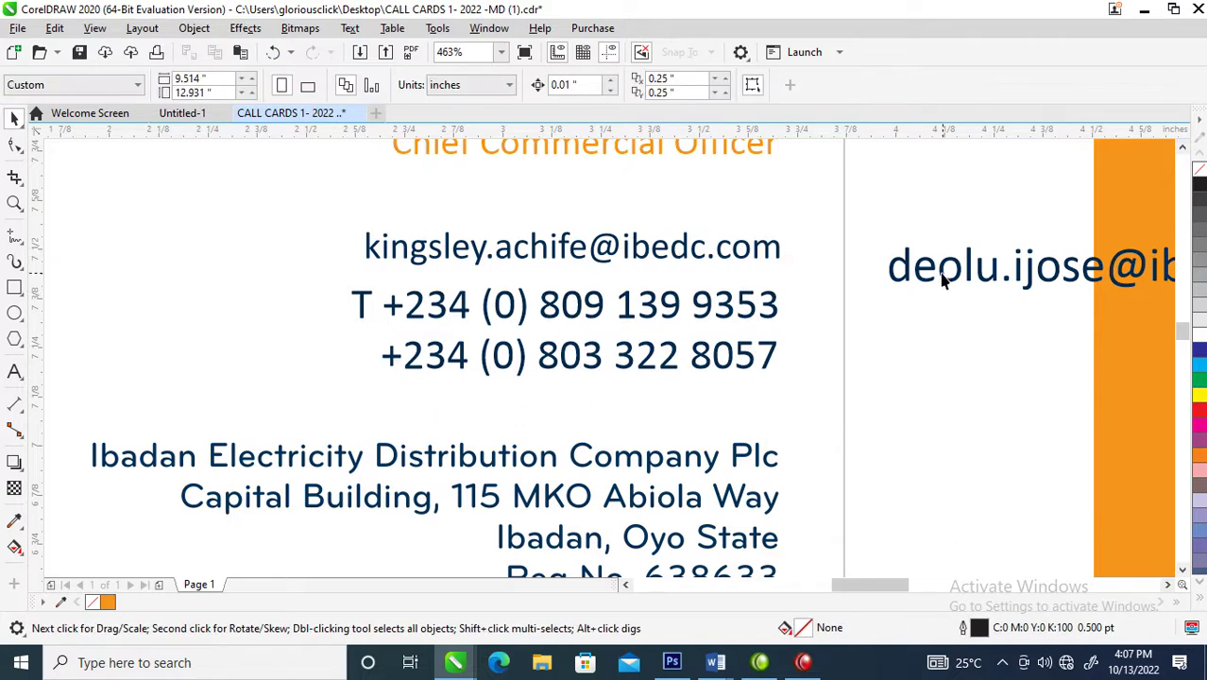
# - Copy all properties of the phone text onto the new e-mail text, and put it in place of the old e-mail after deleting that
pyautogui.moveTo(942, 276); pyautogui.dragTo(864, 283)
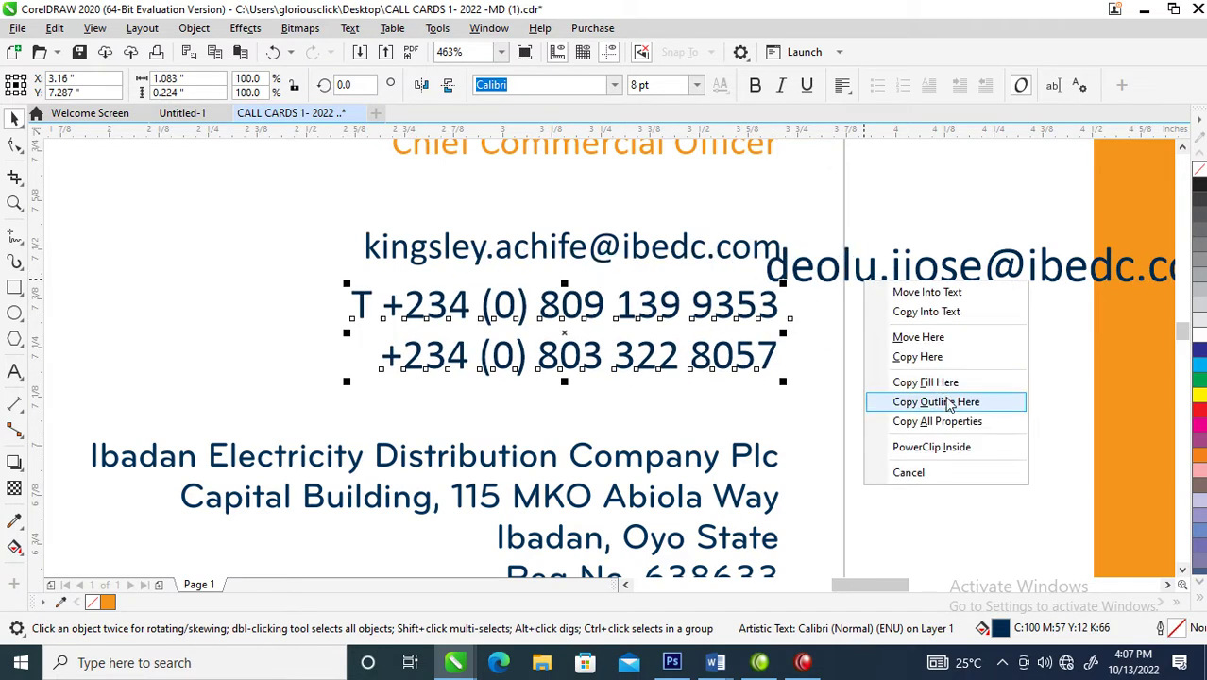
pyautogui.click(930, 427)
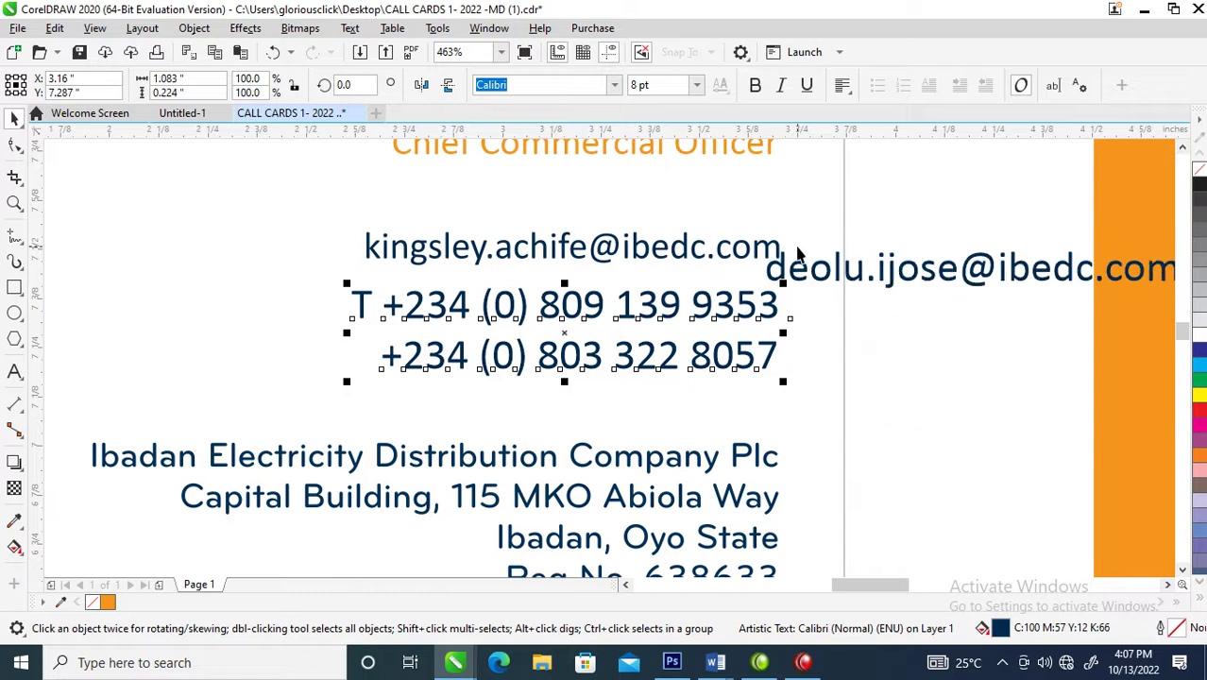
pyautogui.click(314, 292)
pyautogui.moveTo(650, 263); pyautogui.dragTo(306, 287)
pyautogui.press('Delete')
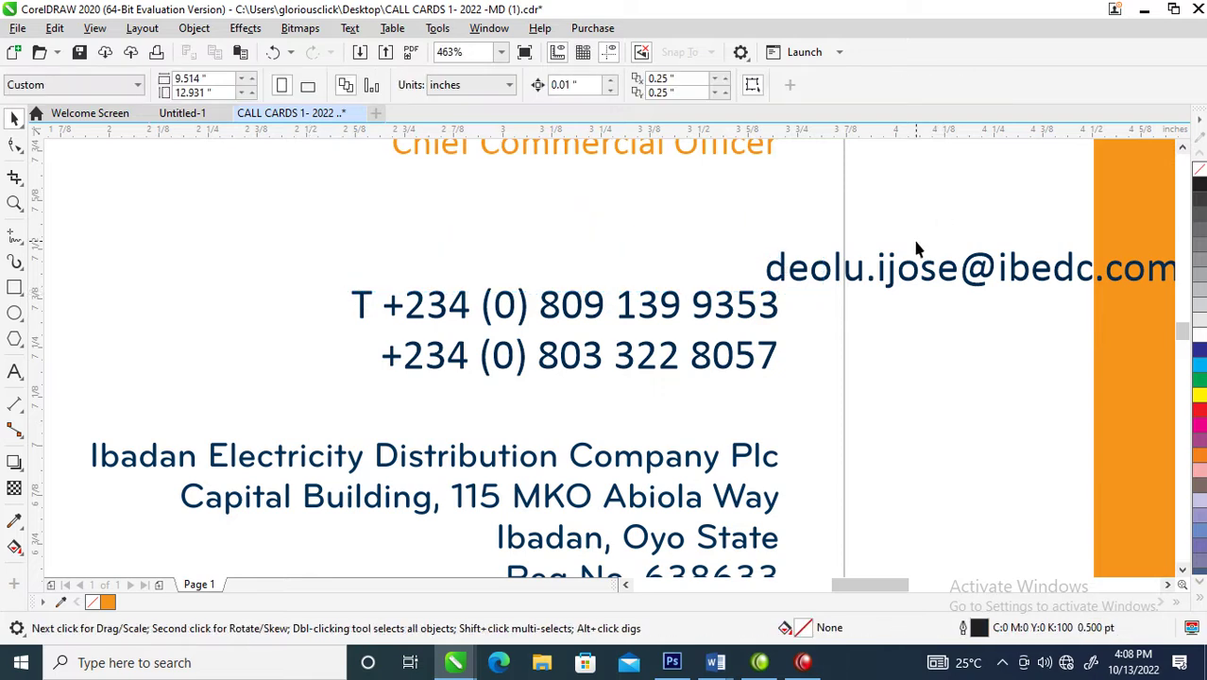
pyautogui.moveTo(849, 273); pyautogui.dragTo(447, 253)
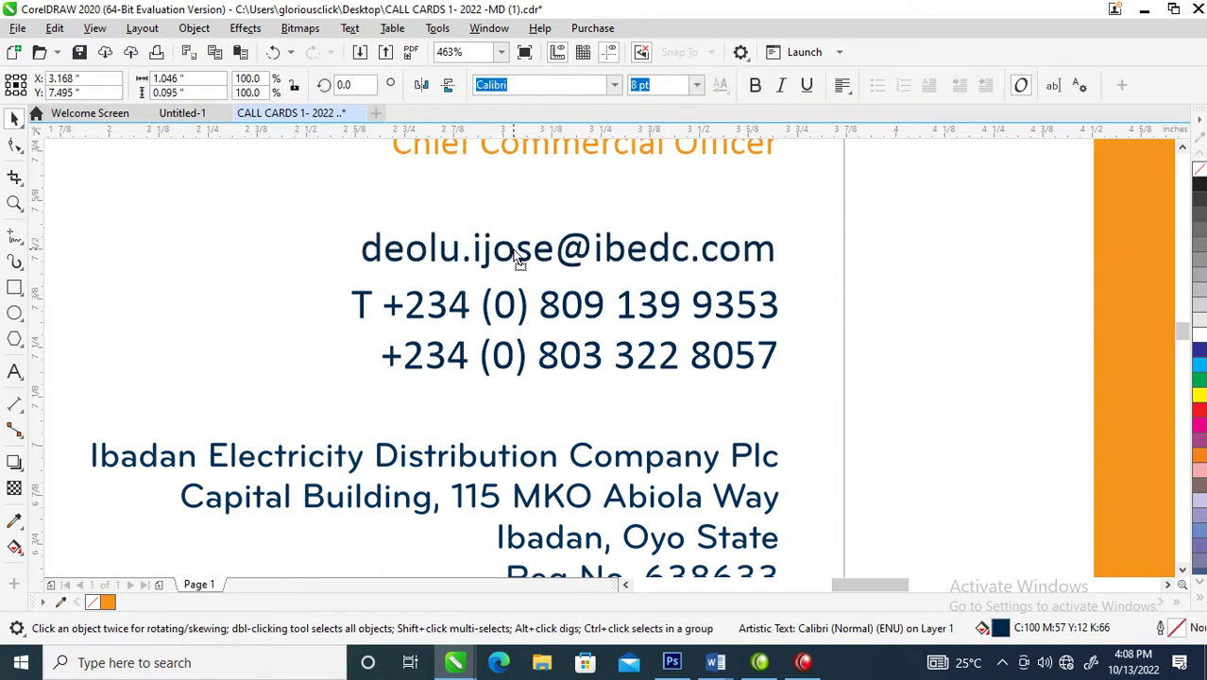
# - Right-align the new e-mail and the phone text with the "Chief Commercial Officer" title
pyautogui.keyDown('shift'); pyautogui.click(770, 311); pyautogui.keyUp('shift')
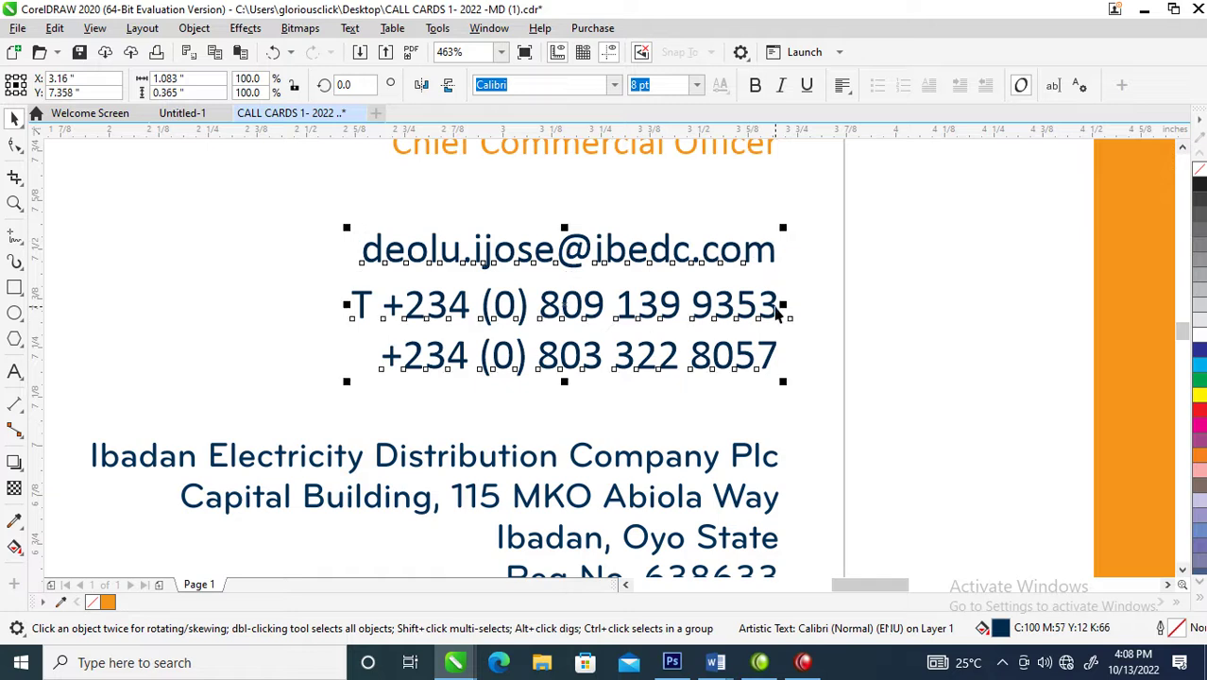
pyautogui.keyDown('shift'); pyautogui.click(769, 149); pyautogui.keyUp('shift')
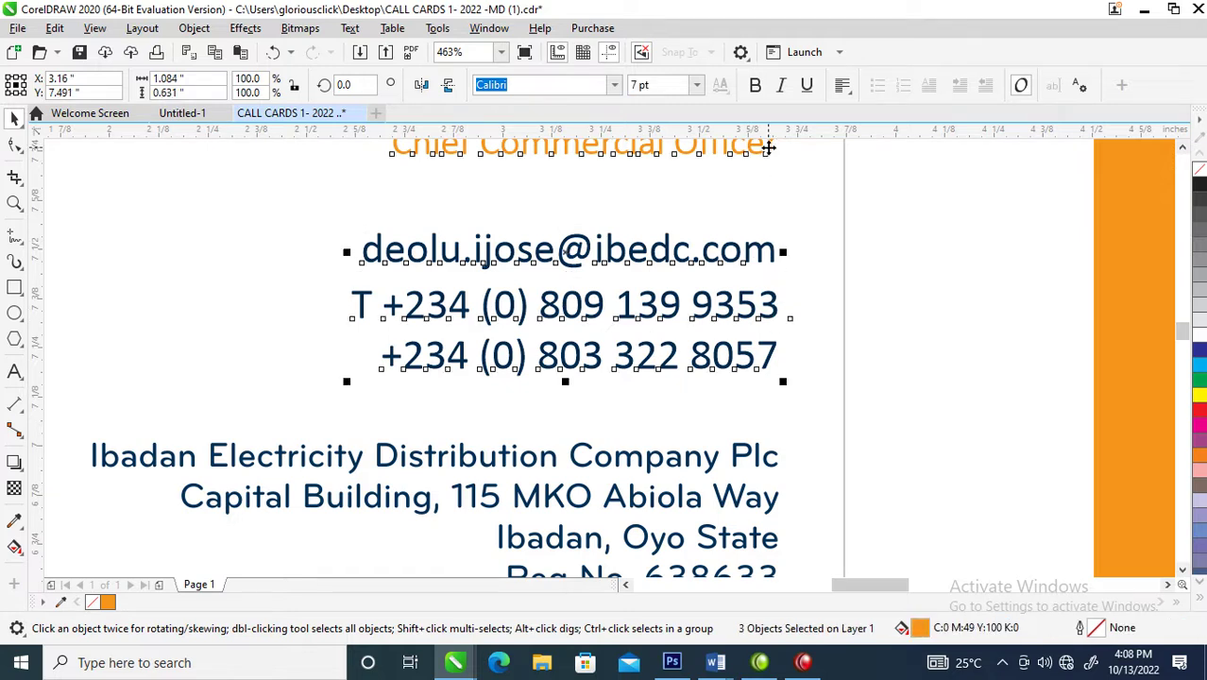
pyautogui.press('r')
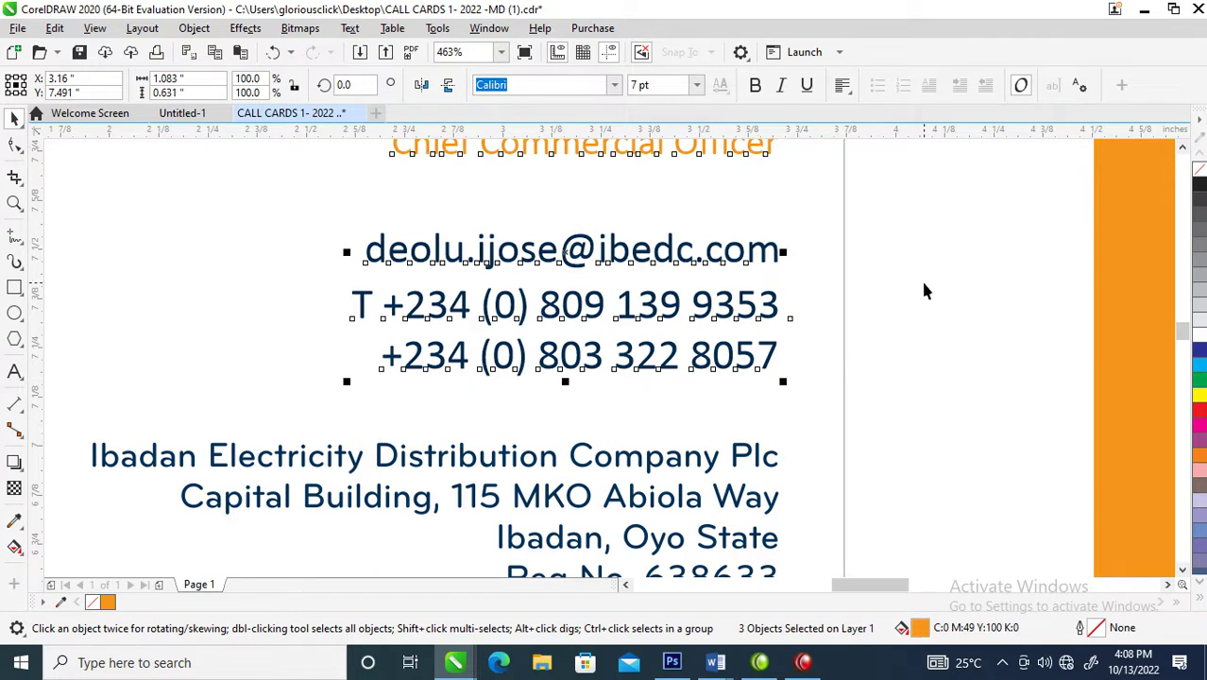
pyautogui.click(924, 291)
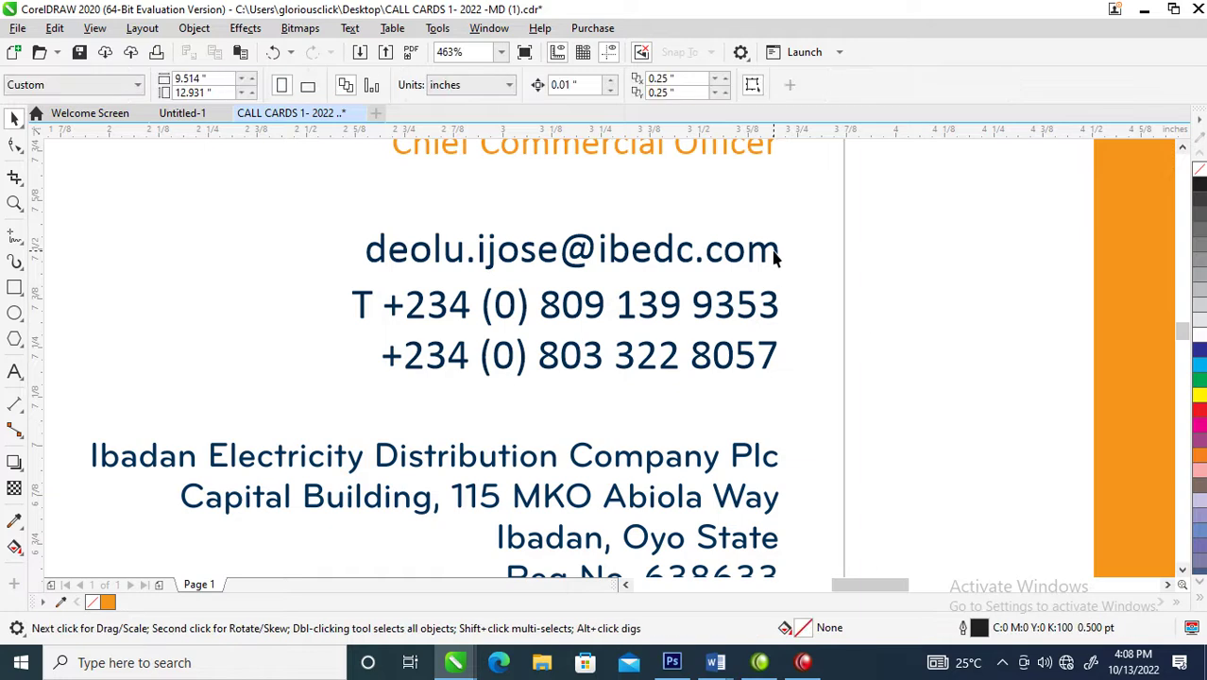
# - Delete the front and back of the lowest card pair, which still carries the Managing Director's details
pyautogui.scroll(-2, 776, 257)
pyautogui.scroll(-1, 767, 276)
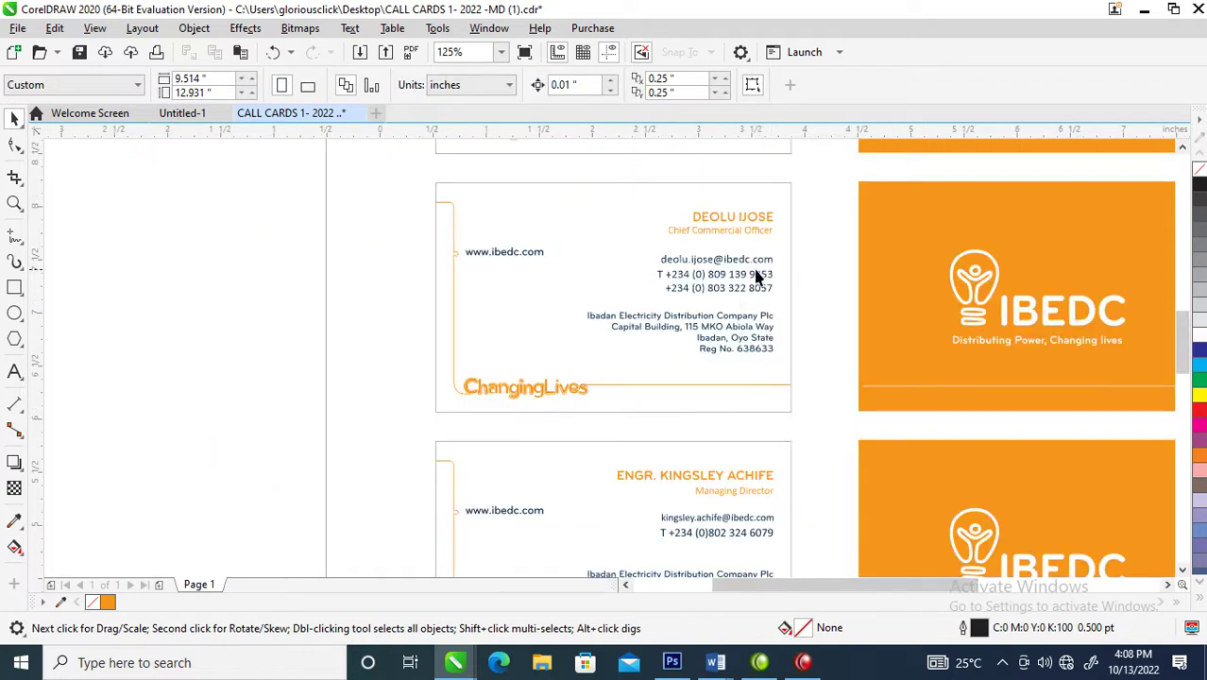
pyautogui.scroll(-1, 727, 272)
pyautogui.press('z')
pyautogui.moveTo(539, 191); pyautogui.dragTo(1058, 502)
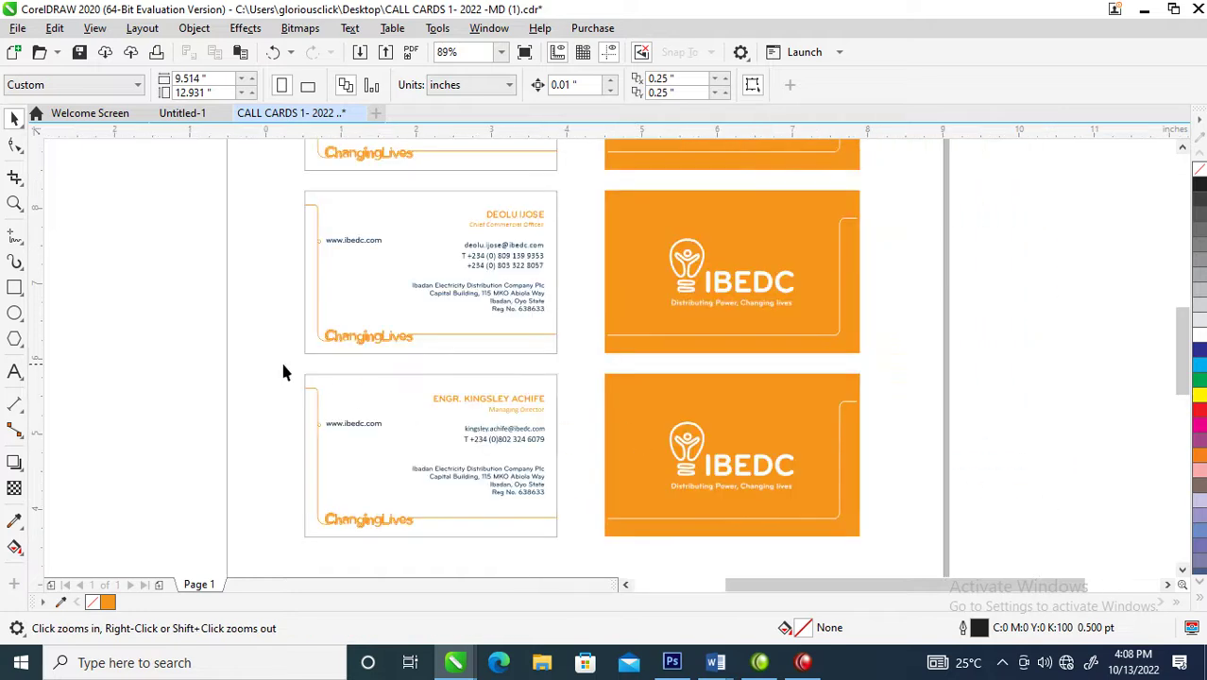
pyautogui.moveTo(464, 444); pyautogui.dragTo(912, 550)
pyautogui.press('Delete')
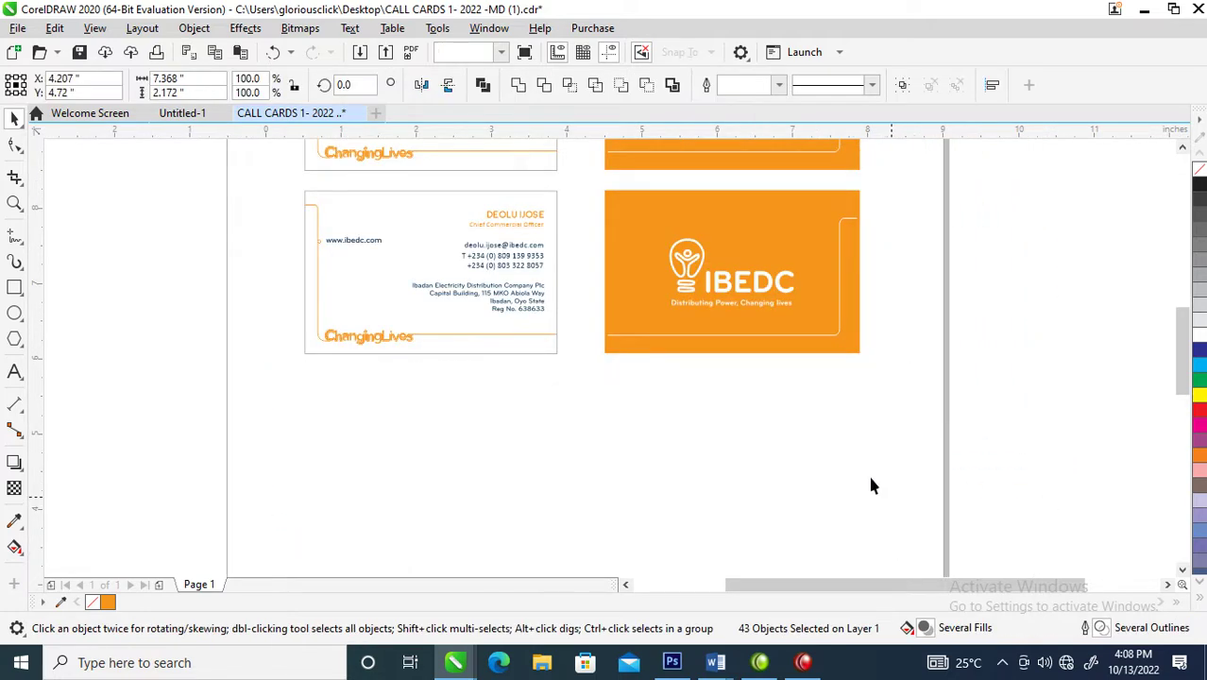
# - Duplicate the front and back of the finished Chief Commercial Officer card straight down into the empty space below
pyautogui.moveTo(689, 304); pyautogui.dragTo(288, 410)
pyautogui.hotkey('ctrl', 'z')
pyautogui.moveTo(956, 187); pyautogui.dragTo(445, 331)
pyautogui.moveTo(255, 395); pyautogui.dragTo(255, 394)
pyautogui.moveTo(545, 267); pyautogui.dragTo(546, 417)
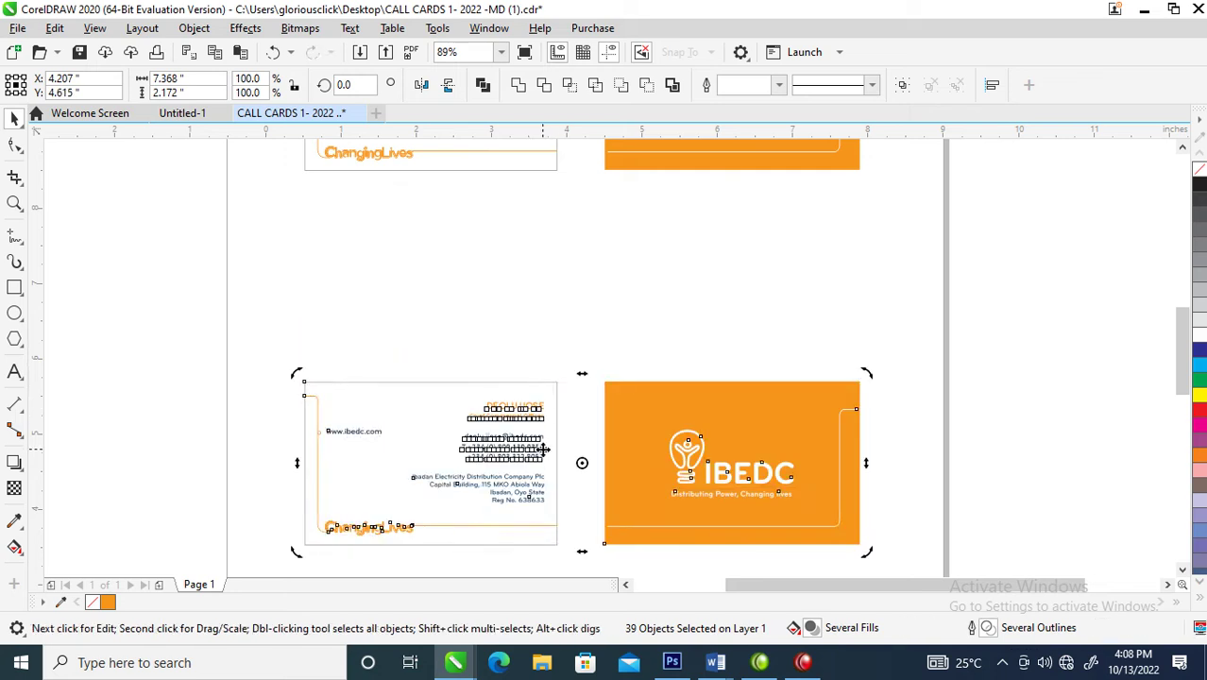
pyautogui.hotkey('ctrl', 'z')
pyautogui.moveTo(510, 270); pyautogui.dragTo(511, 468)
pyautogui.rightClick(511, 468)
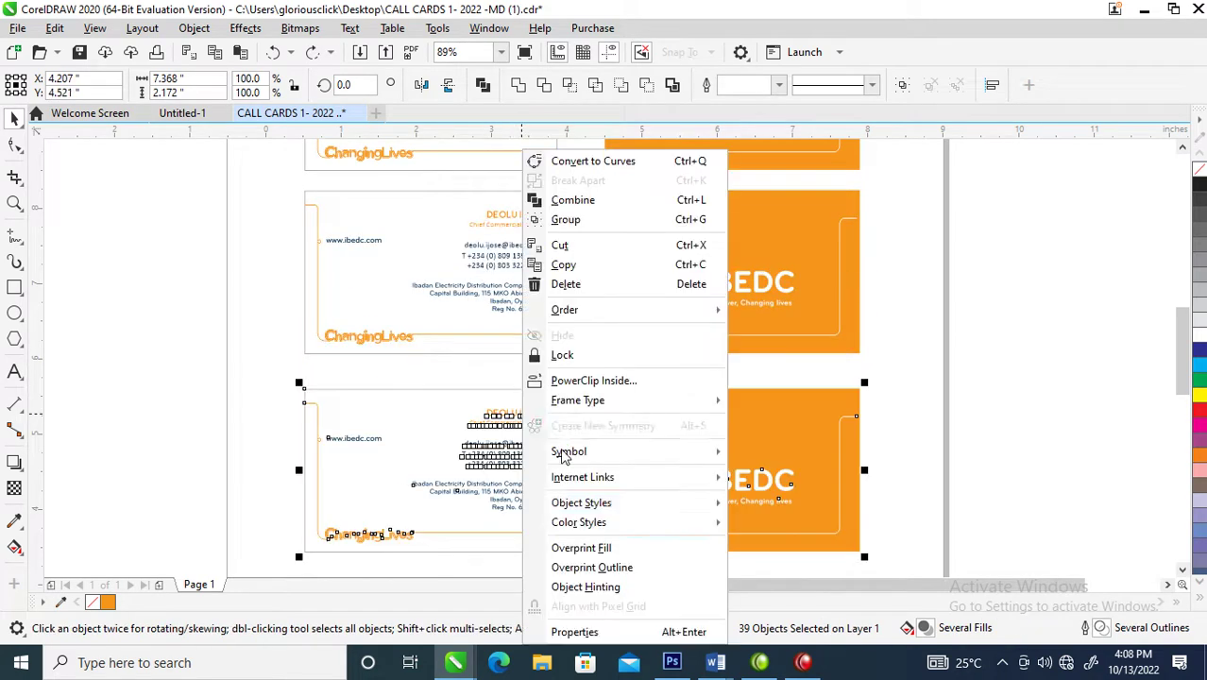
pyautogui.press('Escape')
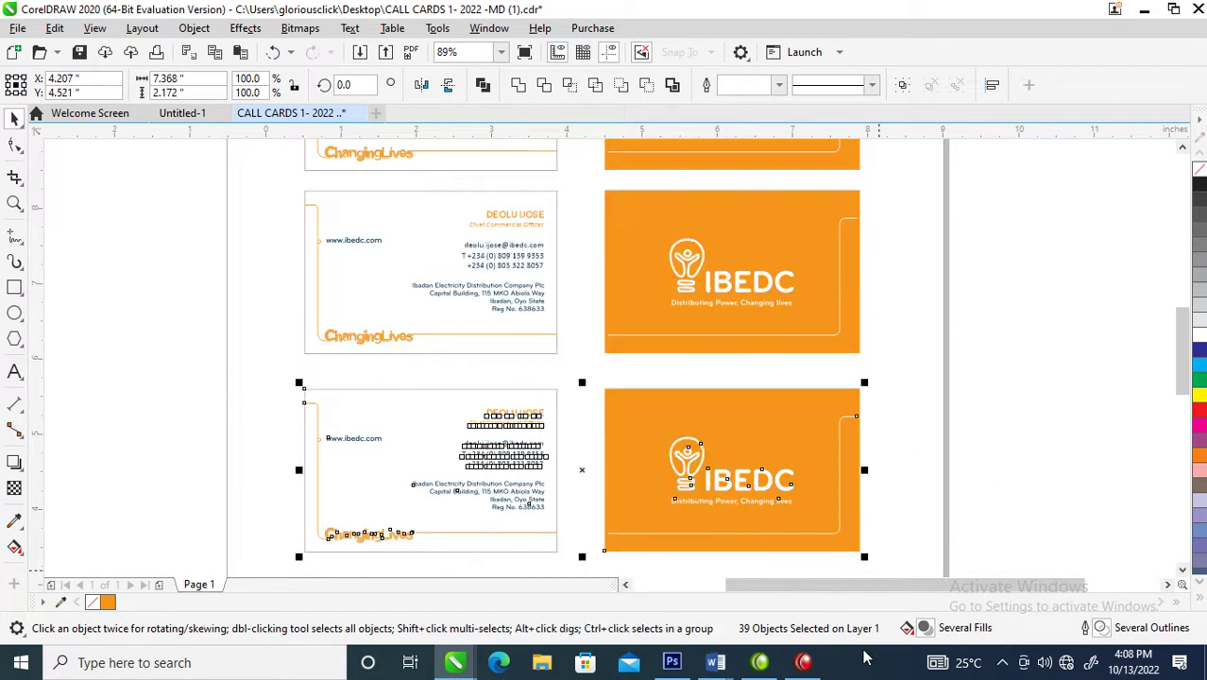
# - Switch to the Word document and cut all the remaining text with the next officer's name, title, e-mail and phone numbers
pyautogui.click(715, 662)
pyautogui.click(912, 573)
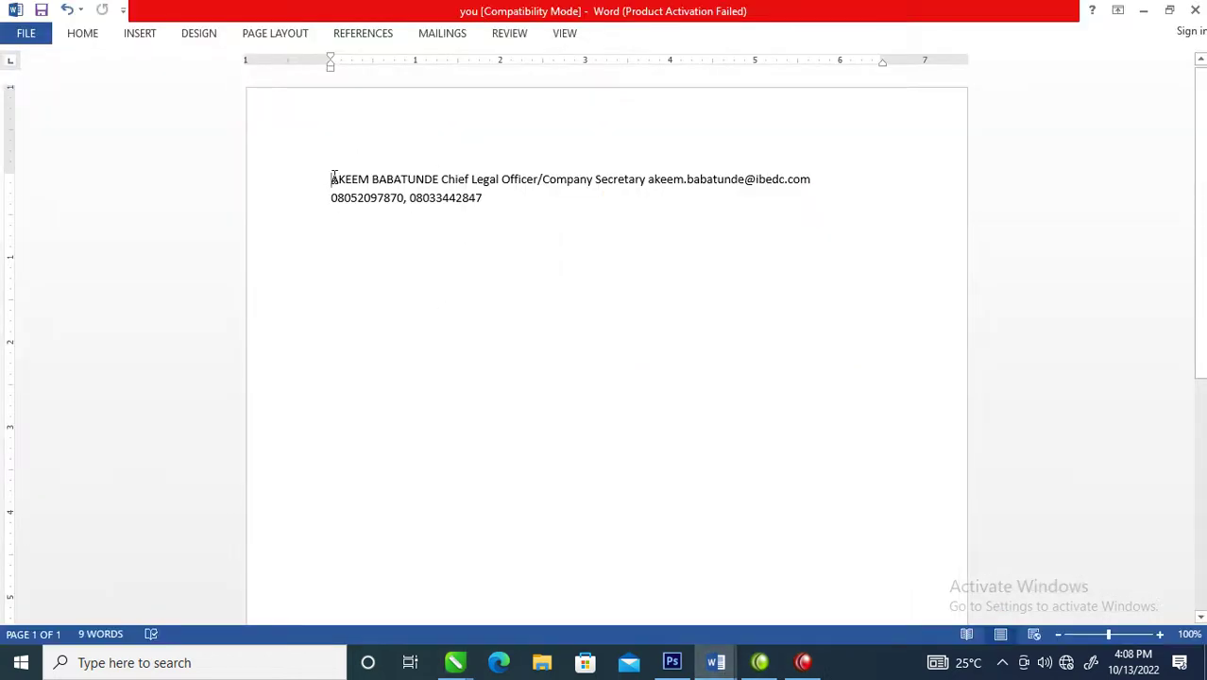
pyautogui.moveTo(334, 177); pyautogui.dragTo(470, 209)
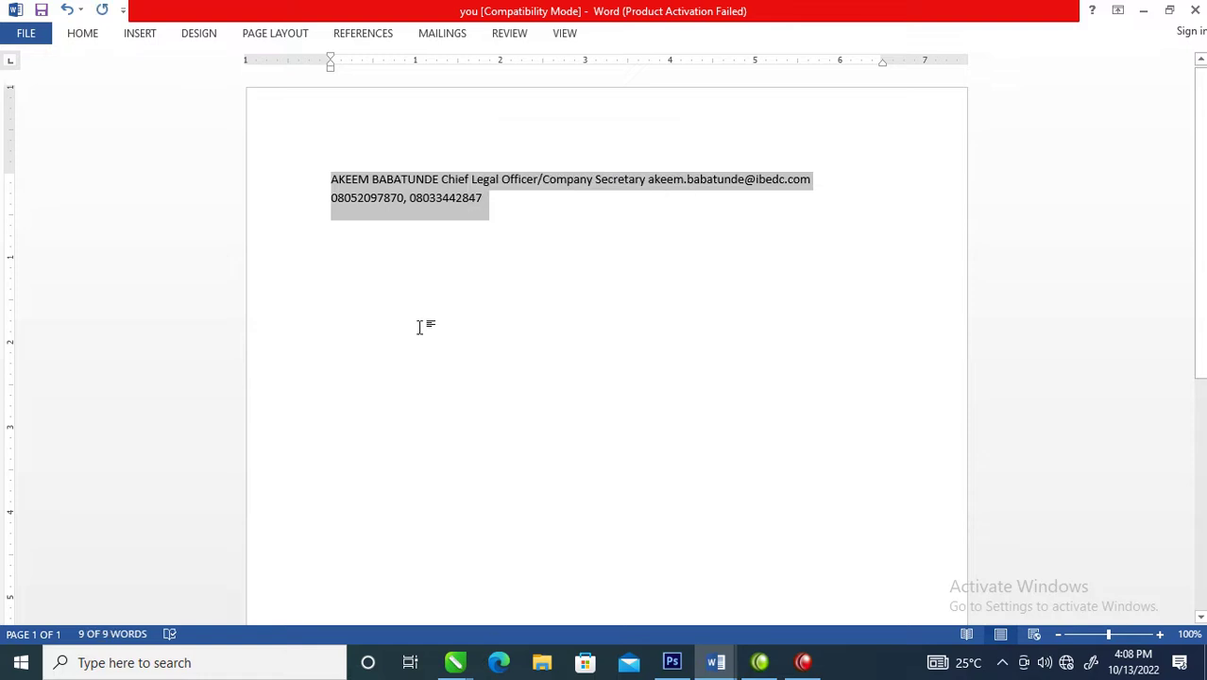
pyautogui.hotkey('ctrl', 'x')
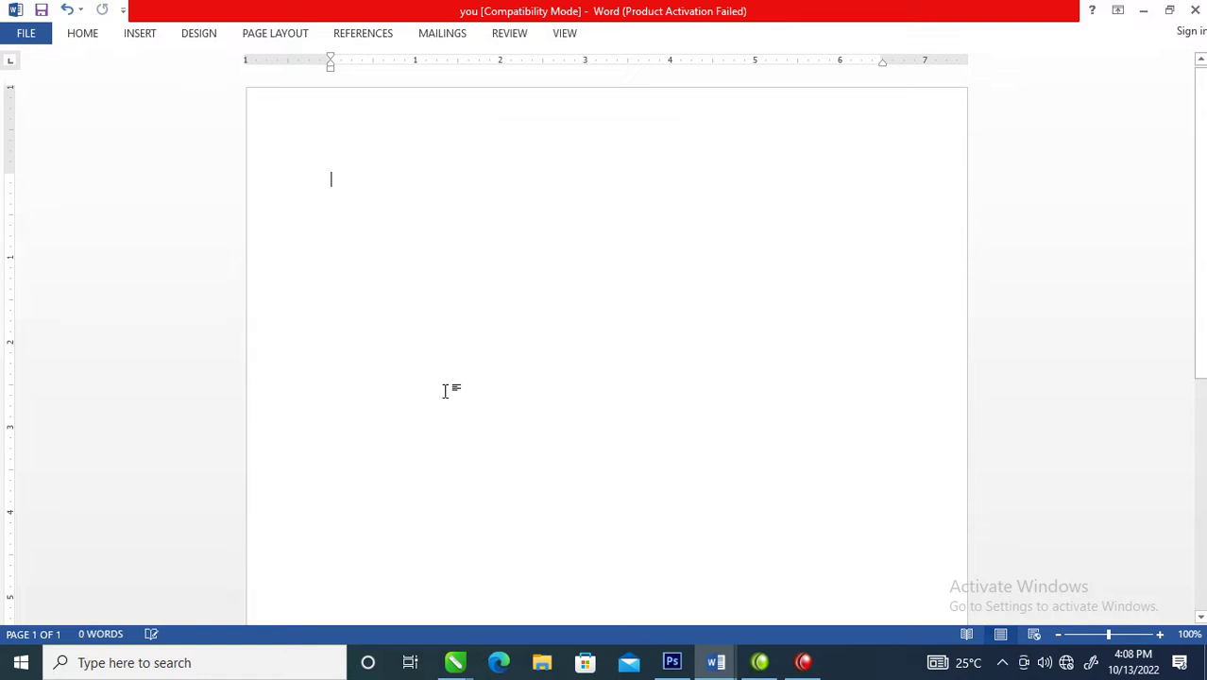
# - Return to the call cards file in CorelDRAW and paste the cut details as artistic text above the duplicated pair, maintaining fonts and formatting
pyautogui.click(459, 664)
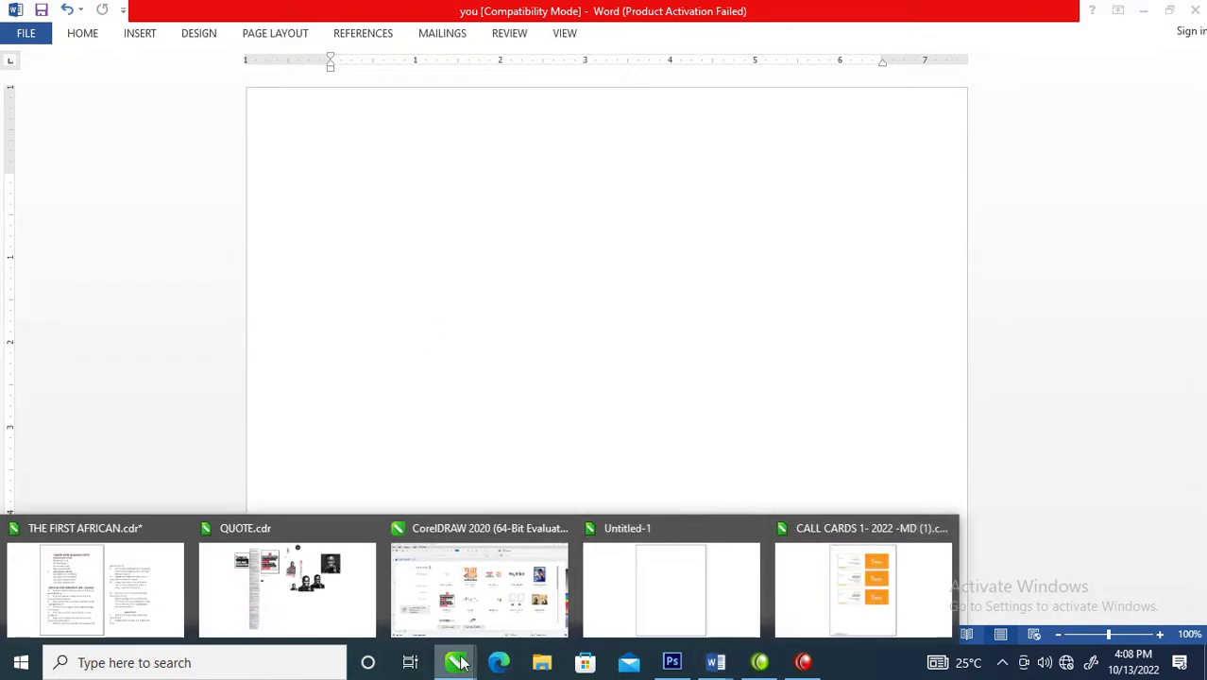
pyautogui.click(819, 587)
pyautogui.press('z')
pyautogui.moveTo(445, 413); pyautogui.dragTo(806, 524)
pyautogui.press('Escape')
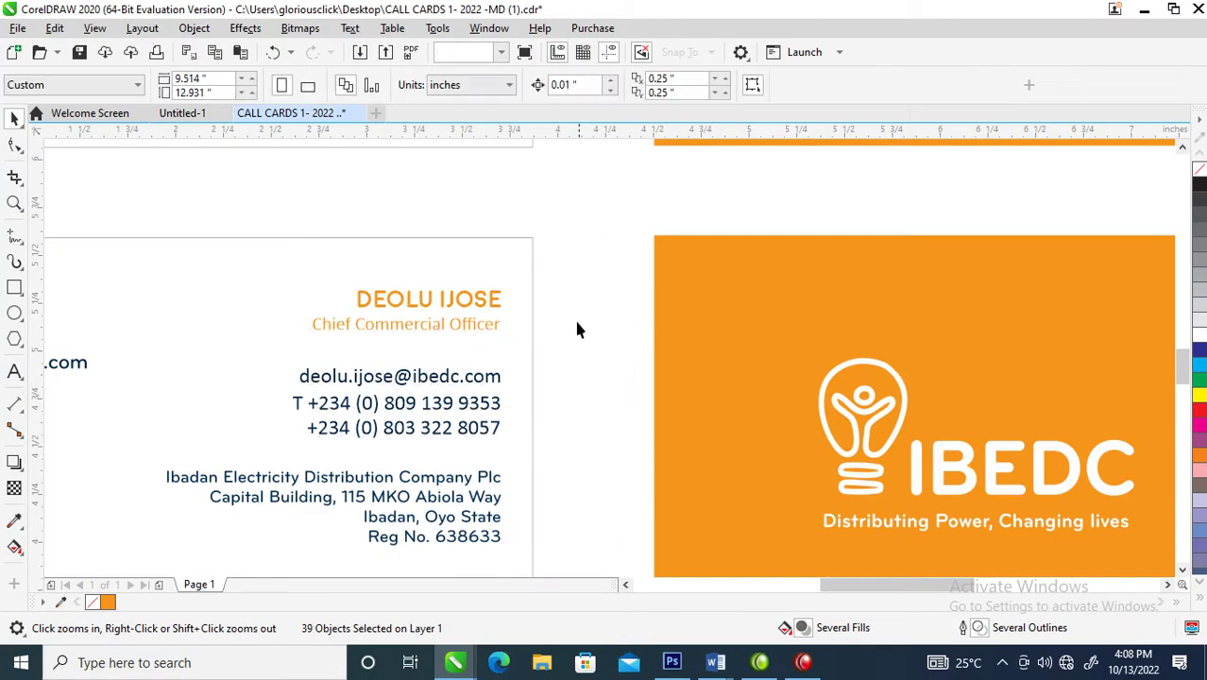
pyautogui.press('F10')
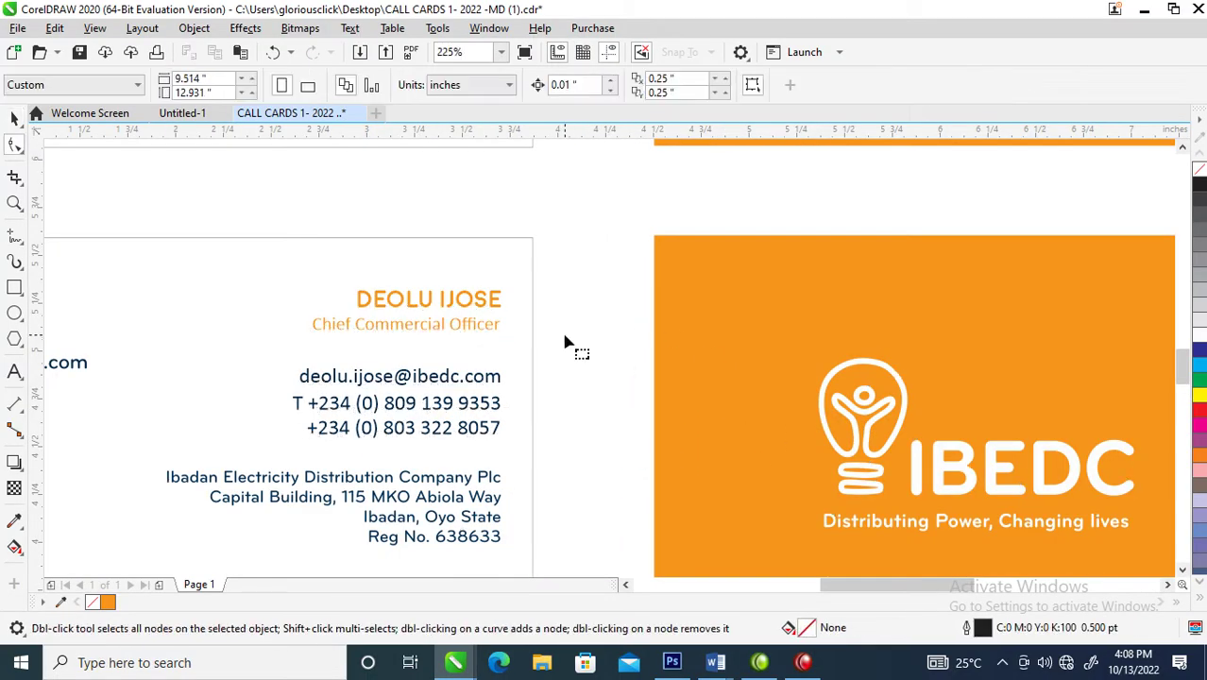
pyautogui.press('F8')
pyautogui.click(540, 203)
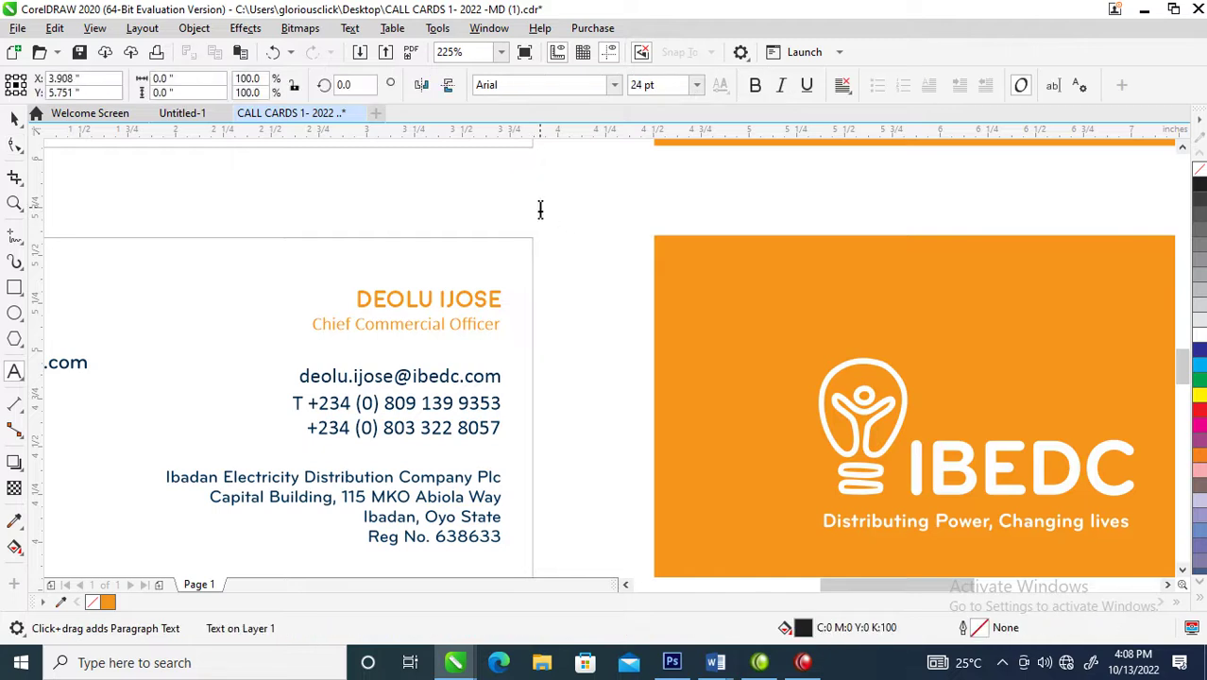
pyautogui.hotkey('ctrl', 'v')
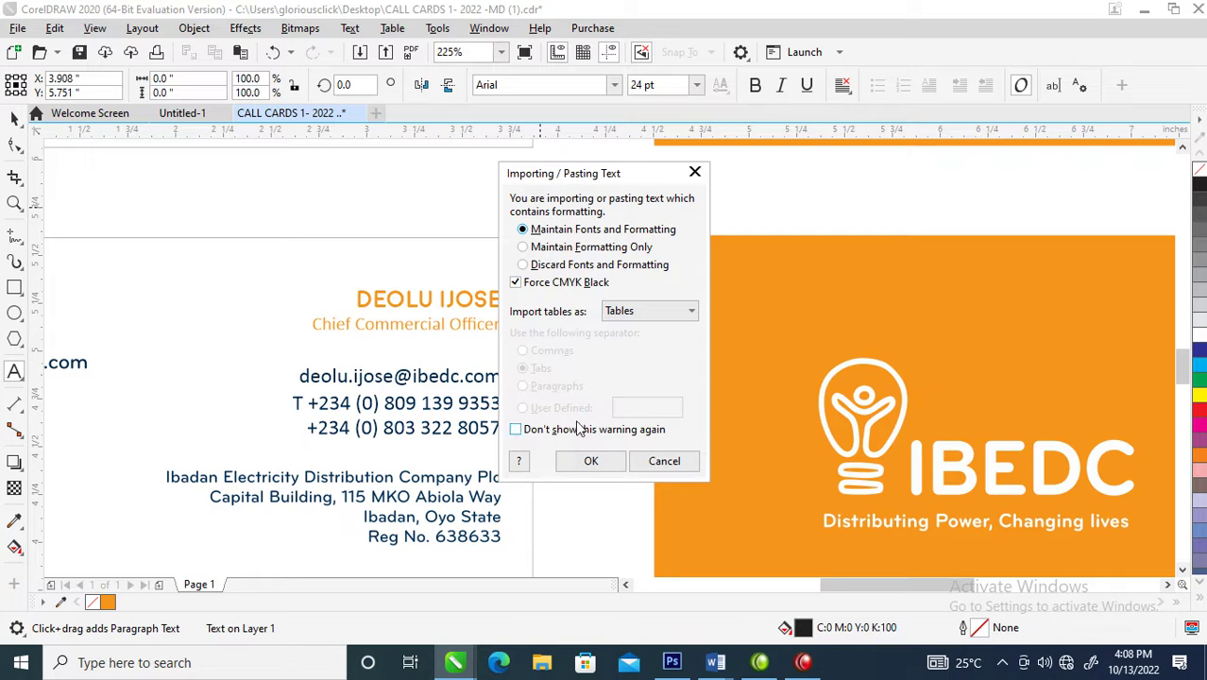
pyautogui.click(612, 459)
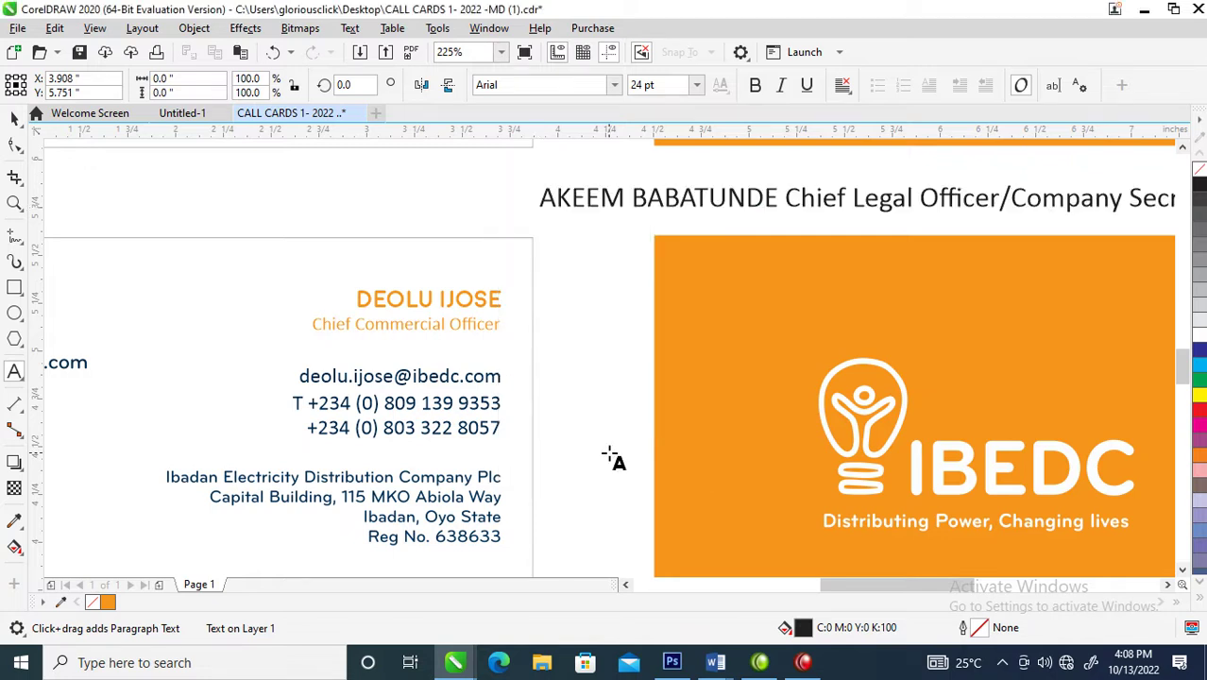
pyautogui.hotkey('ctrl', 'space')
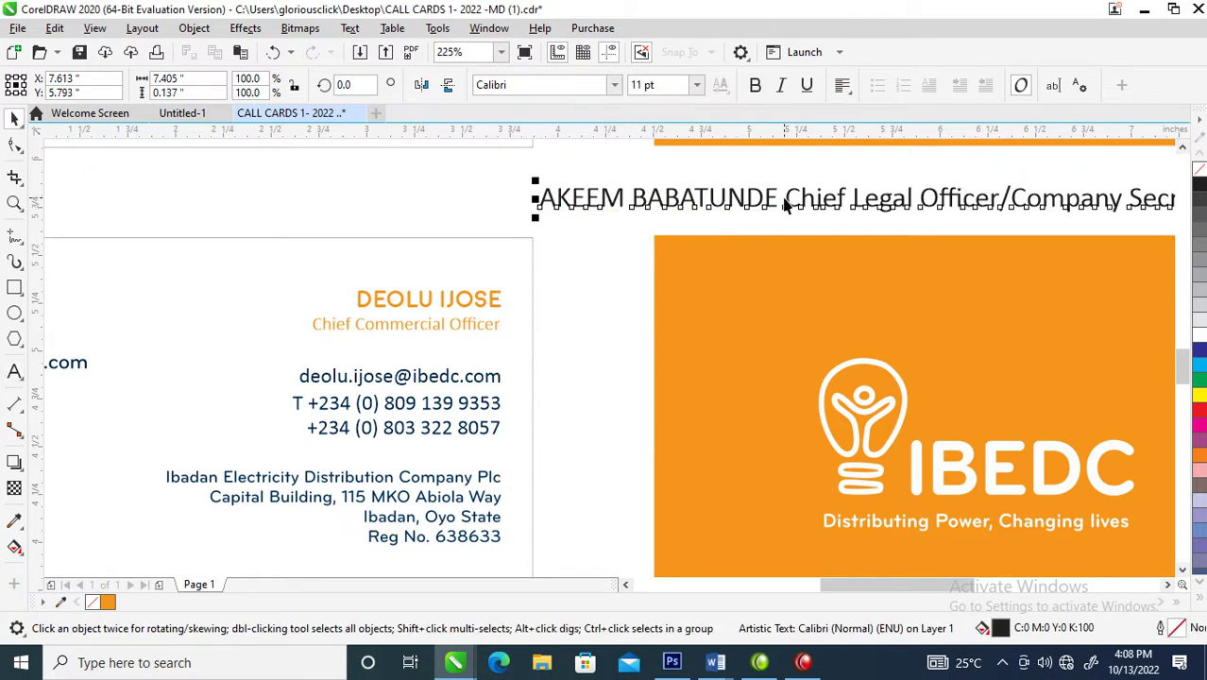
# - Split the pasted details above the duplicated card into separate lines for name, title, e-mail and phone numbers
pyautogui.doubleClick(784, 203)
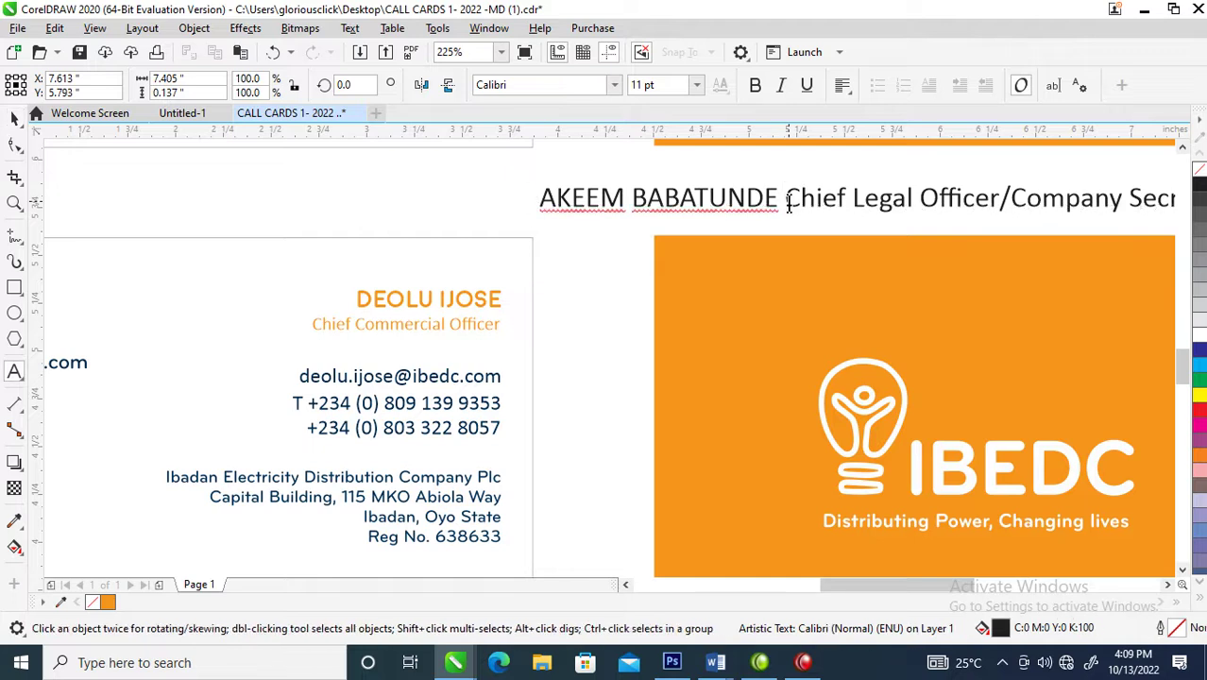
pyautogui.press('Return')
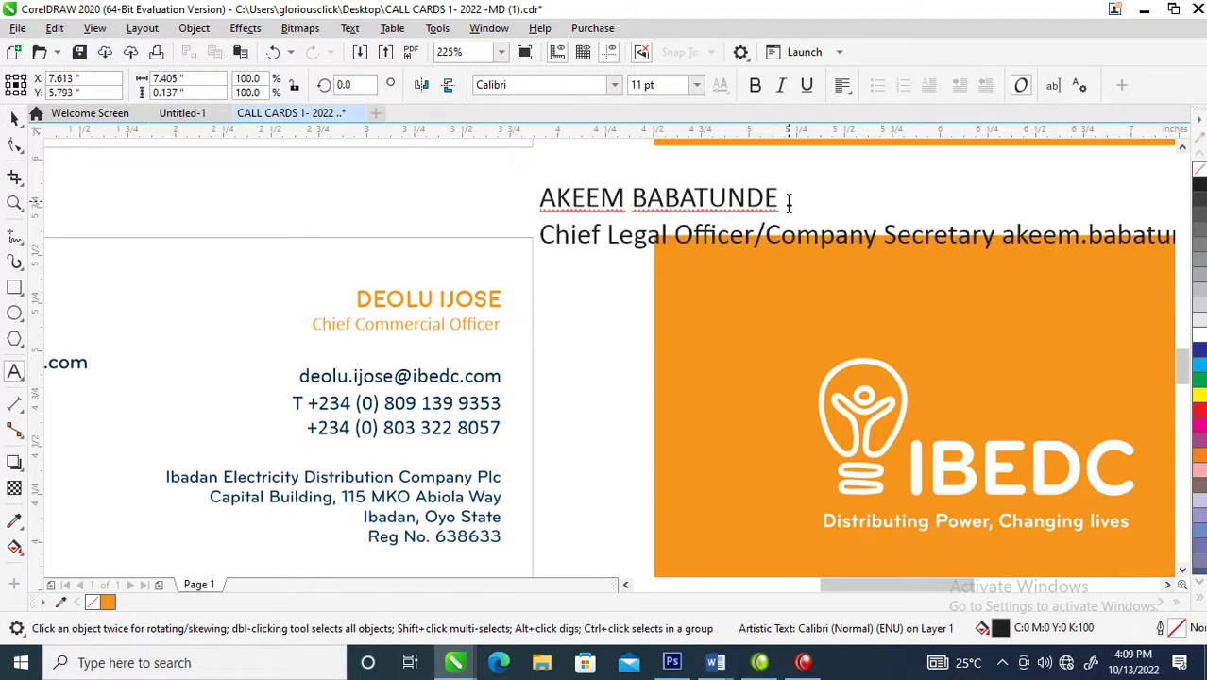
pyautogui.click(1006, 240)
pyautogui.press('Return')
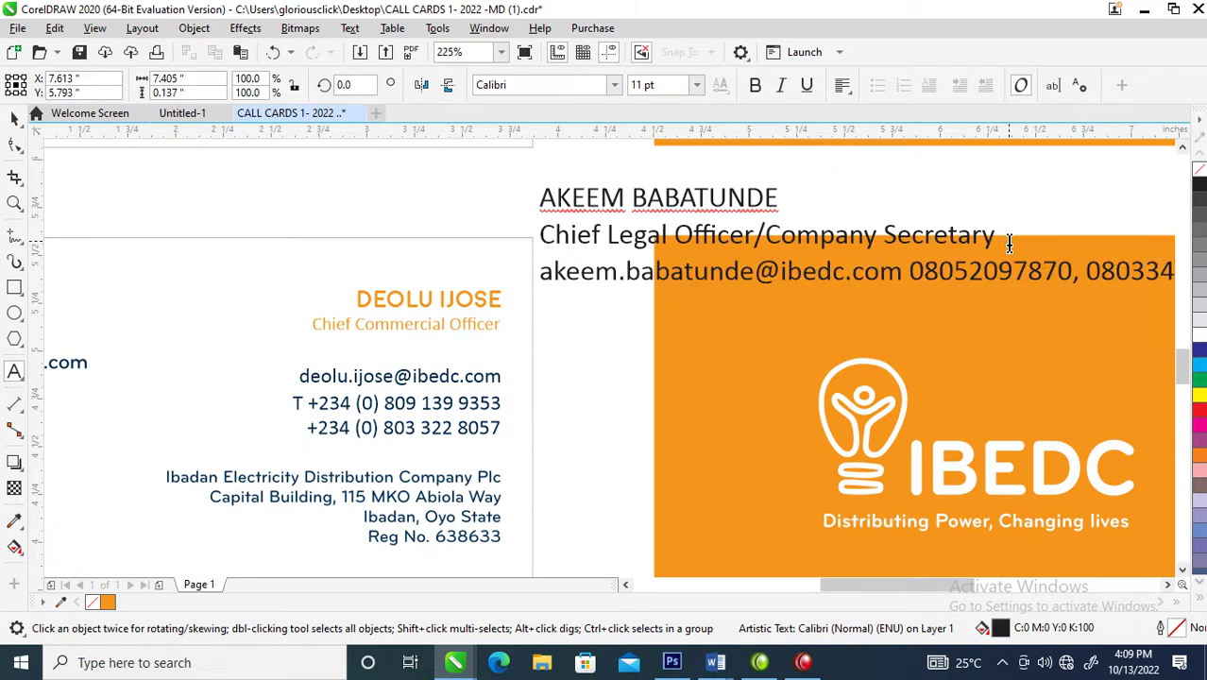
pyautogui.click(907, 271)
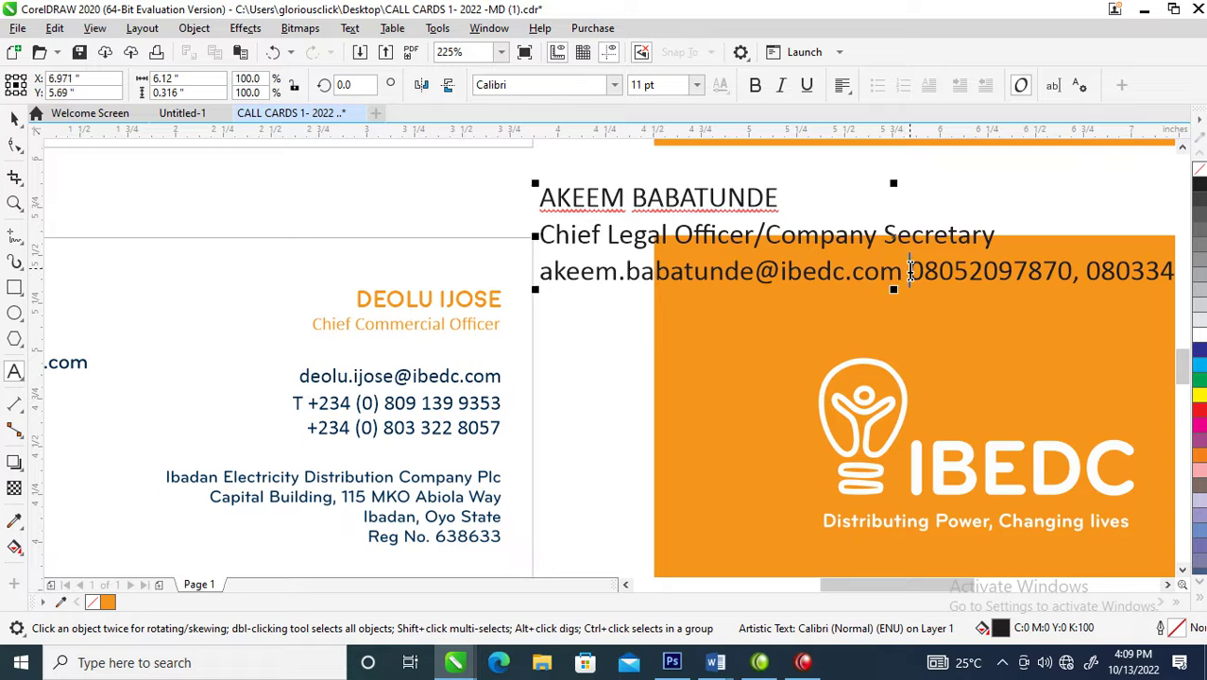
pyautogui.press('Return')
# - Cut the new officer's name out of the pasted details and place it as separate artistic text above the card front
pyautogui.moveTo(781, 196); pyautogui.dragTo(520, 202)
pyautogui.hotkey('ctrl', 'c')
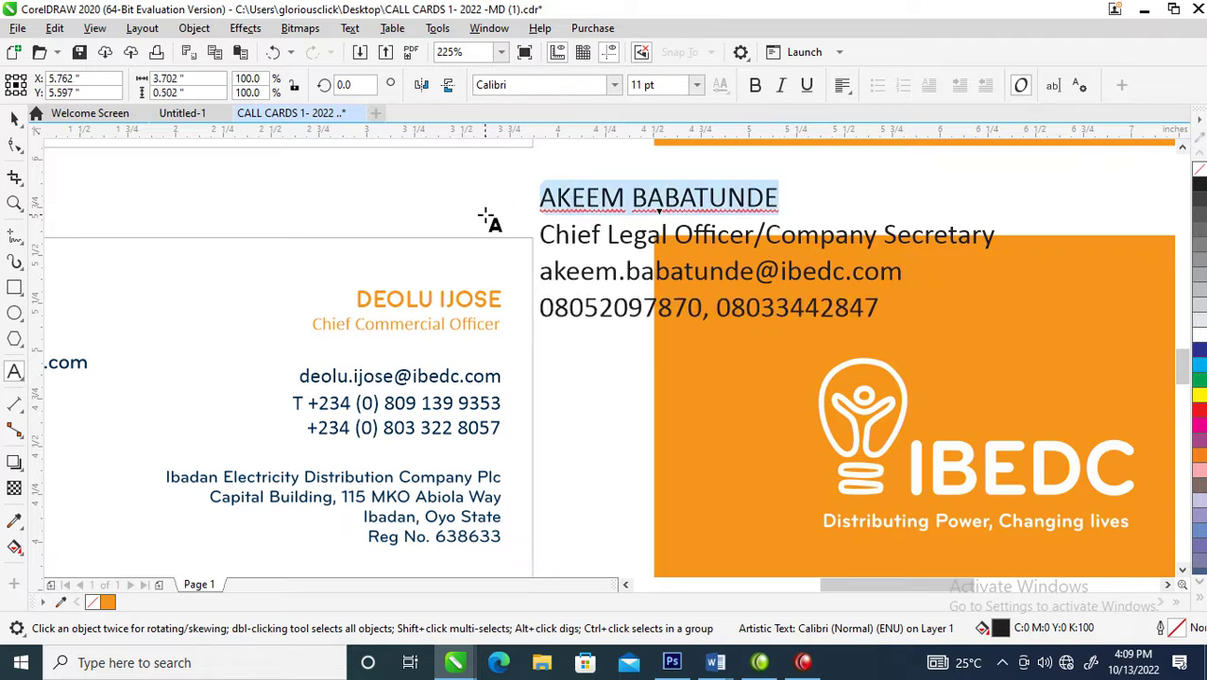
pyautogui.press('BackSpace')
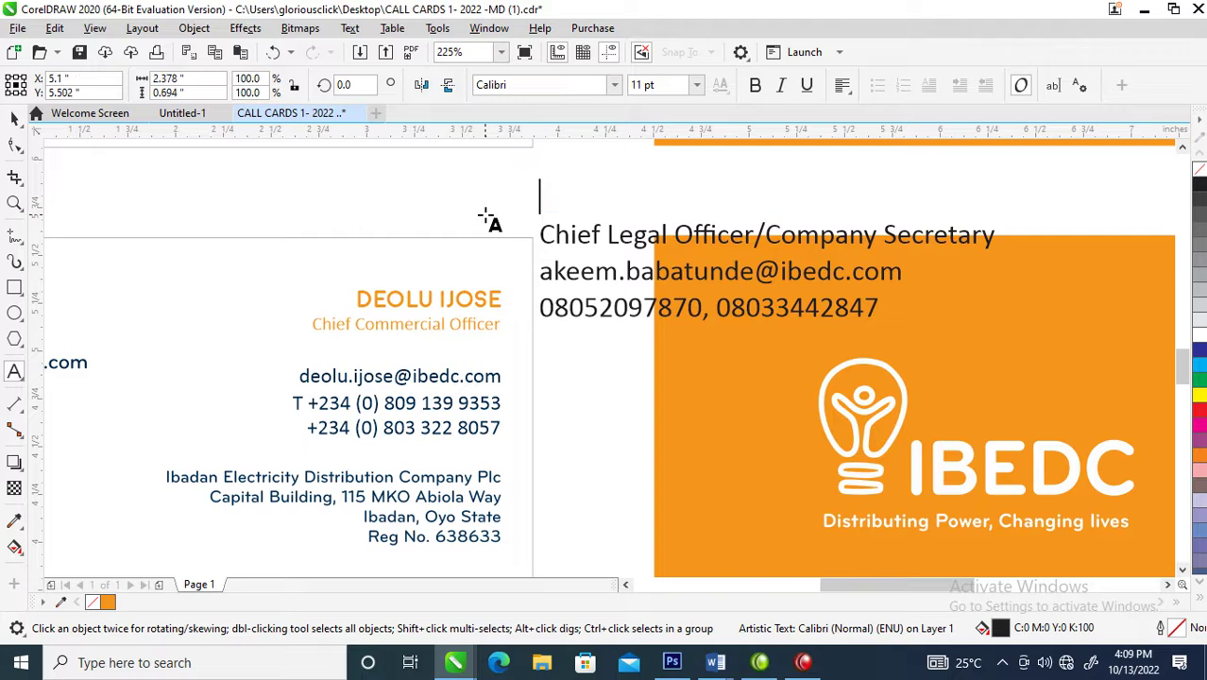
pyautogui.click(385, 209)
pyautogui.hotkey('ctrl', 'v')
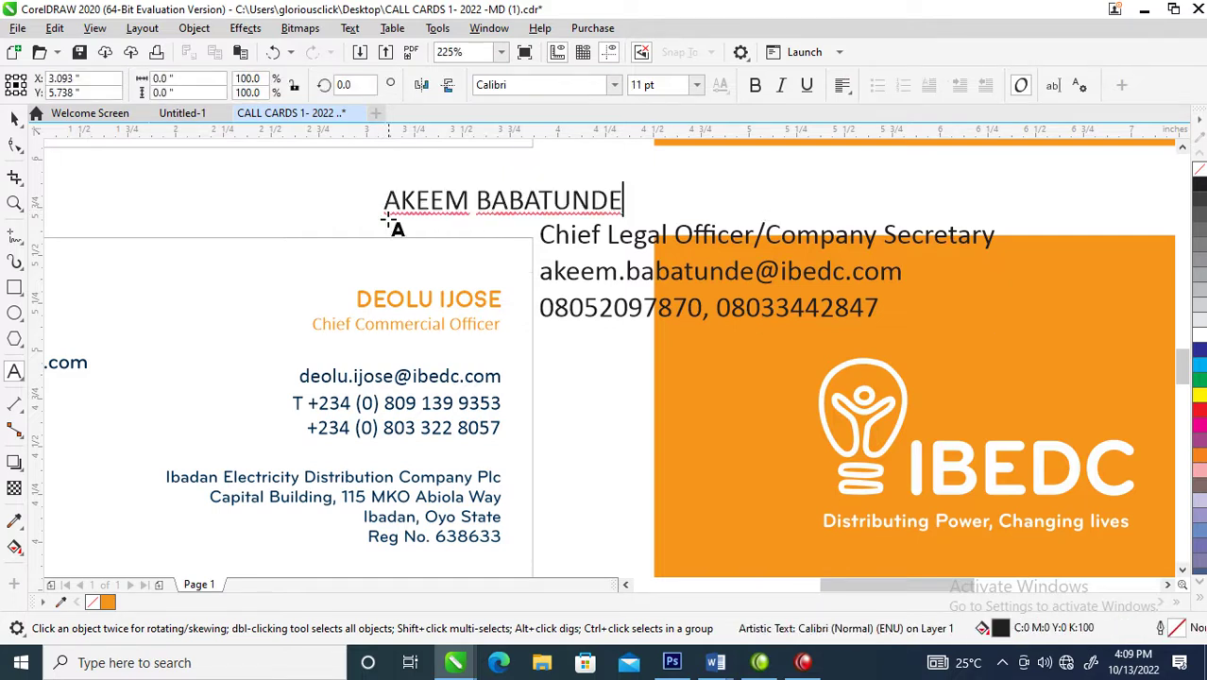
pyautogui.hotkey('ctrl', 'space')
# - Copy all properties of the previous officer's name on the card to the new officer's name
pyautogui.moveTo(462, 312); pyautogui.dragTo(477, 201)
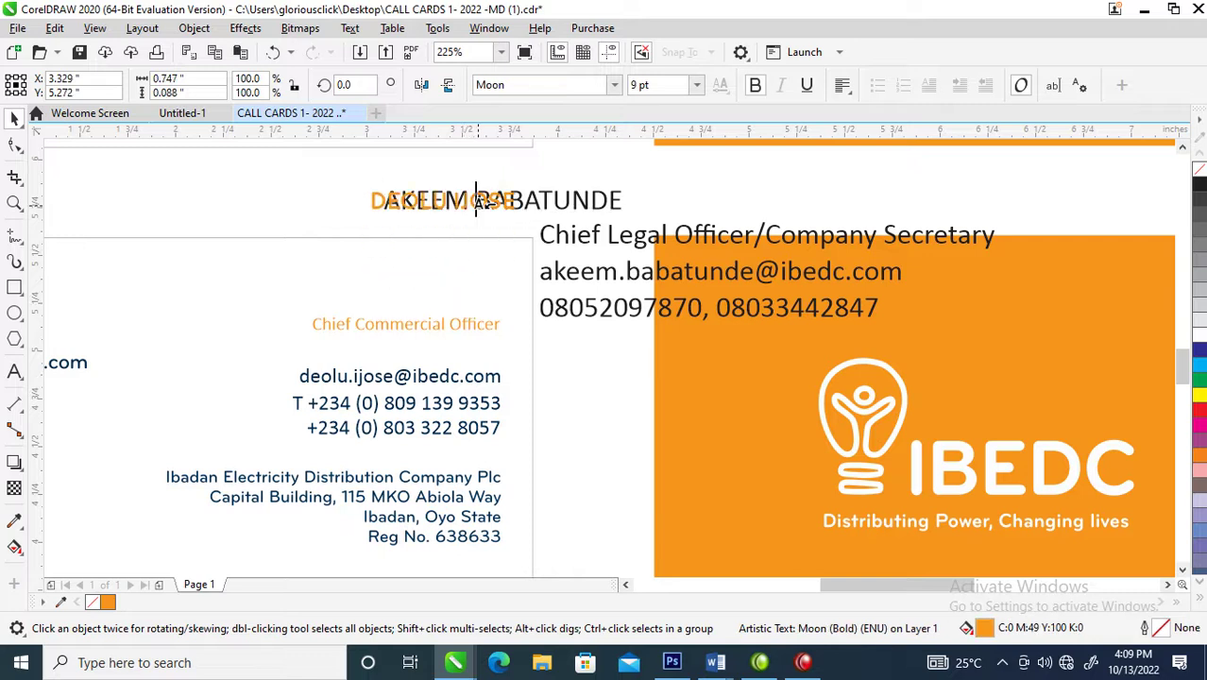
pyautogui.moveTo(476, 201); pyautogui.dragTo(477, 201)
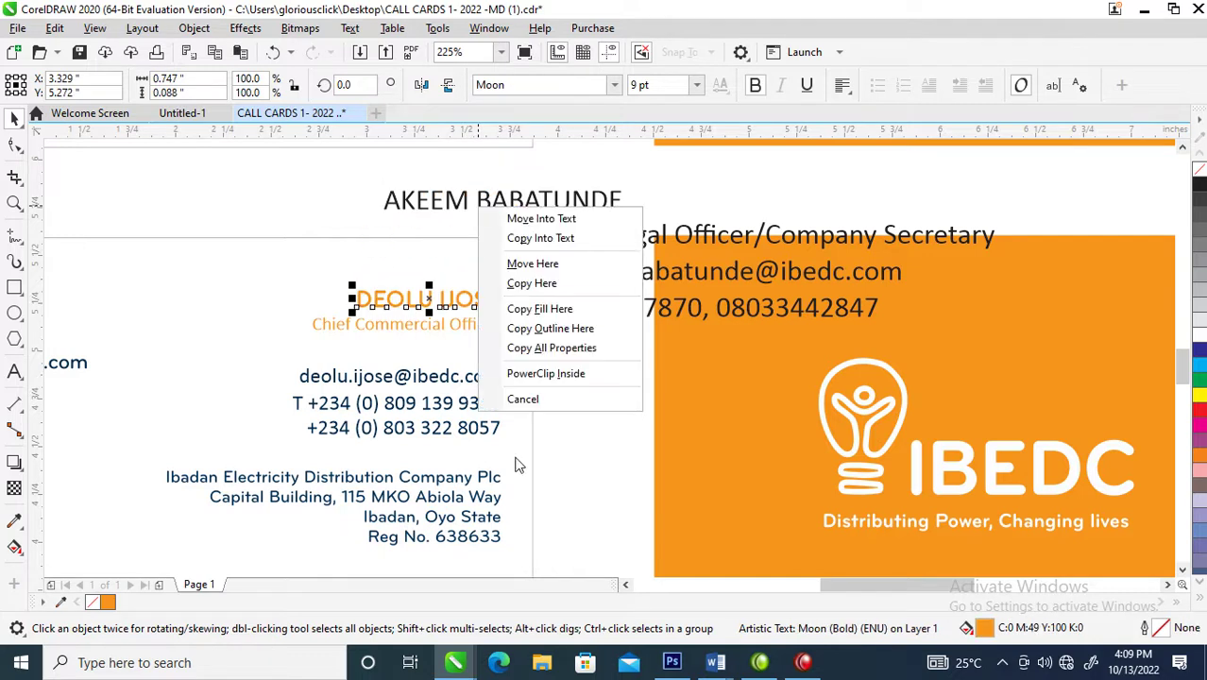
pyautogui.click(564, 348)
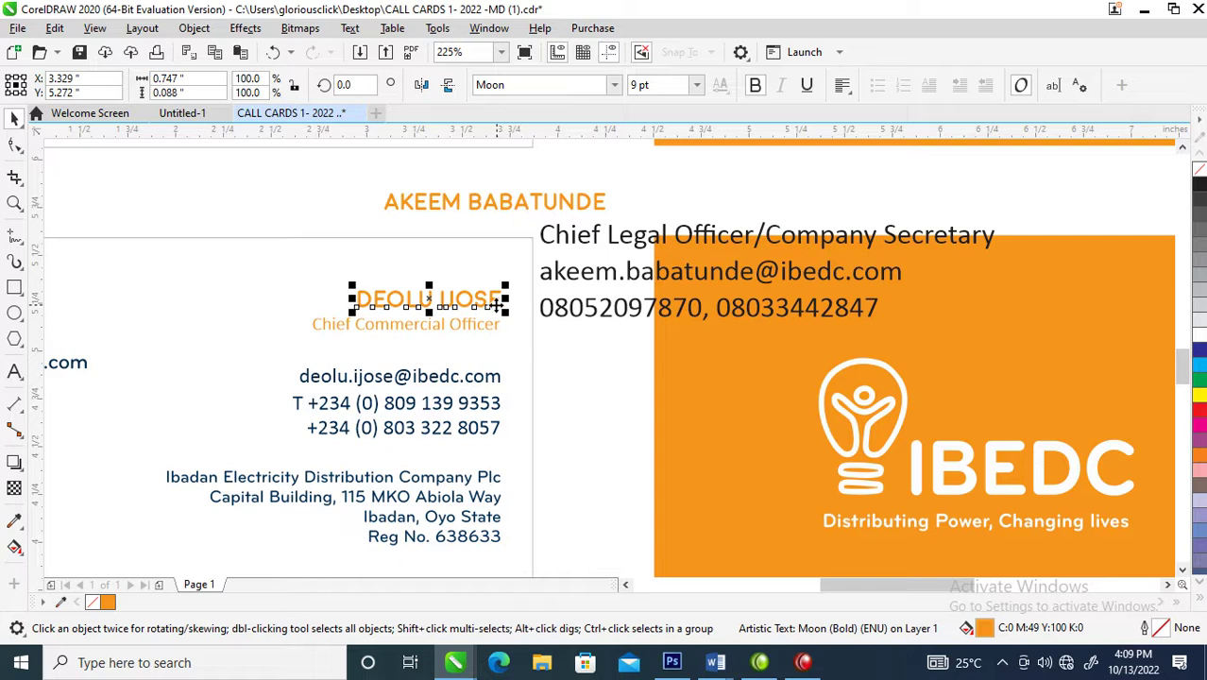
# - Move the previous officer's name aside along its own line and bottom-align the new name with it
pyautogui.moveTo(495, 302)
pyautogui.mouseDown()
pyautogui.moveTo(489, 173)
pyautogui.moveTo(501, 237)
pyautogui.moveTo(489, 291)
pyautogui.mouseUp()
pyautogui.moveTo(392, 301); pyautogui.dragTo(204, 321)
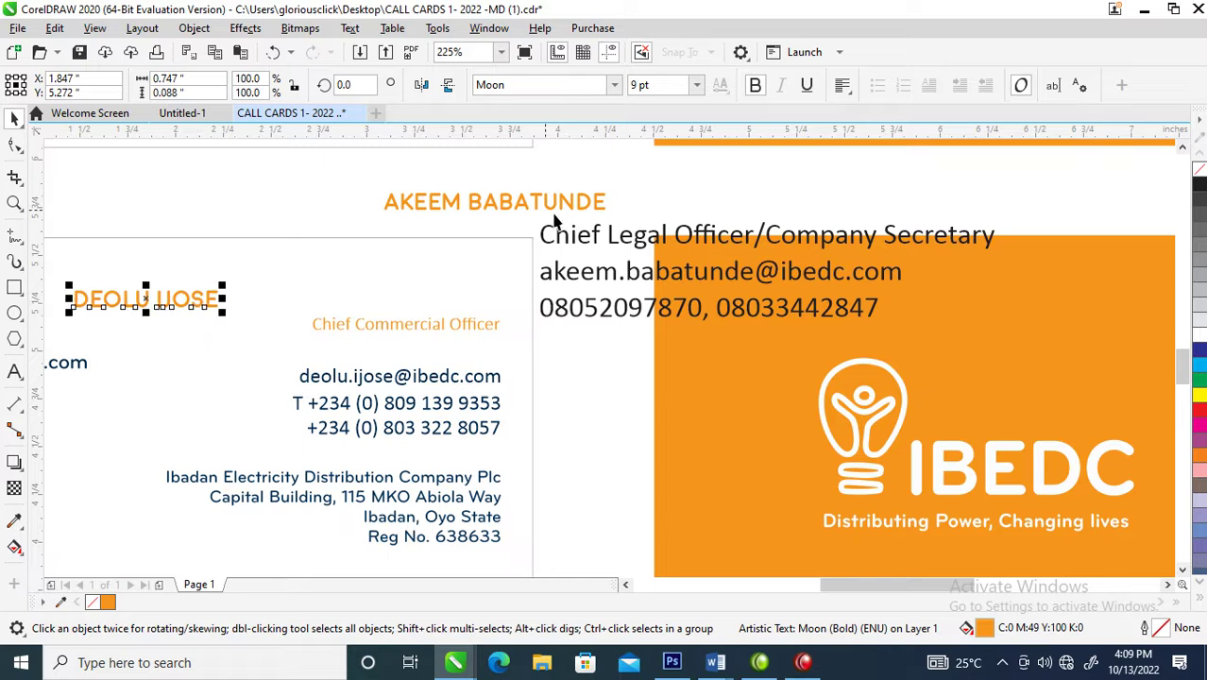
pyautogui.click(527, 206)
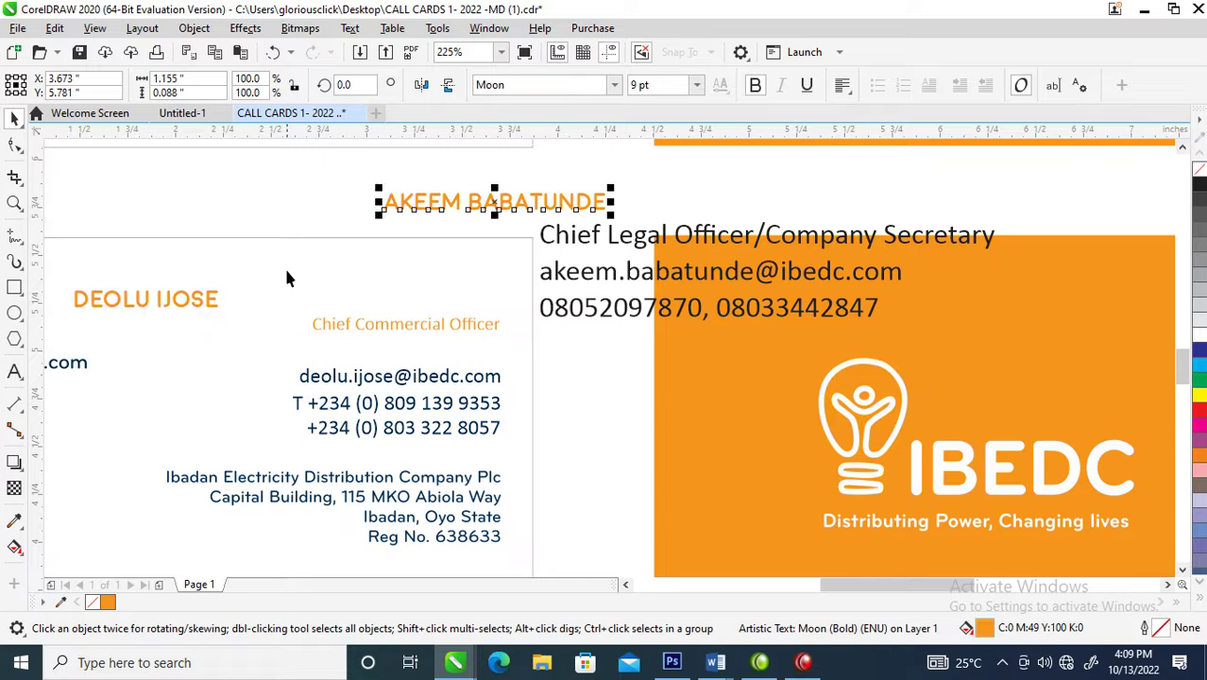
pyautogui.keyDown('shift'); pyautogui.click(213, 300); pyautogui.keyUp('shift')
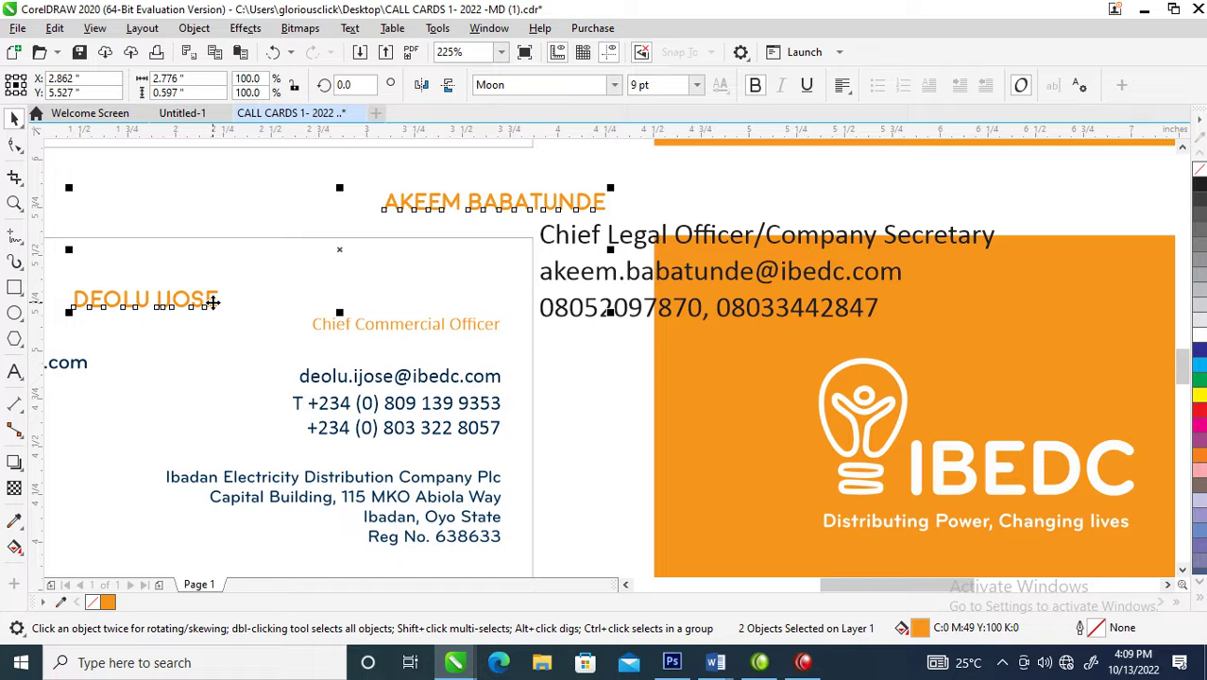
pyautogui.press('b')
pyautogui.click(422, 211)
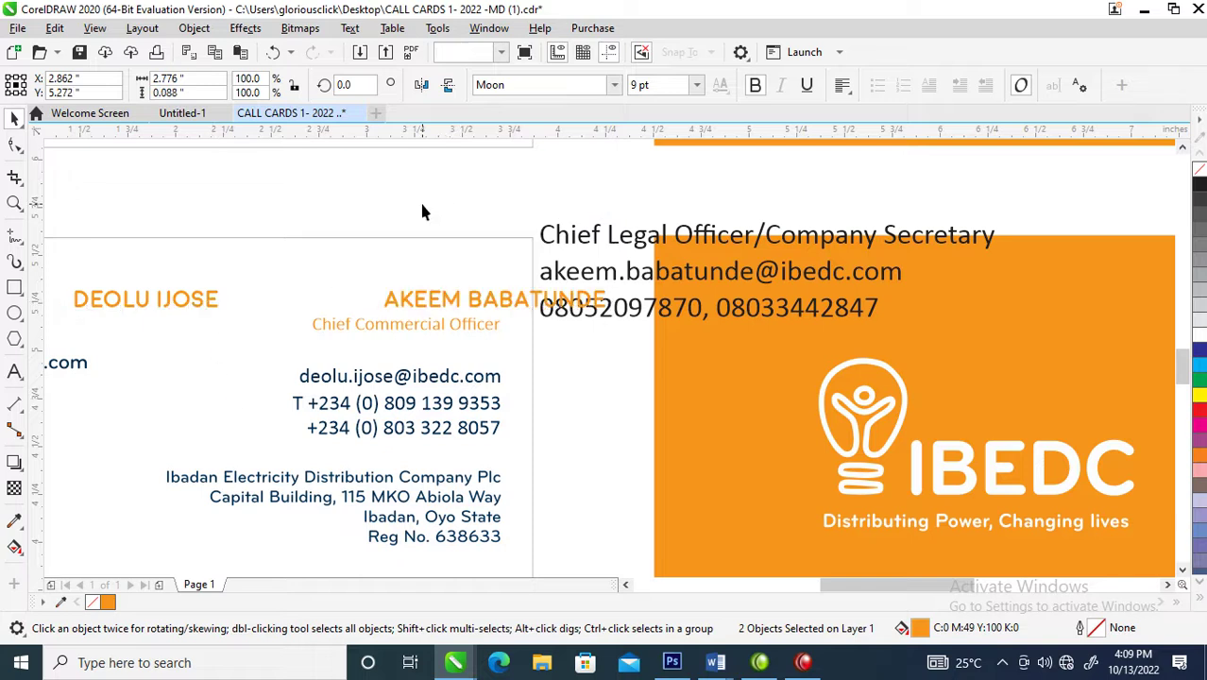
# - Delete the previous officer's name and right-align the new name with the Chief Commercial Officer title below it
pyautogui.click(389, 304)
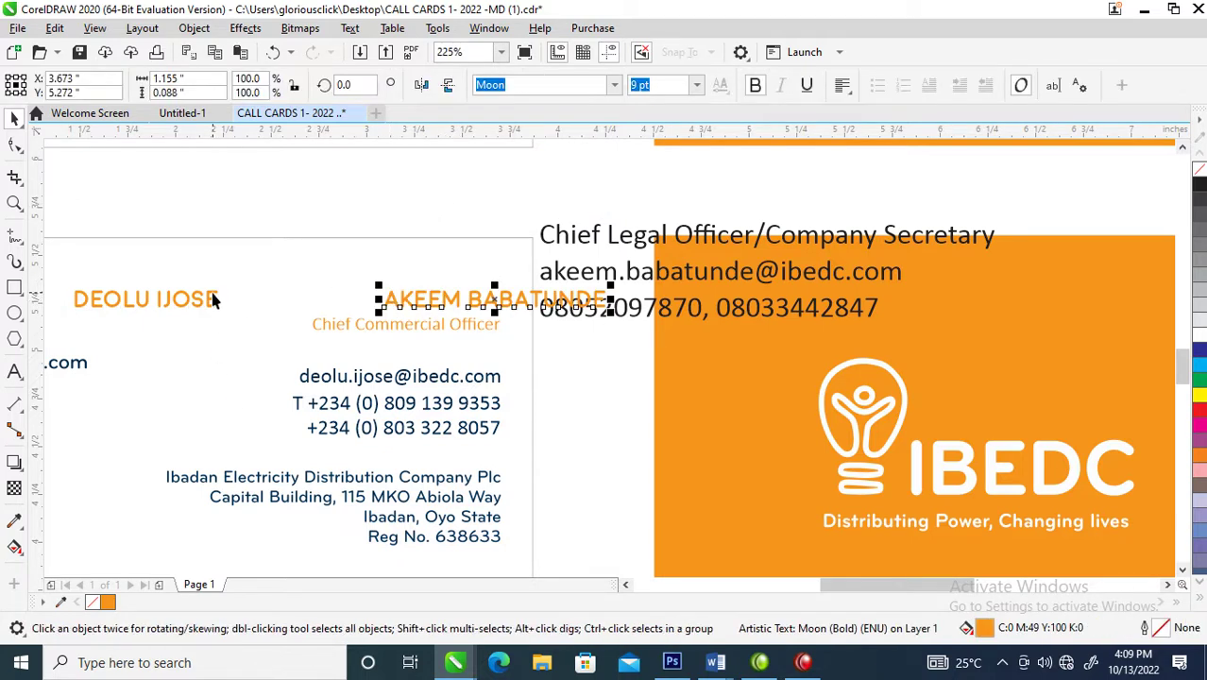
pyautogui.click(213, 299)
pyautogui.press('Delete')
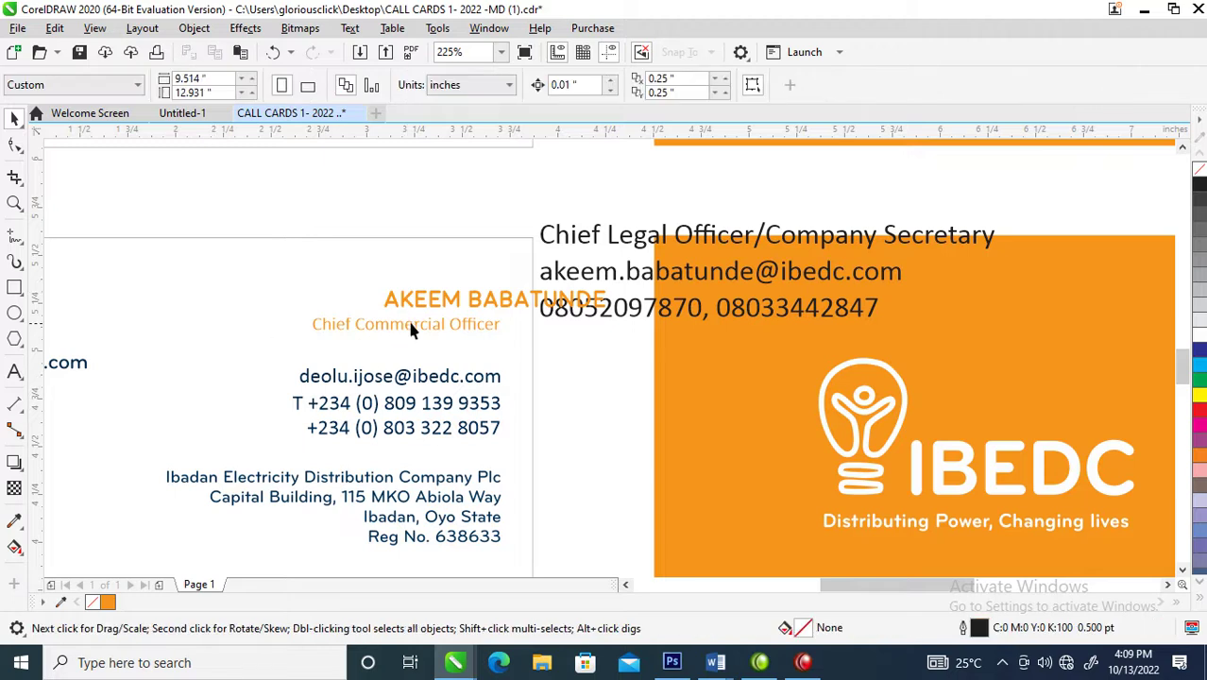
pyautogui.click(444, 304)
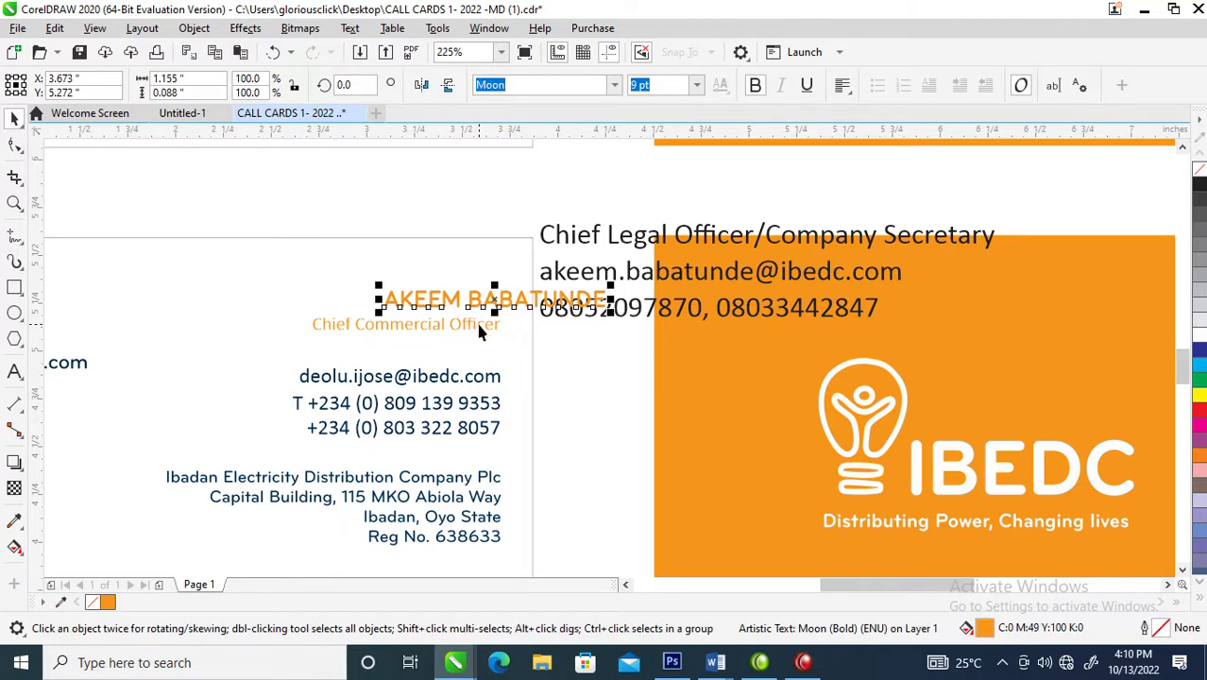
pyautogui.keyDown('shift'); pyautogui.click(478, 326); pyautogui.keyUp('shift')
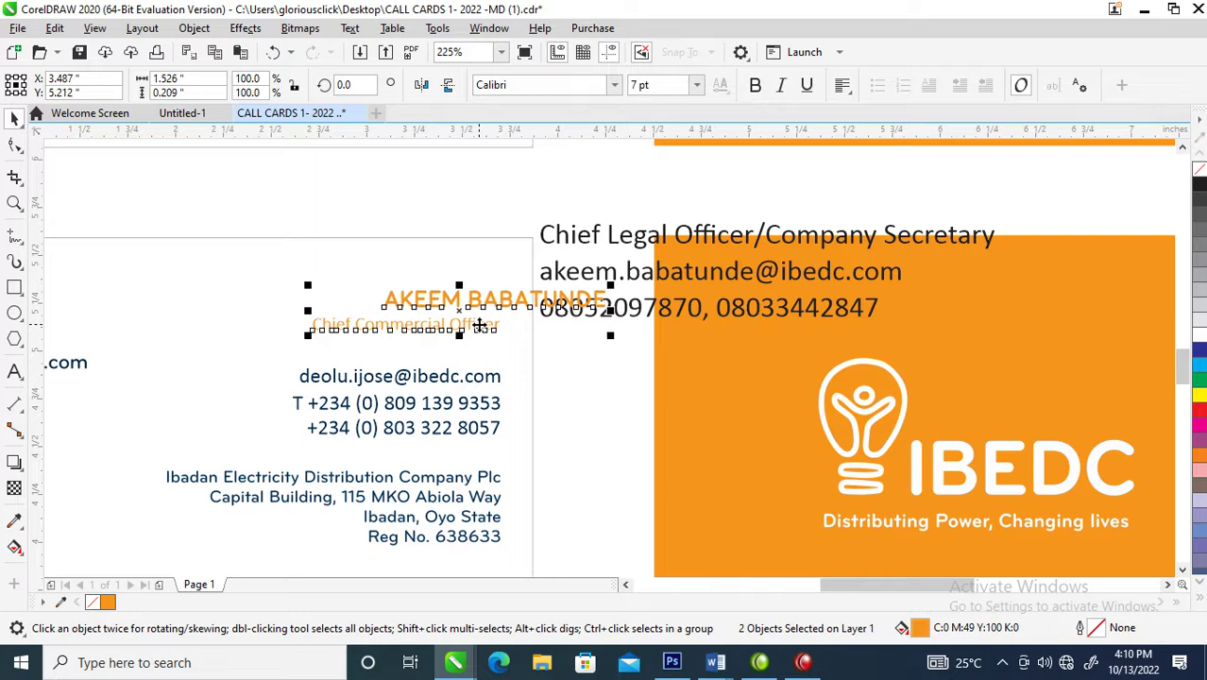
pyautogui.press('r')
pyautogui.click(433, 192)
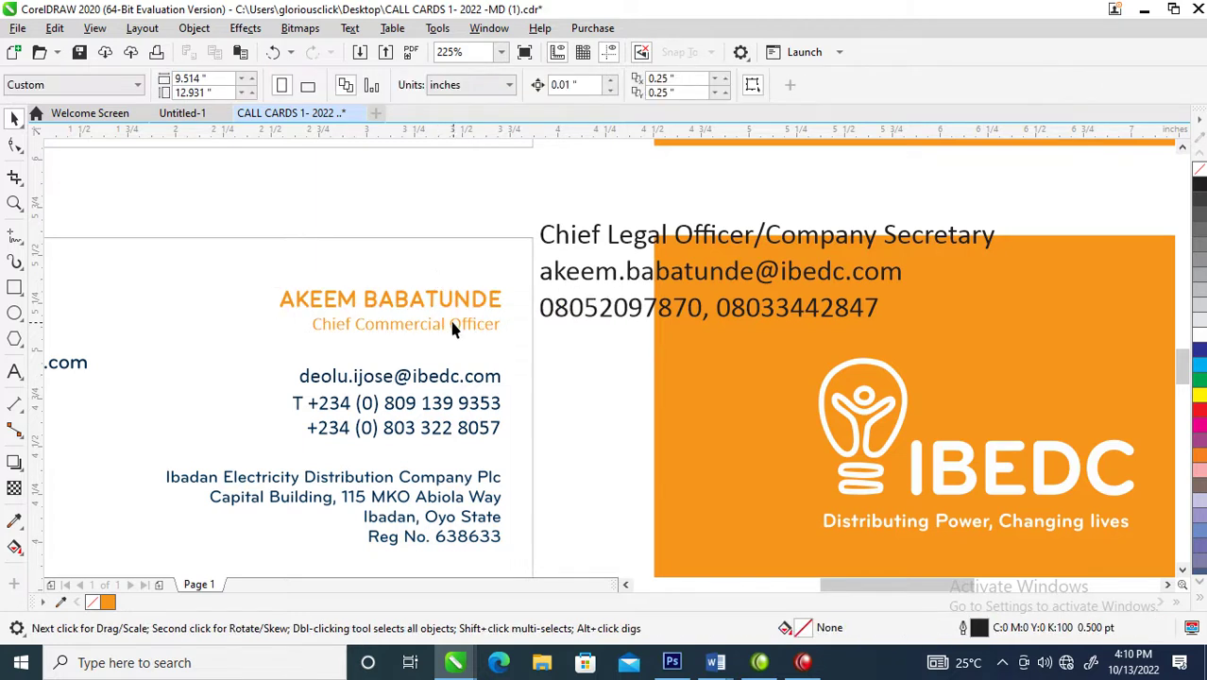
# - Move the remaining details block clear of the card front and copy all properties of the Chief Commercial Officer title to it
pyautogui.click(559, 277)
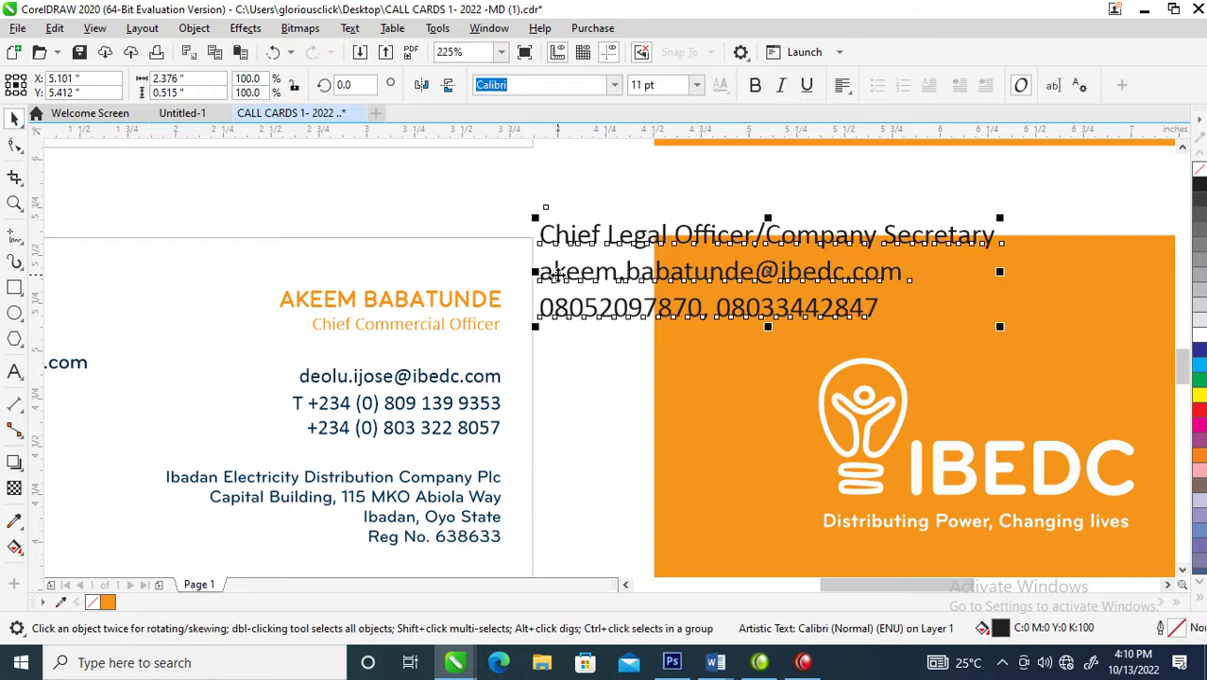
pyautogui.moveTo(555, 274); pyautogui.dragTo(600, 319)
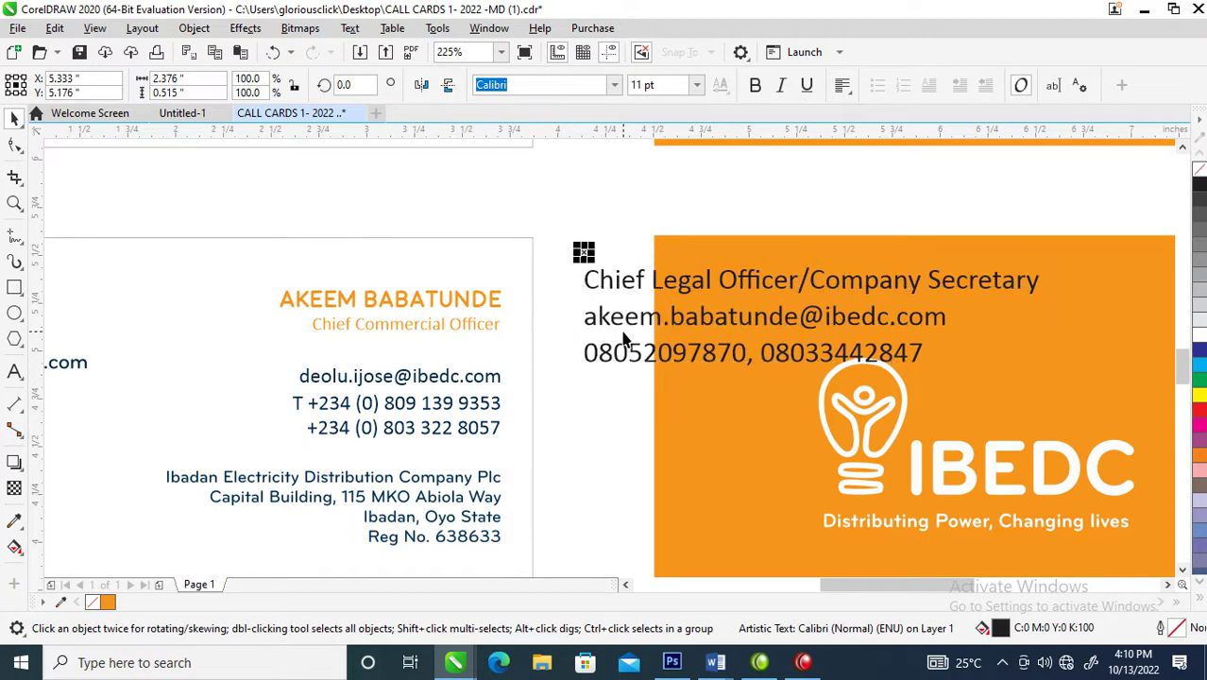
pyautogui.moveTo(488, 324); pyautogui.dragTo(602, 284)
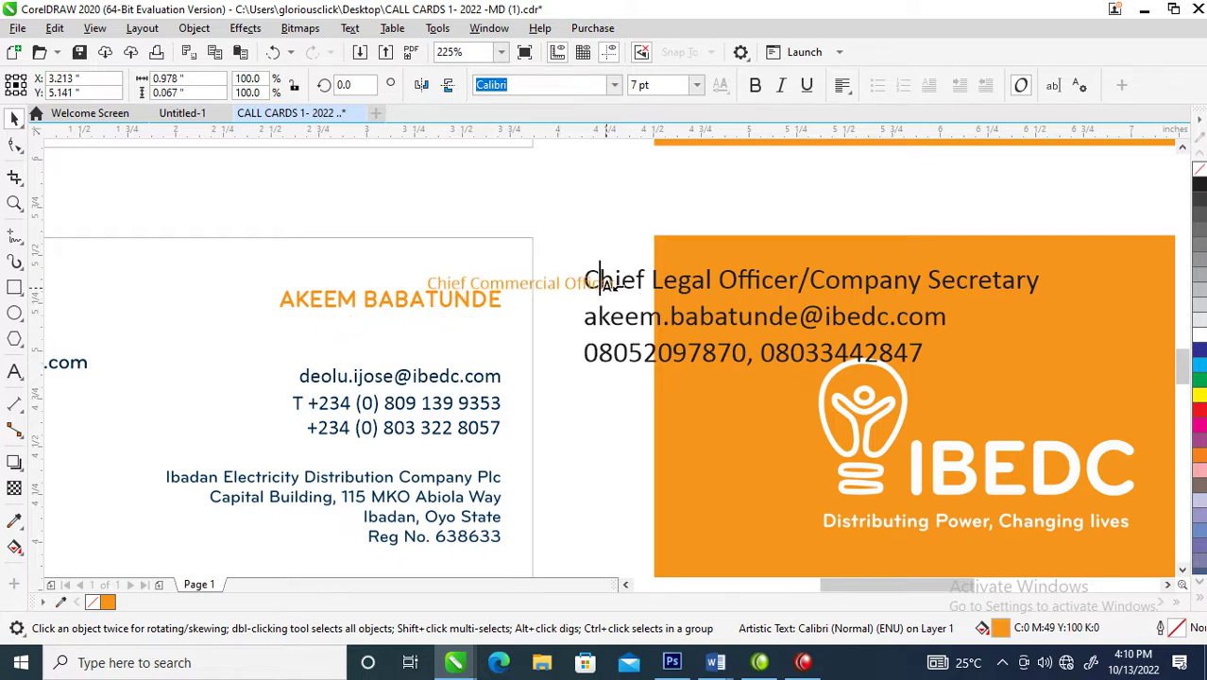
pyautogui.moveTo(600, 283); pyautogui.dragTo(606, 292)
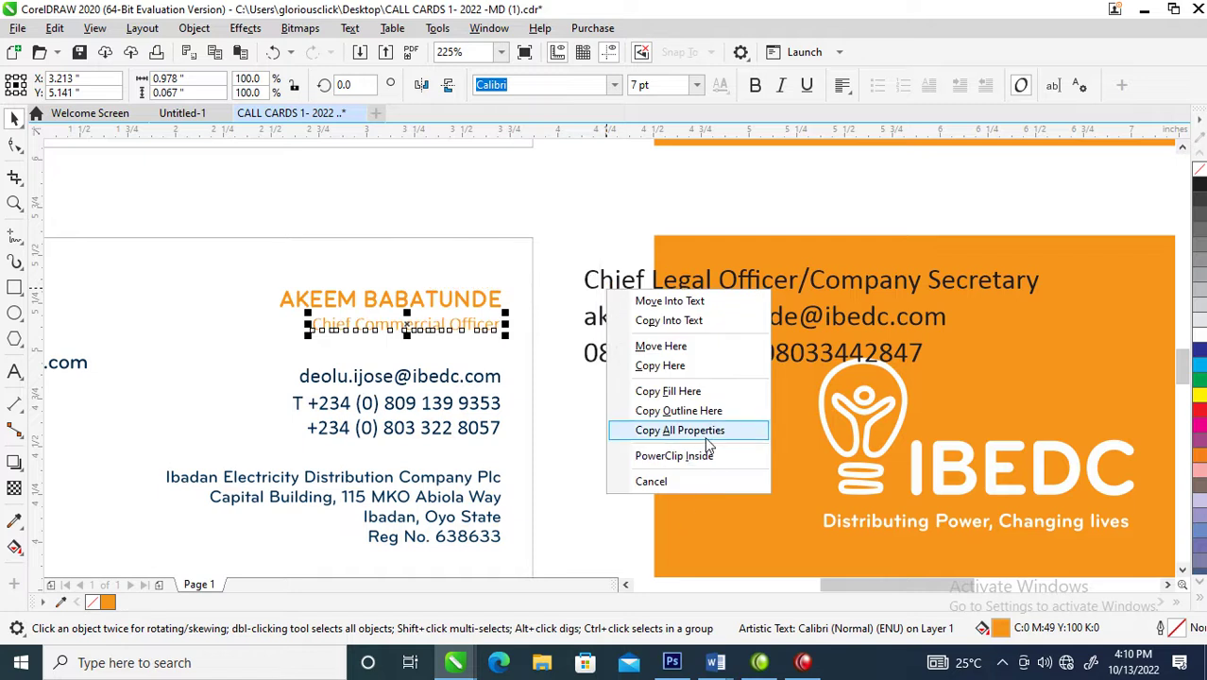